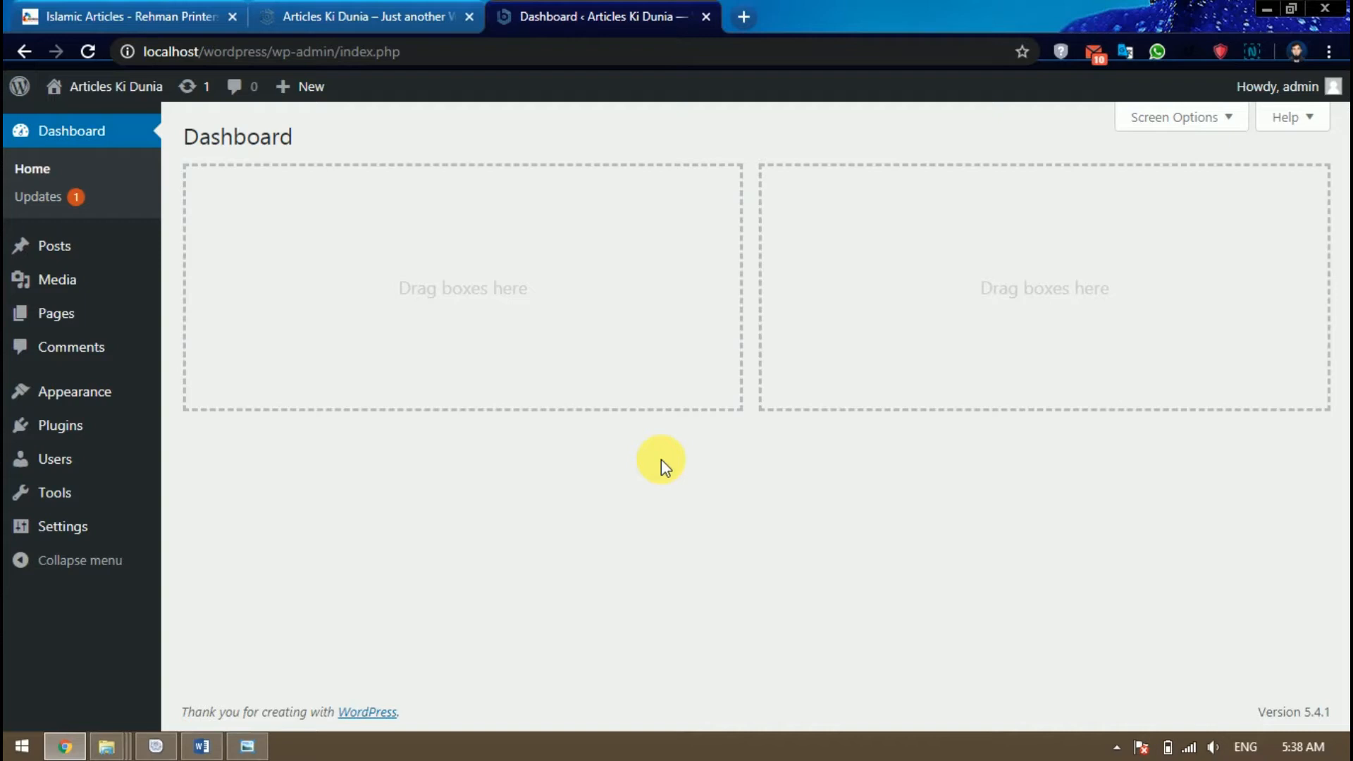
View the example Islamic articles page, and open the list of all posts in the WordPress dashboard.
click(152, 17)
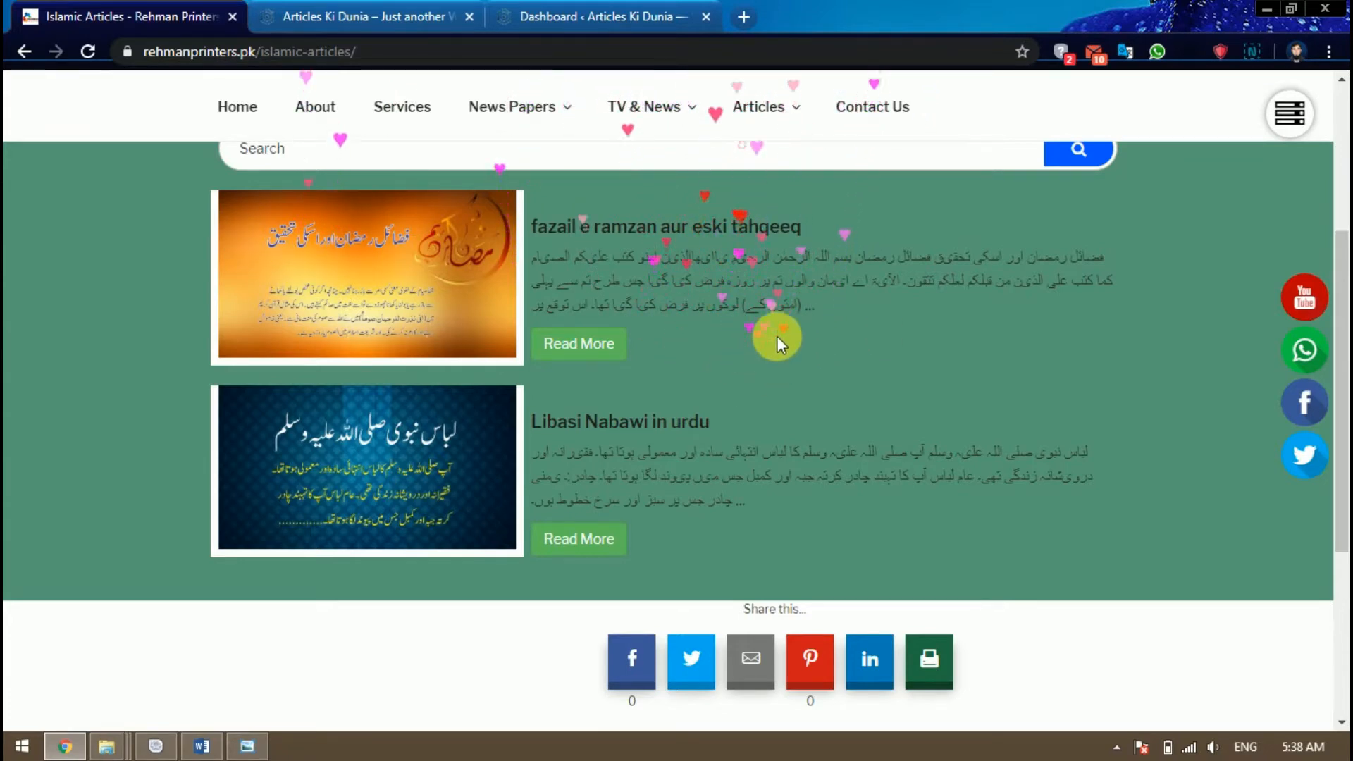
click(595, 8)
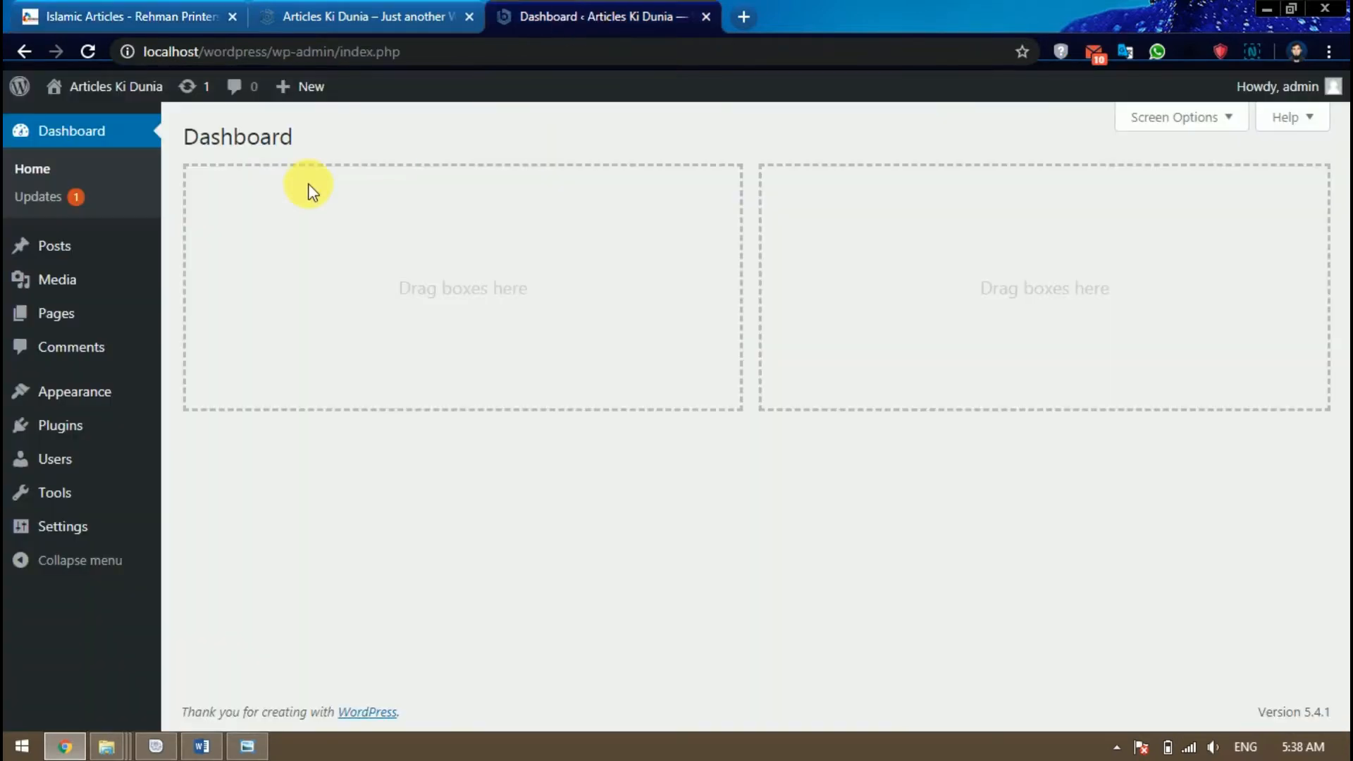
mouse_move(88, 251)
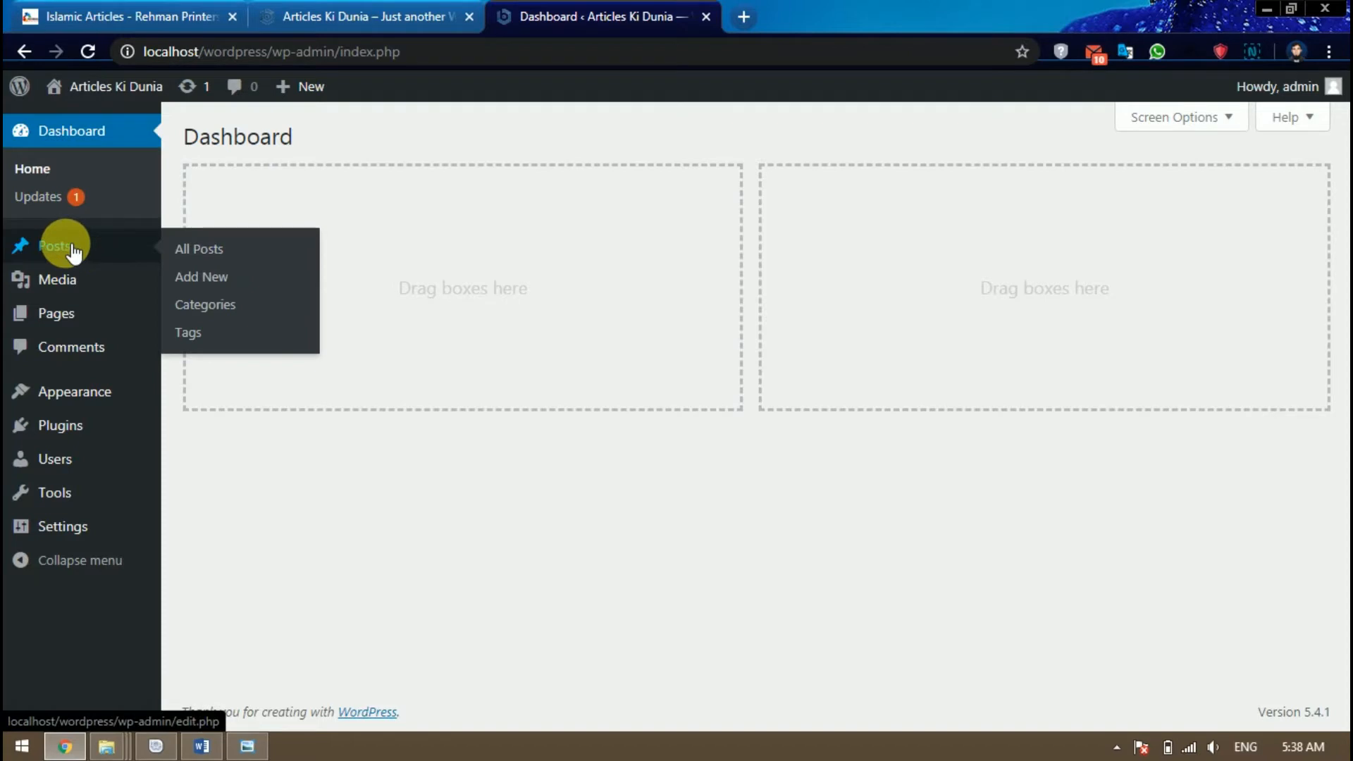
click(201, 258)
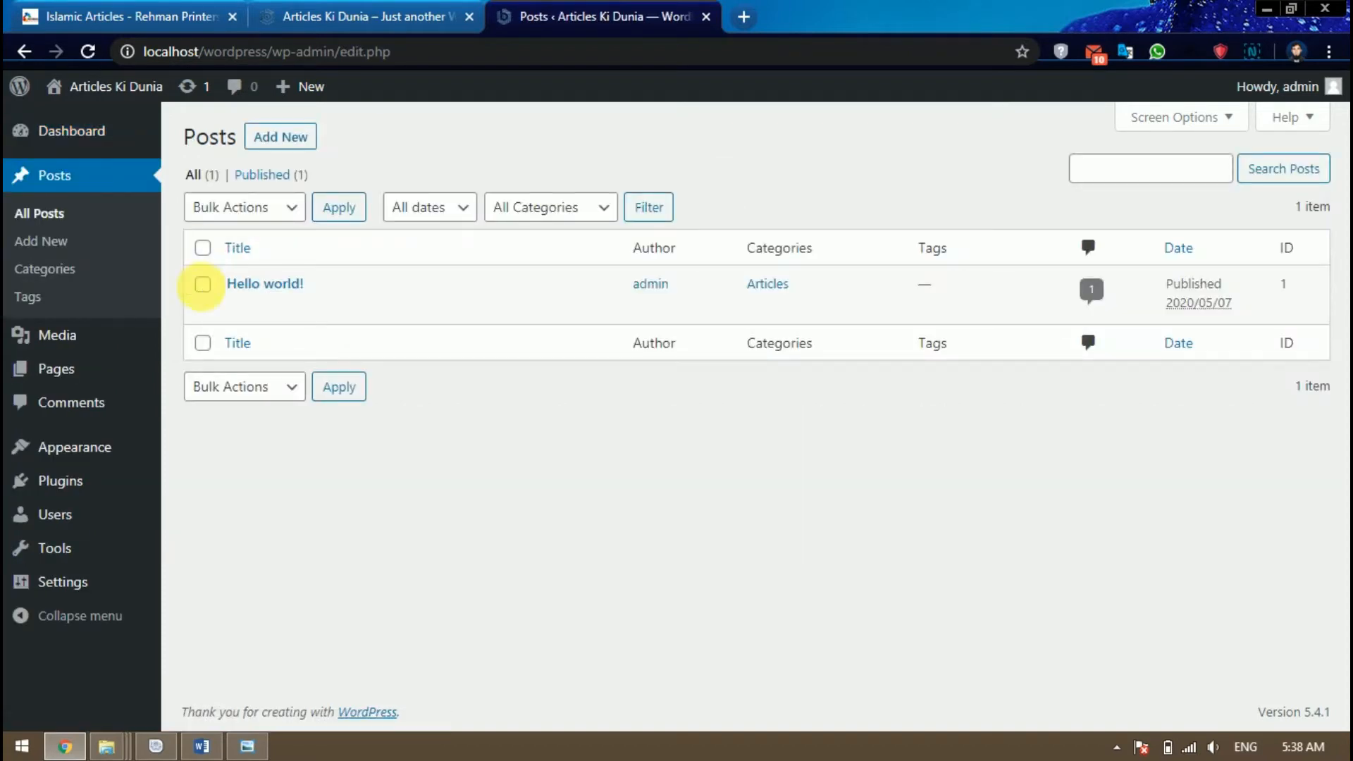
mouse_move(266, 313)
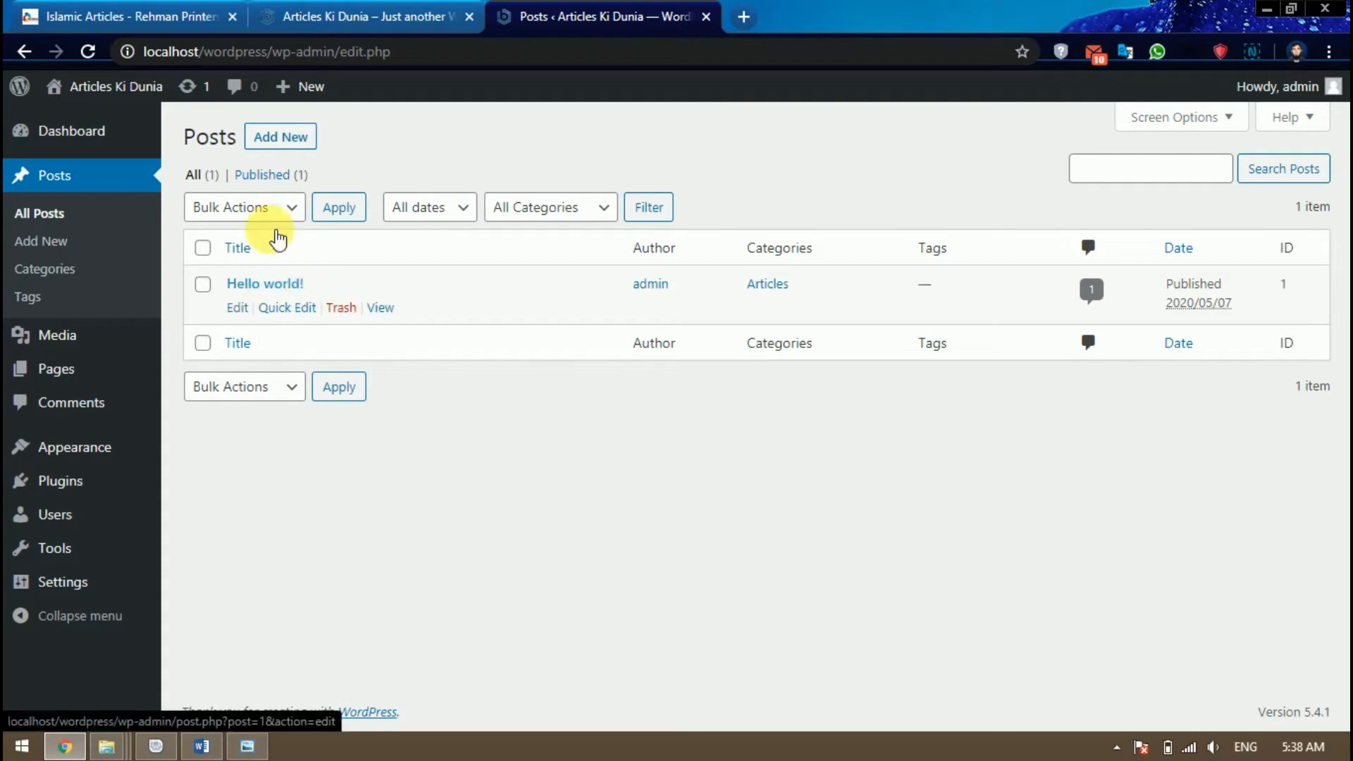
Compare the "Hello world!" post's title and text on the site's front page with its entry in the post list.
click(348, 16)
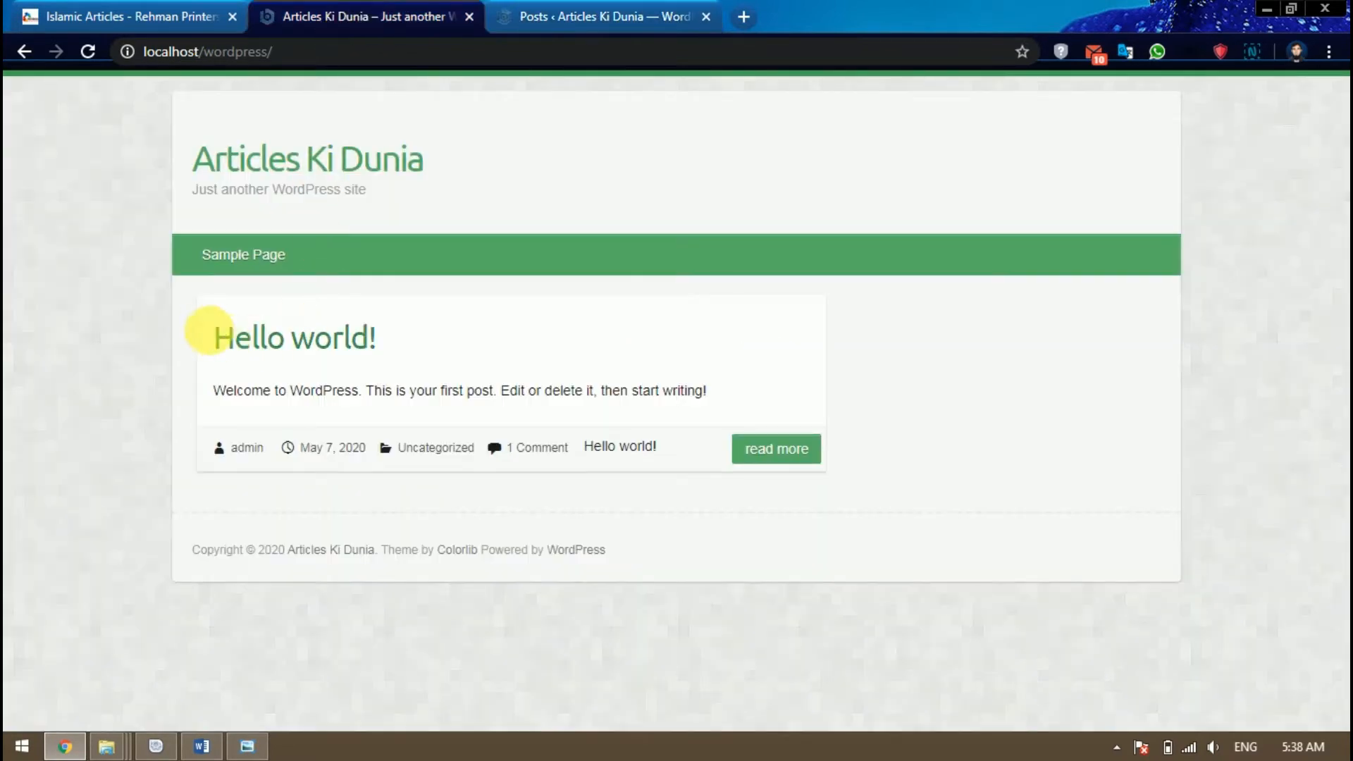
drag(193, 323, 768, 407)
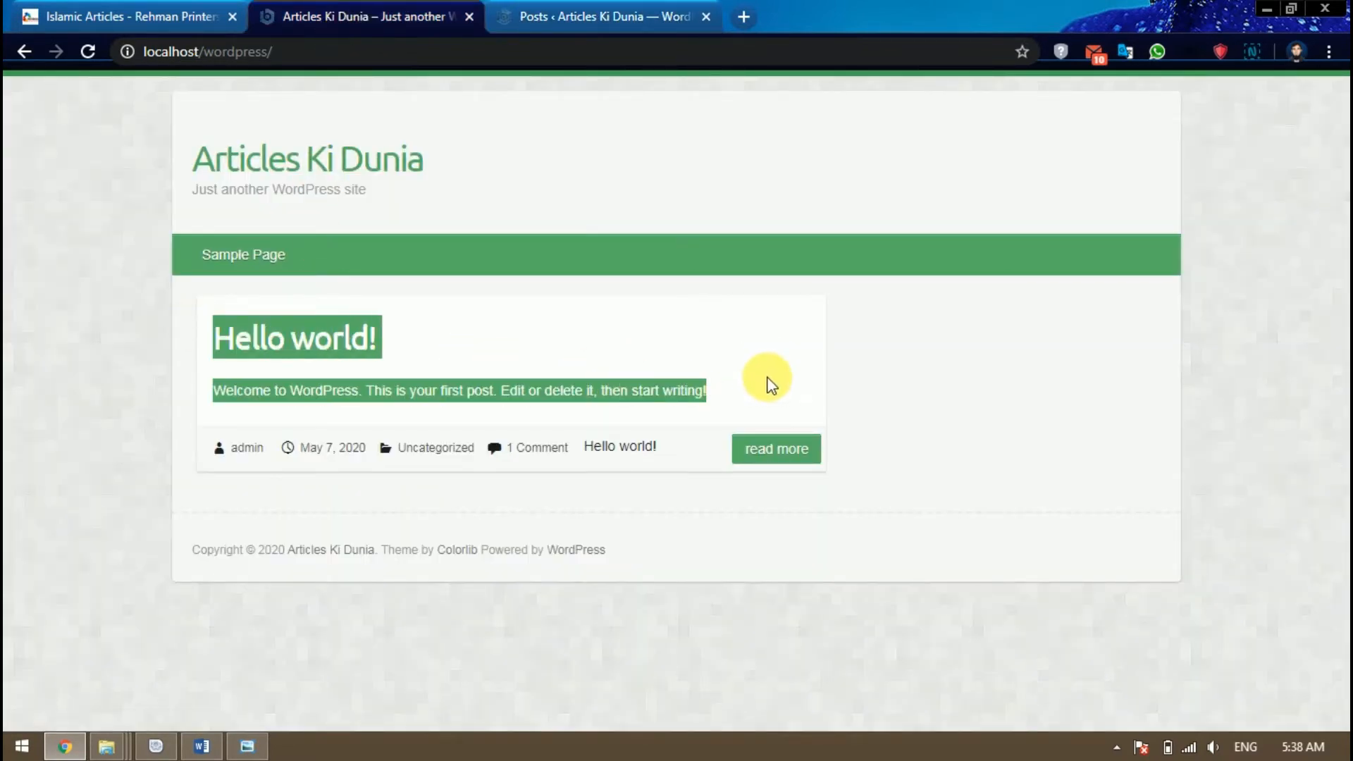
click(768, 380)
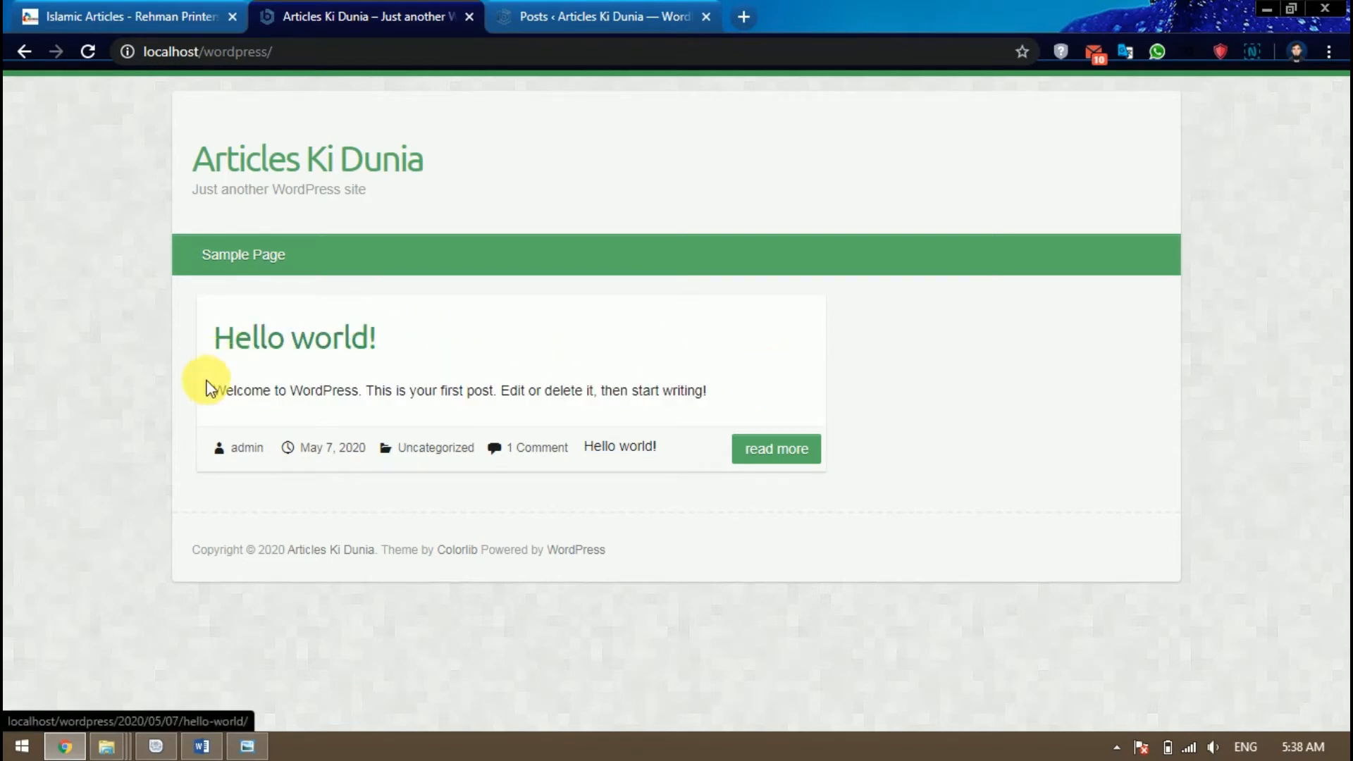
drag(215, 390, 729, 391)
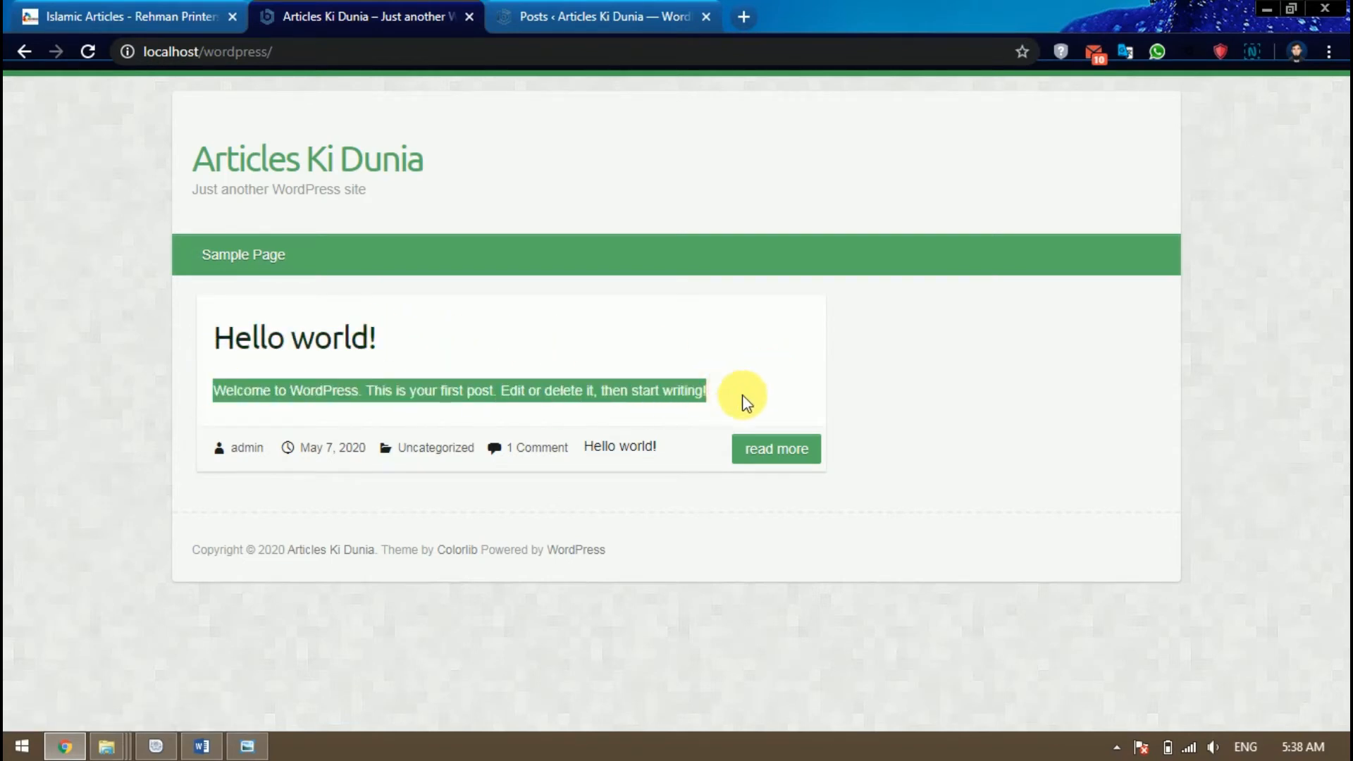
click(768, 407)
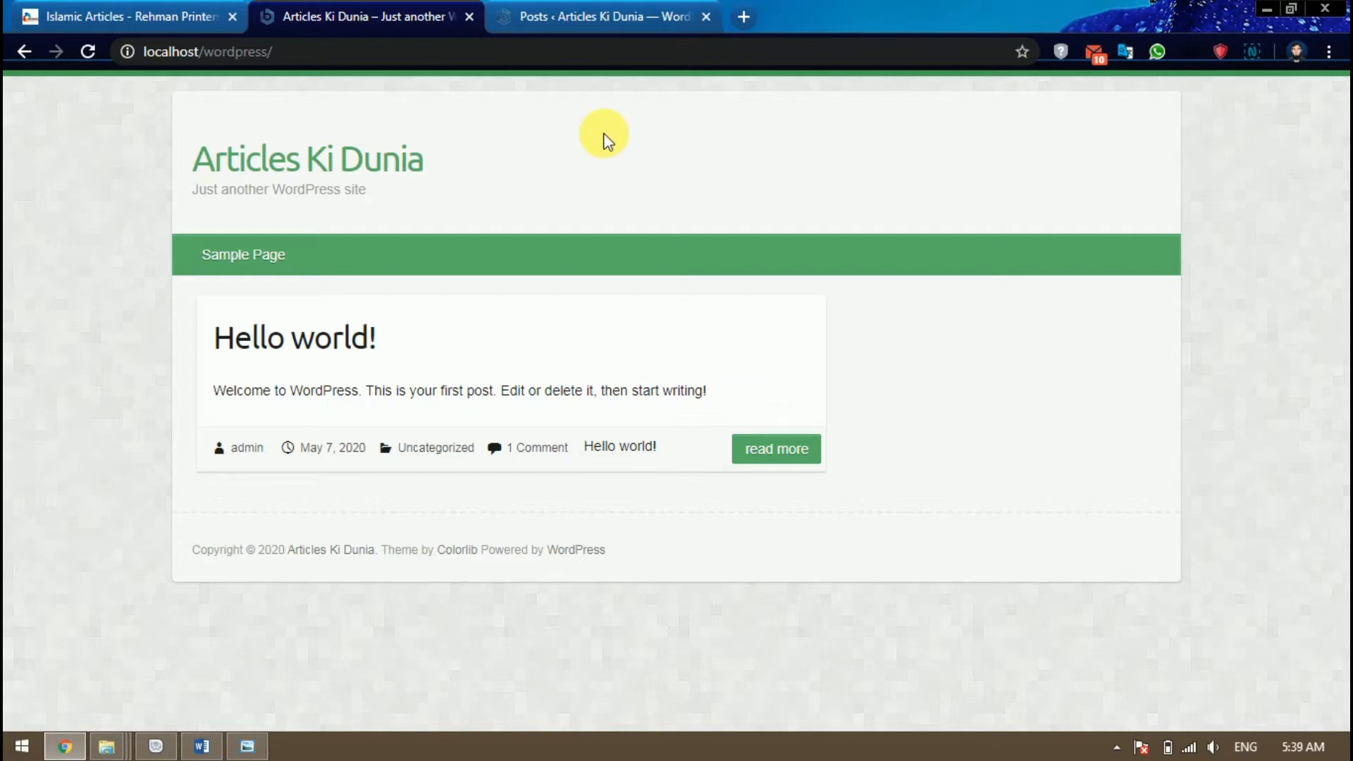
click(577, 20)
mouse_move(338, 302)
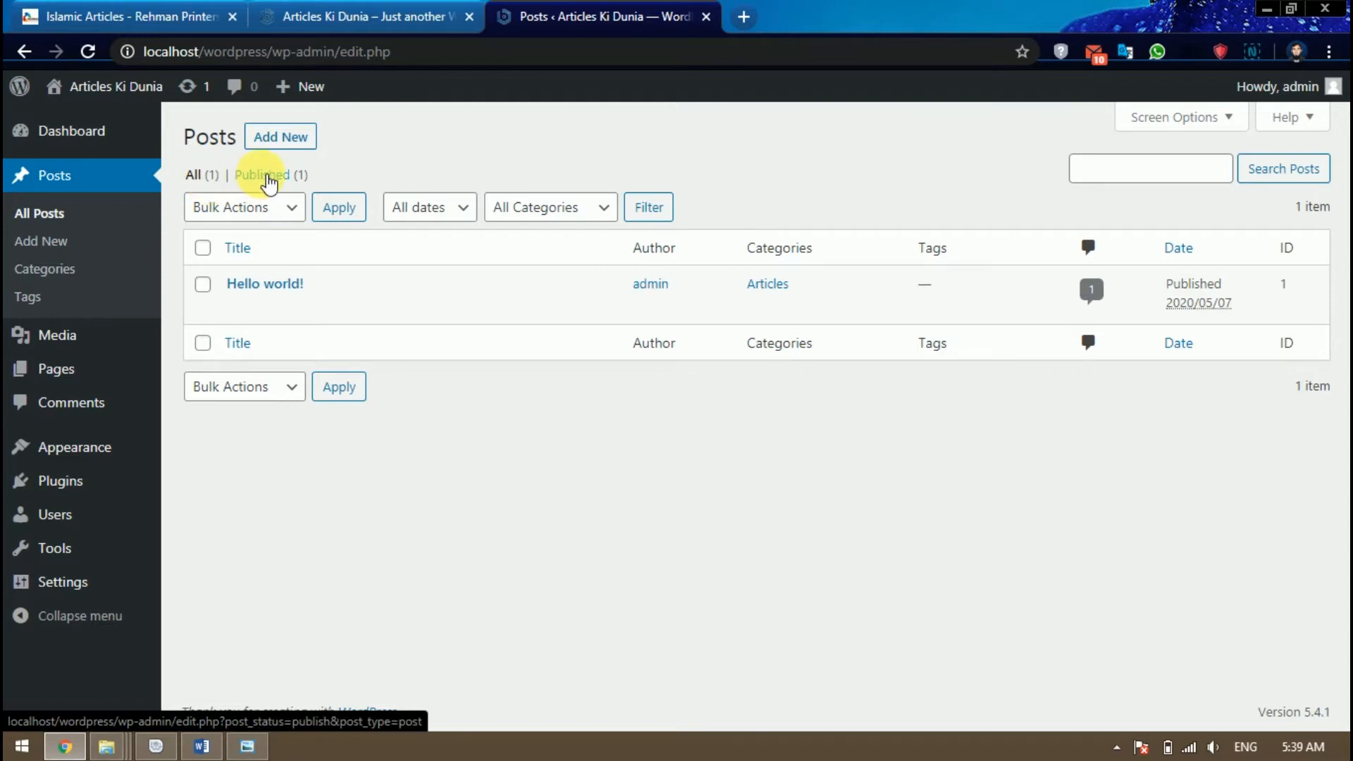
click(337, 18)
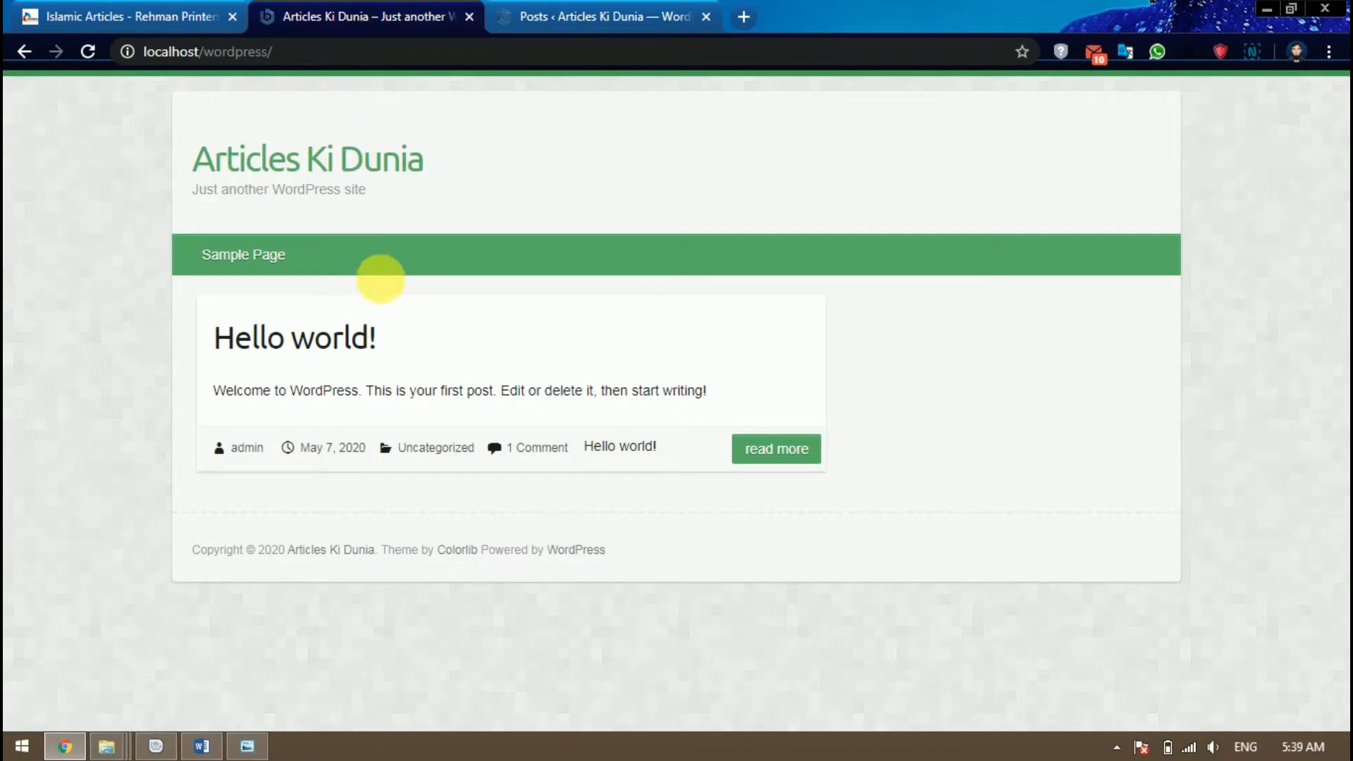
click(584, 11)
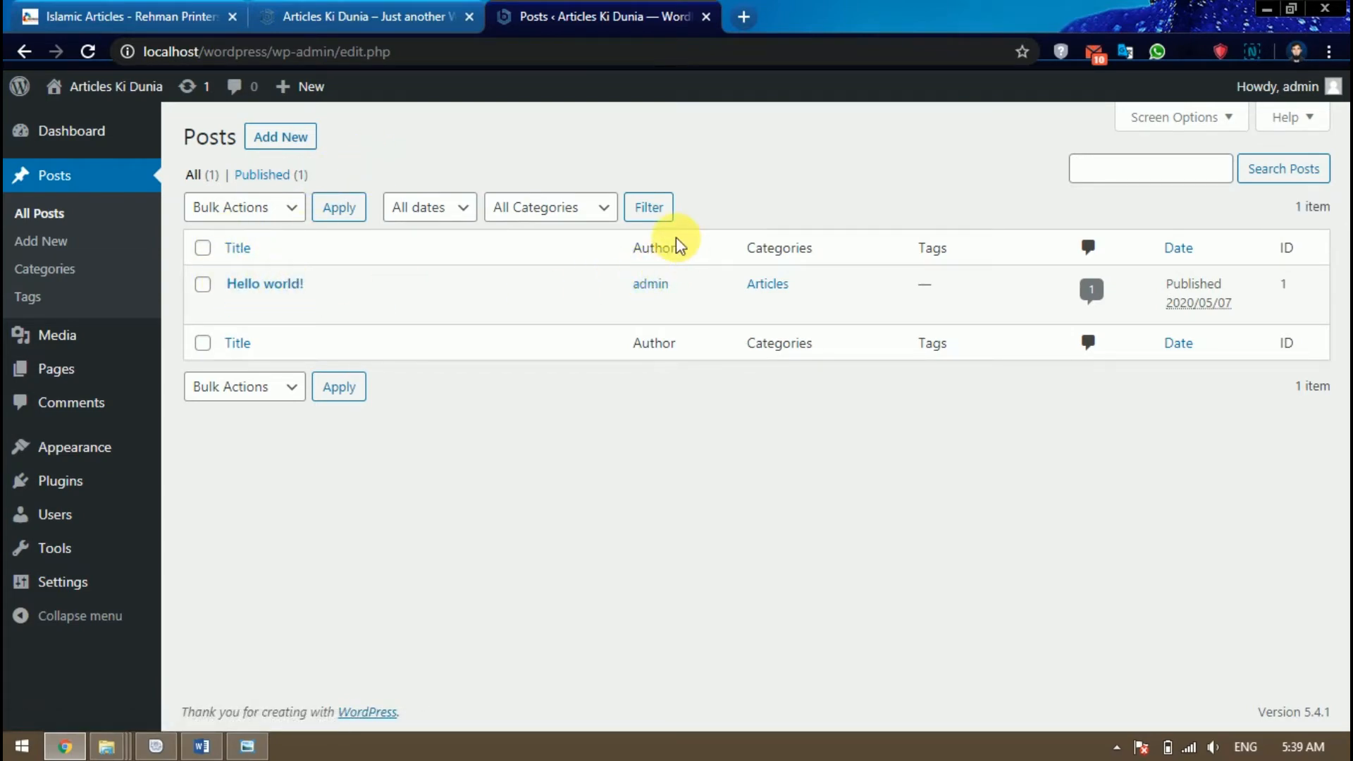
Sort the posts by title in ascending order and examine the Author, Categories, Tags, Date and ID columns.
drag(689, 254, 634, 249)
click(603, 252)
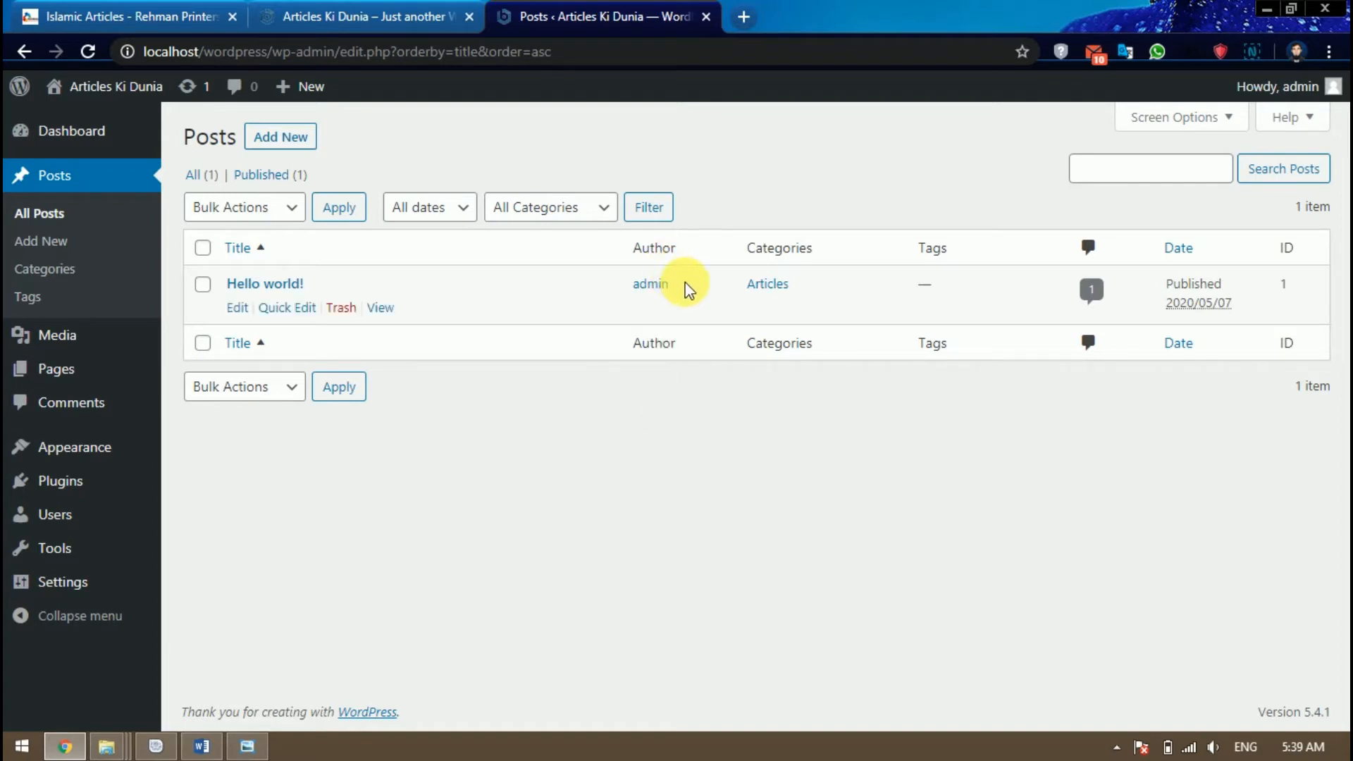
drag(688, 285, 620, 290)
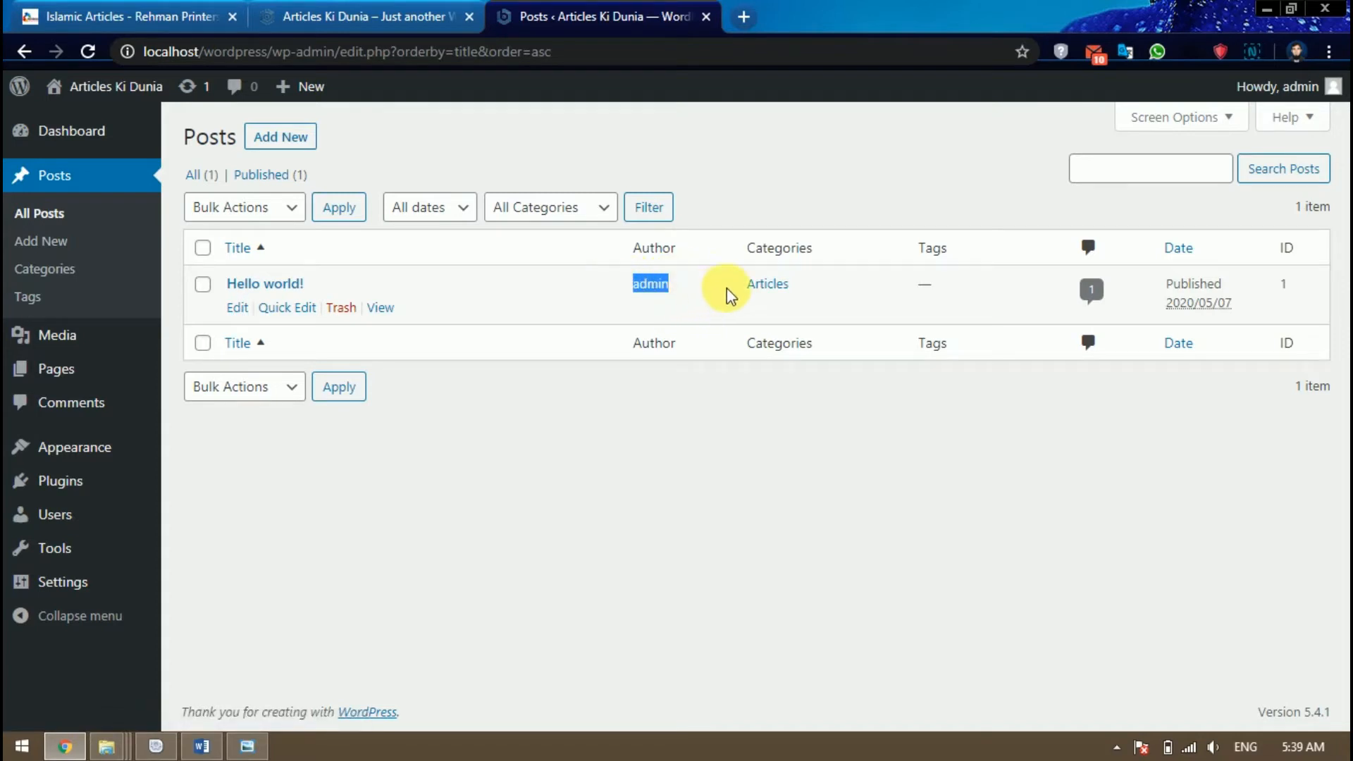
drag(651, 284, 763, 302)
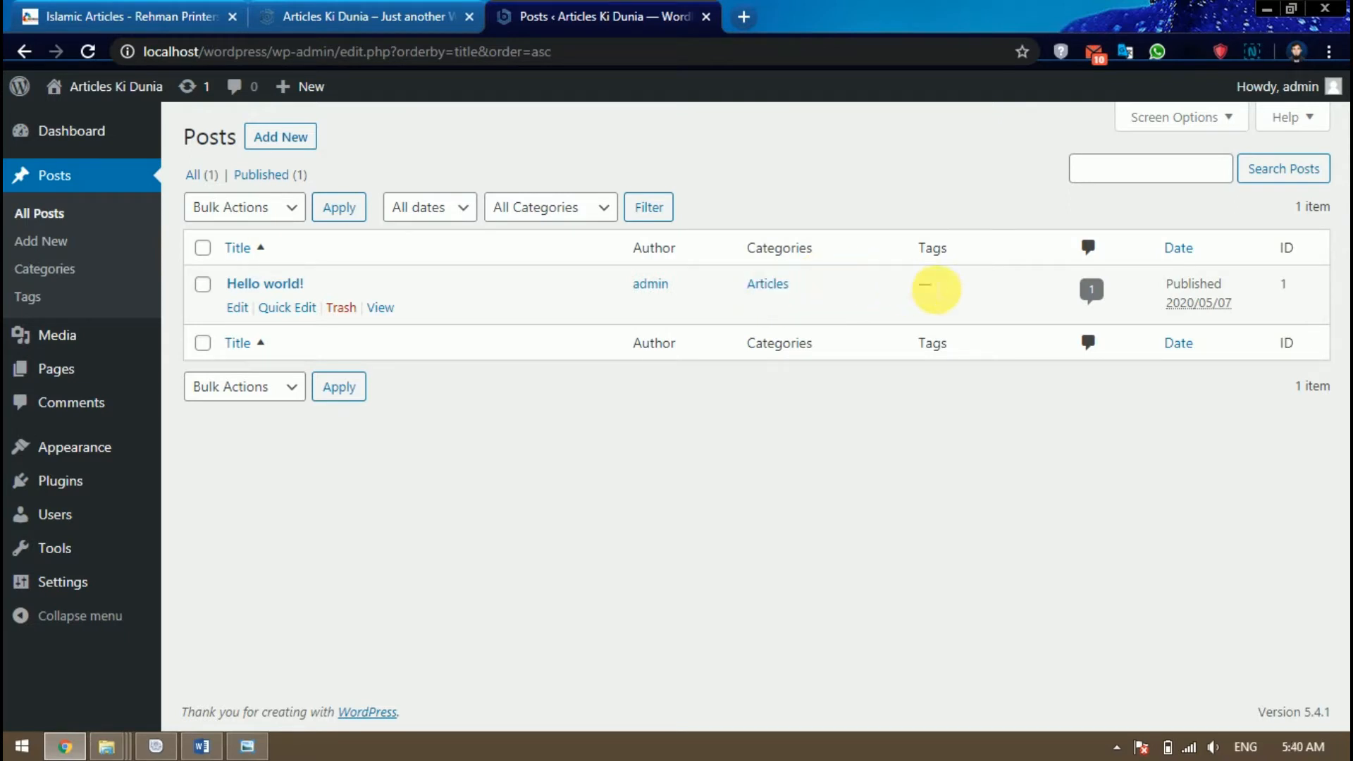
double_click(940, 288)
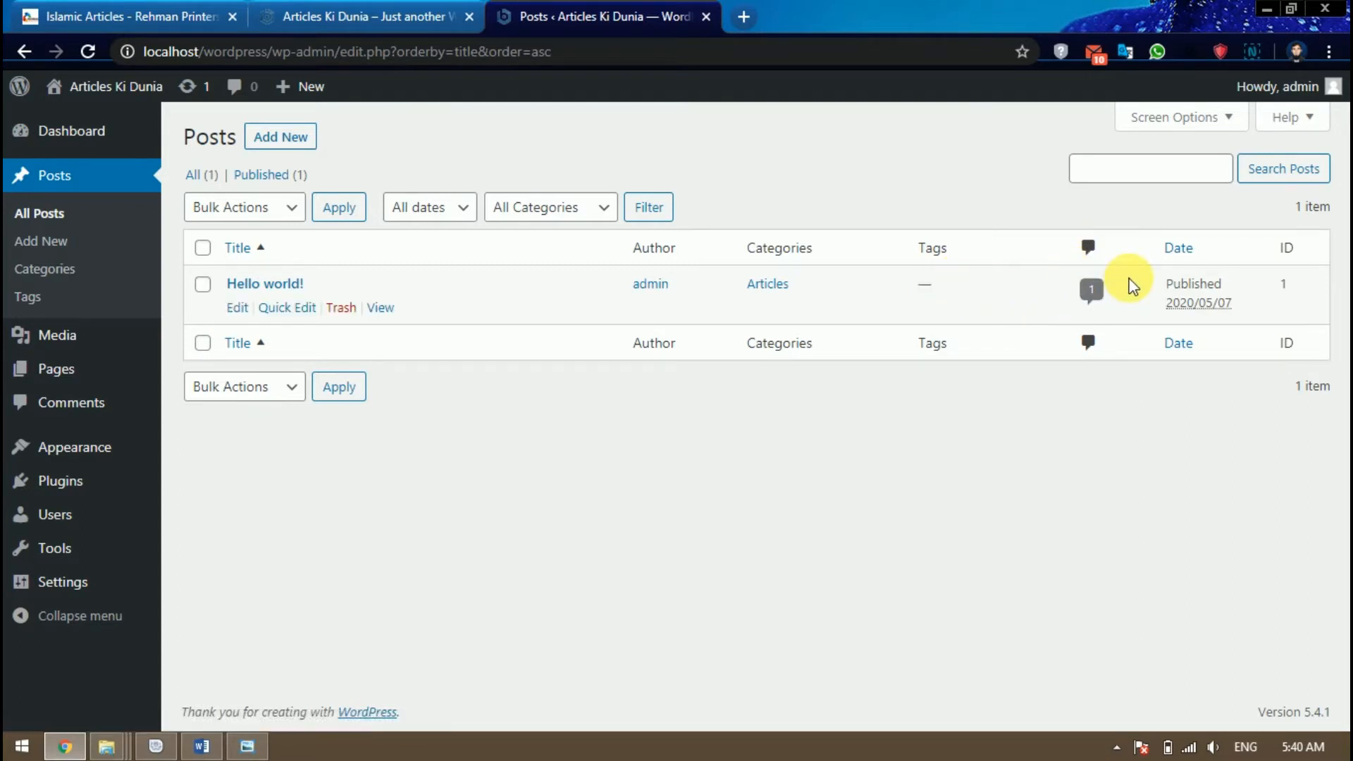
drag(1131, 285, 1229, 310)
click(1246, 289)
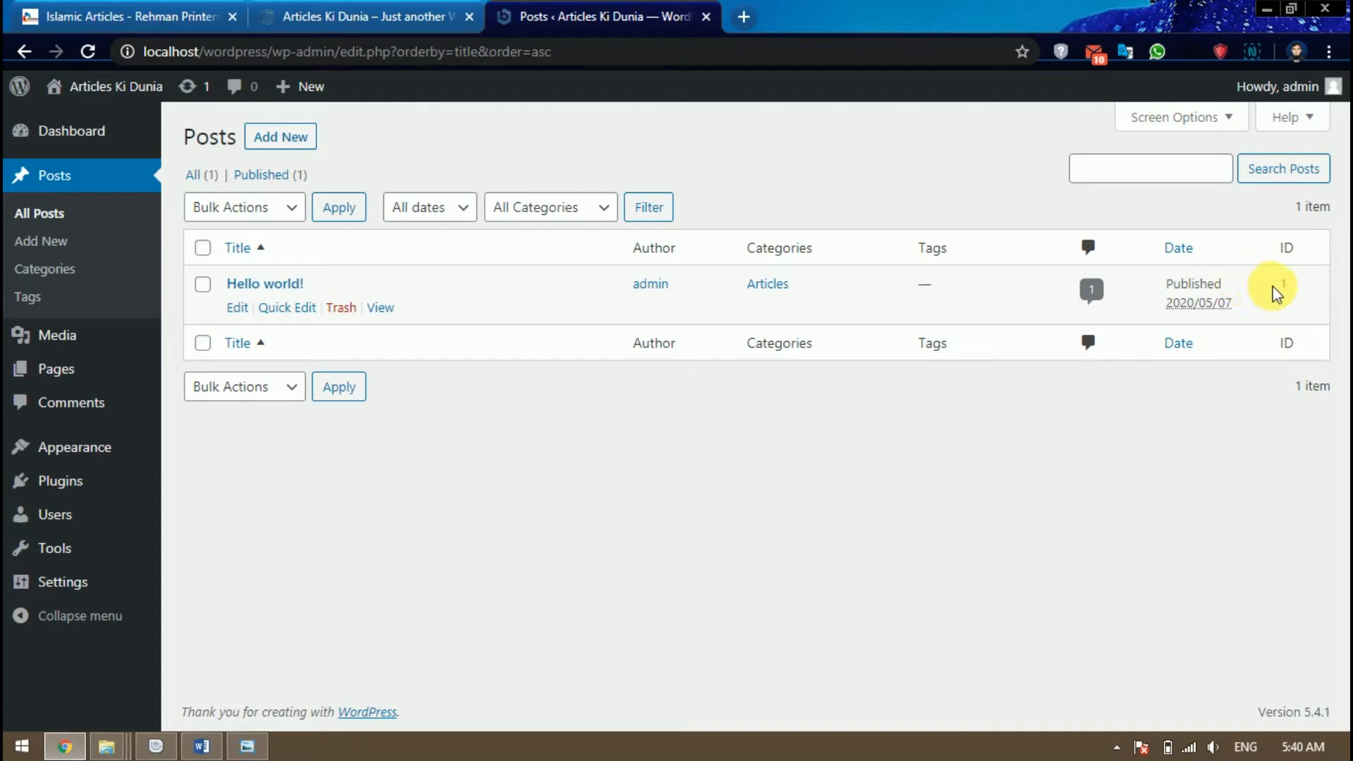
drag(1276, 284, 1300, 303)
click(1300, 303)
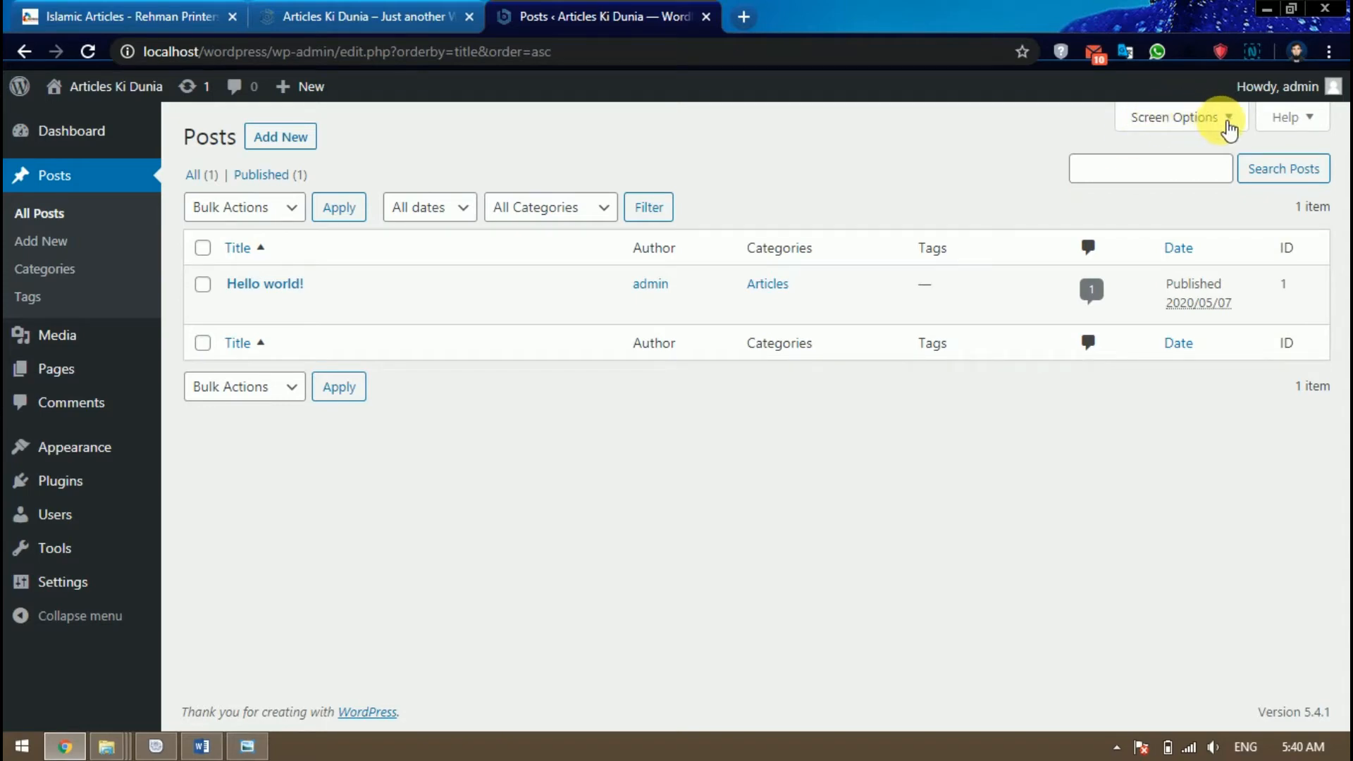
Toggle the Author, Categories, Comments and Date columns off and back on, and hide the Tags and ID columns of the post list.
click(1229, 127)
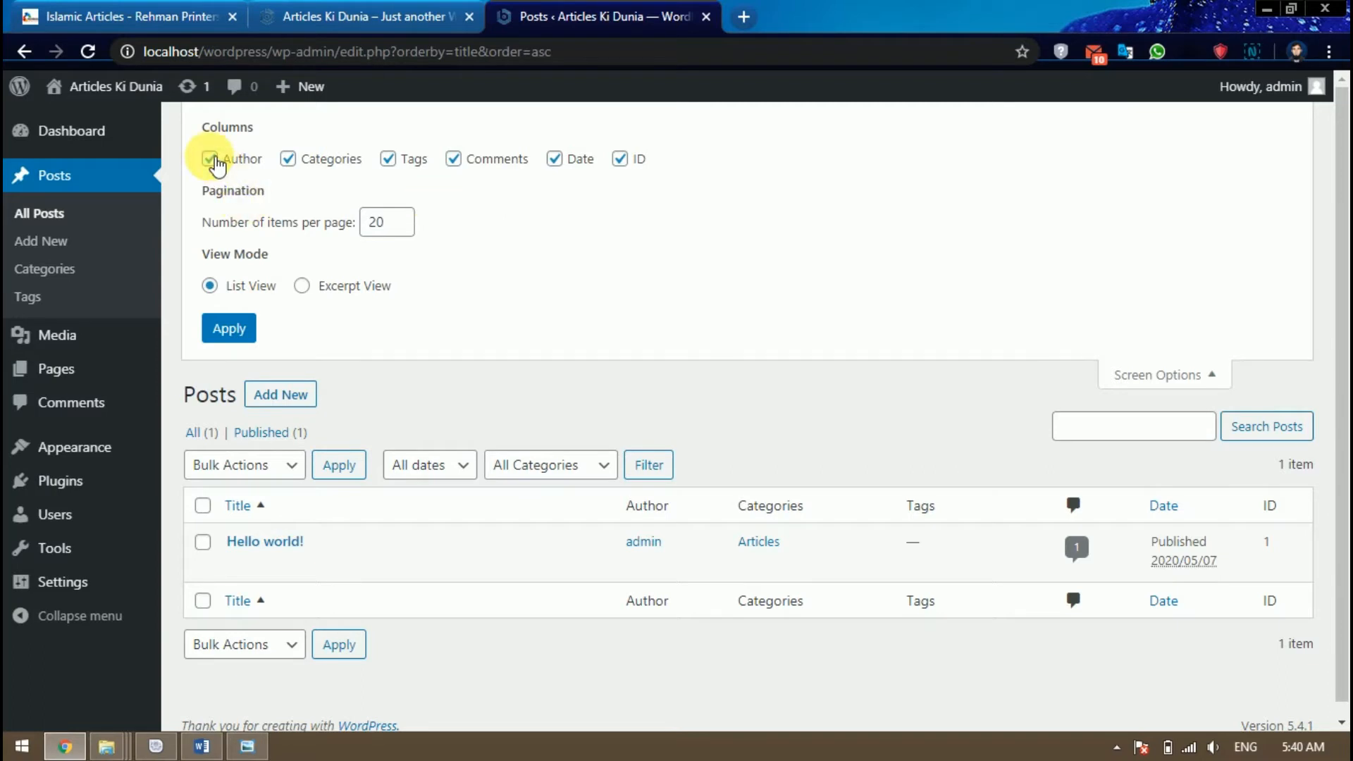
click(217, 164)
click(216, 164)
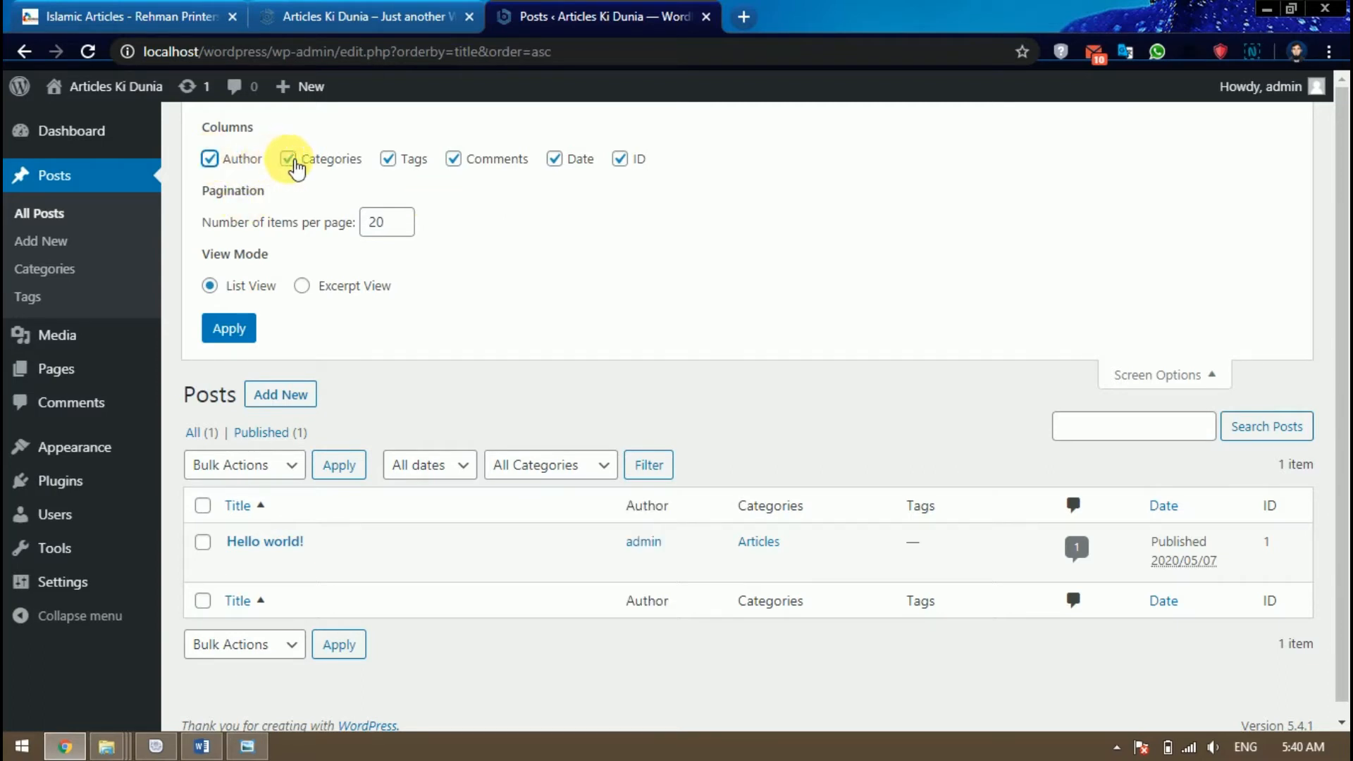
click(294, 167)
click(294, 166)
click(397, 173)
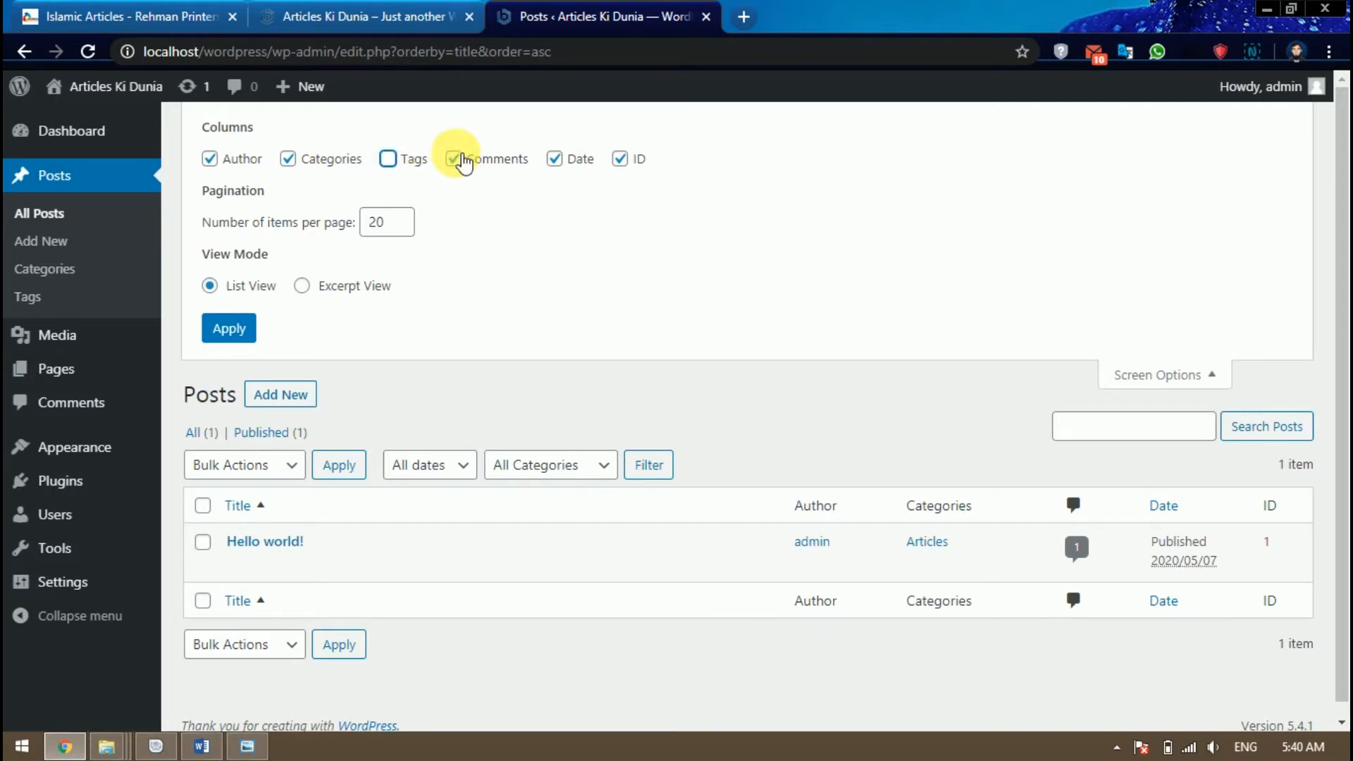
click(457, 160)
click(491, 164)
click(557, 158)
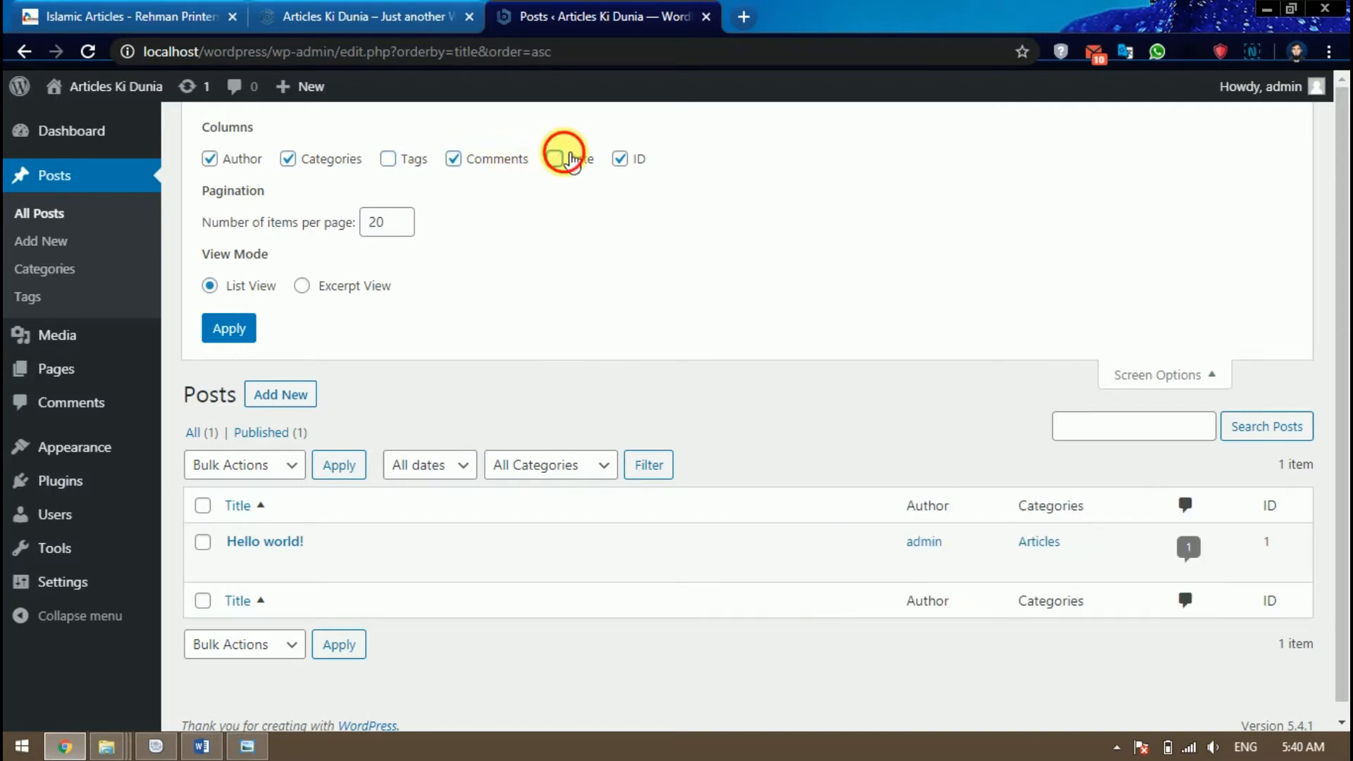
drag(558, 159, 611, 160)
click(619, 159)
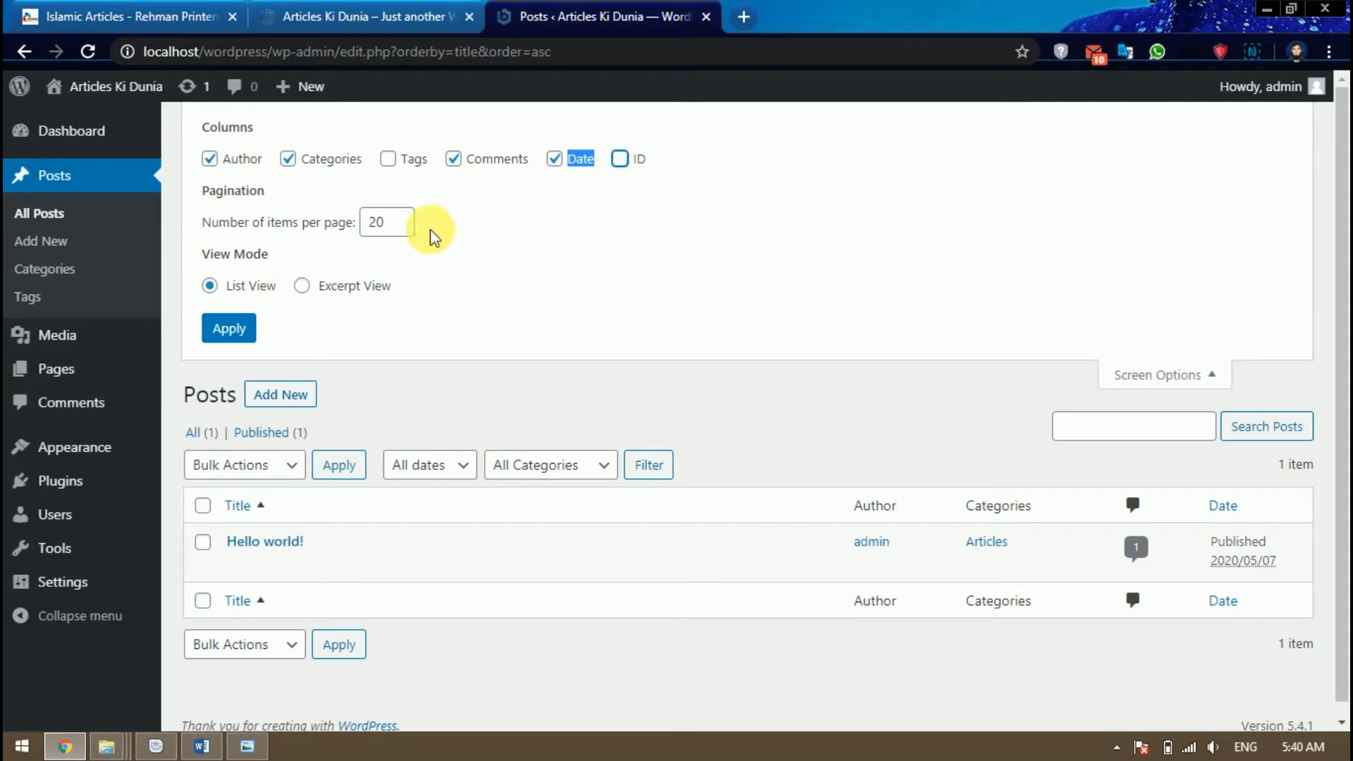
Apply Excerpt View to the post list and examine the excerpt below the "Hello world!" title.
drag(388, 222, 372, 226)
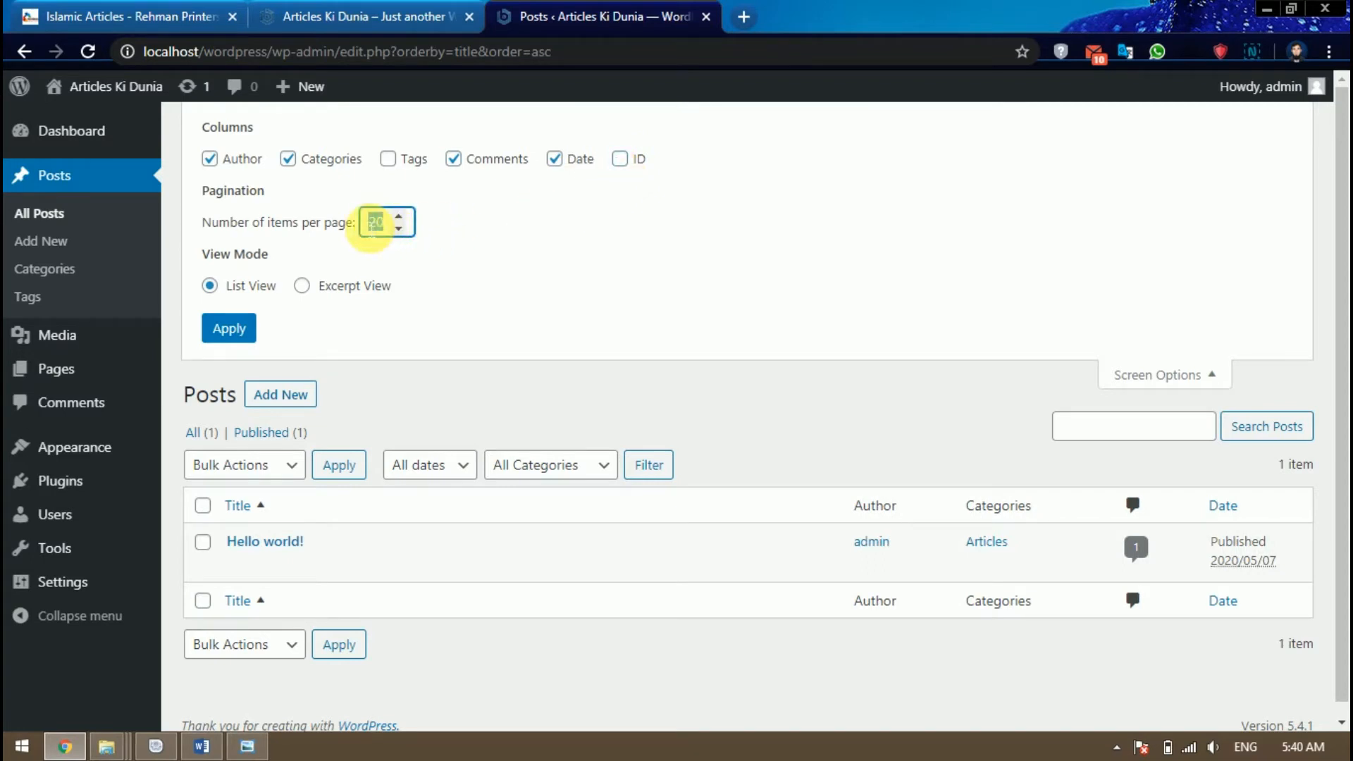
mouse_move(254, 552)
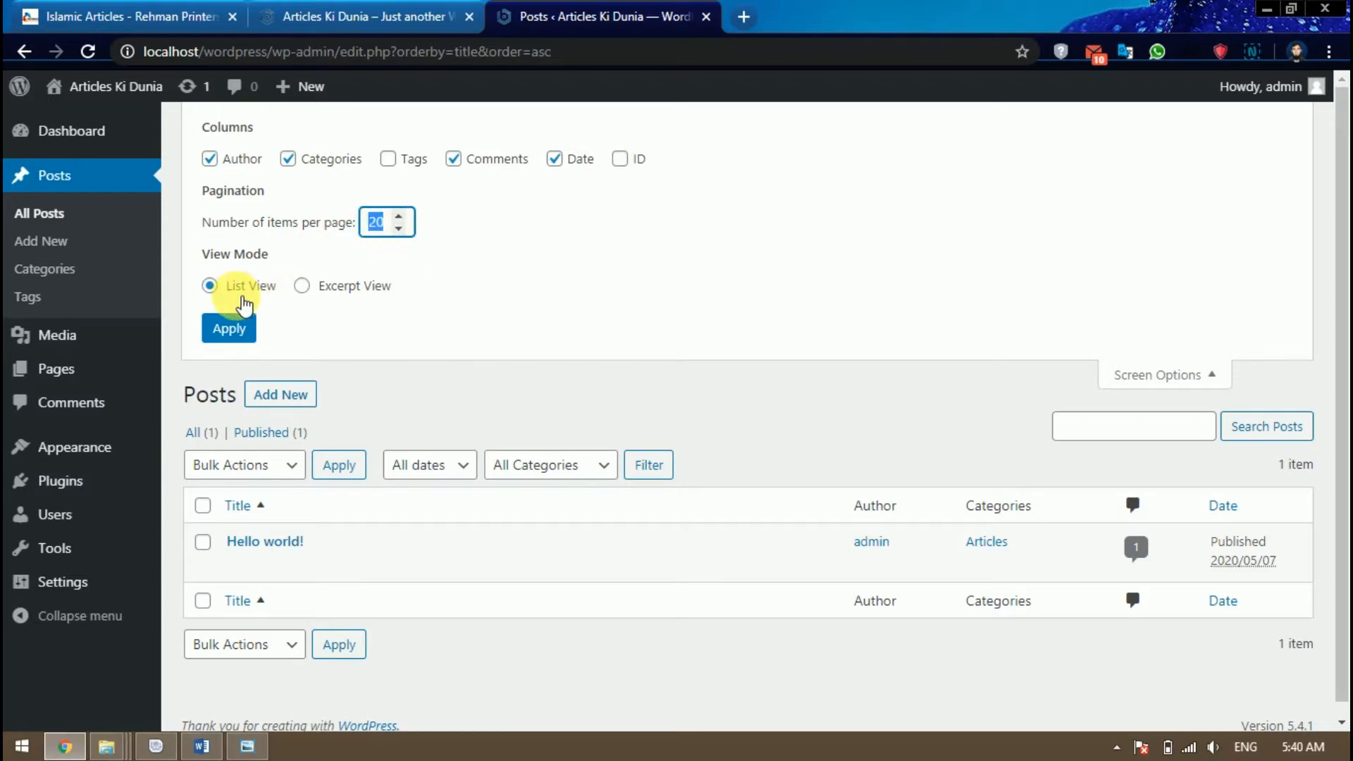
click(319, 294)
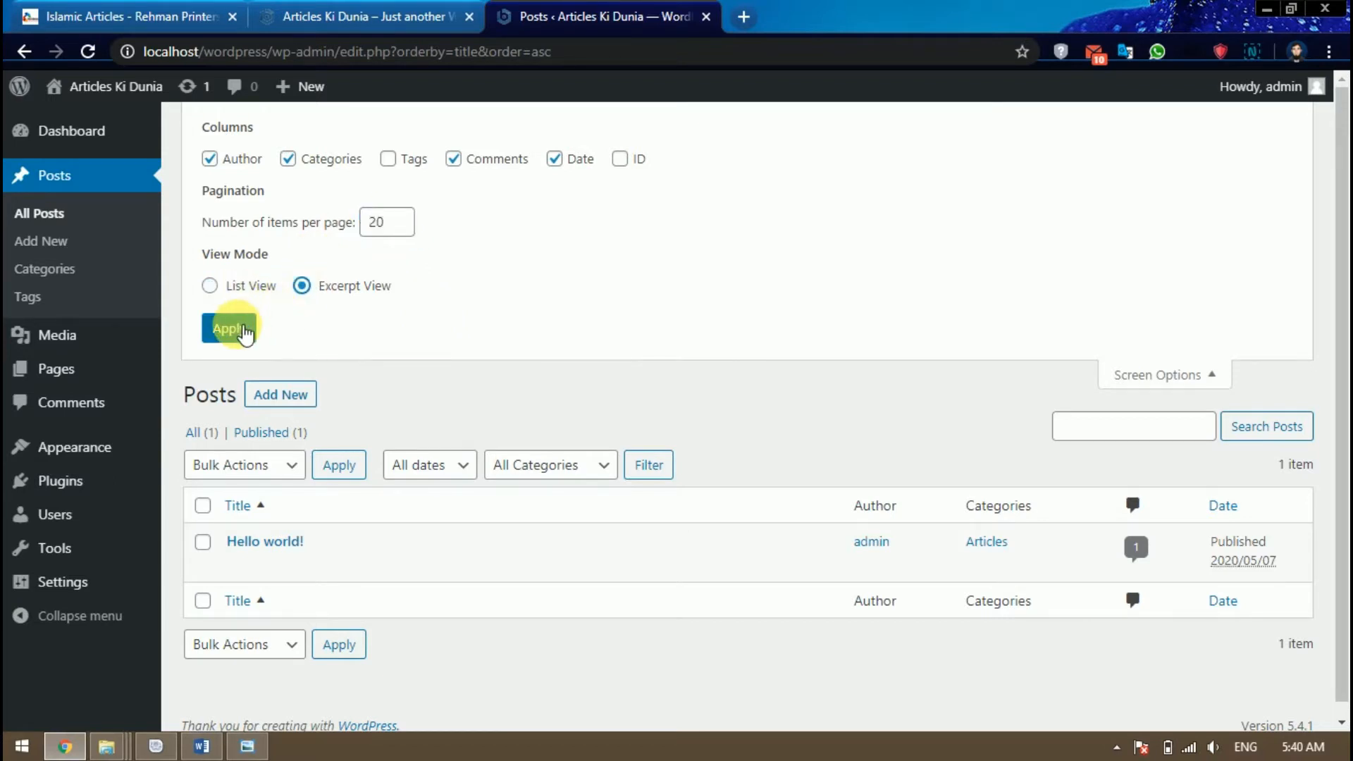
click(238, 329)
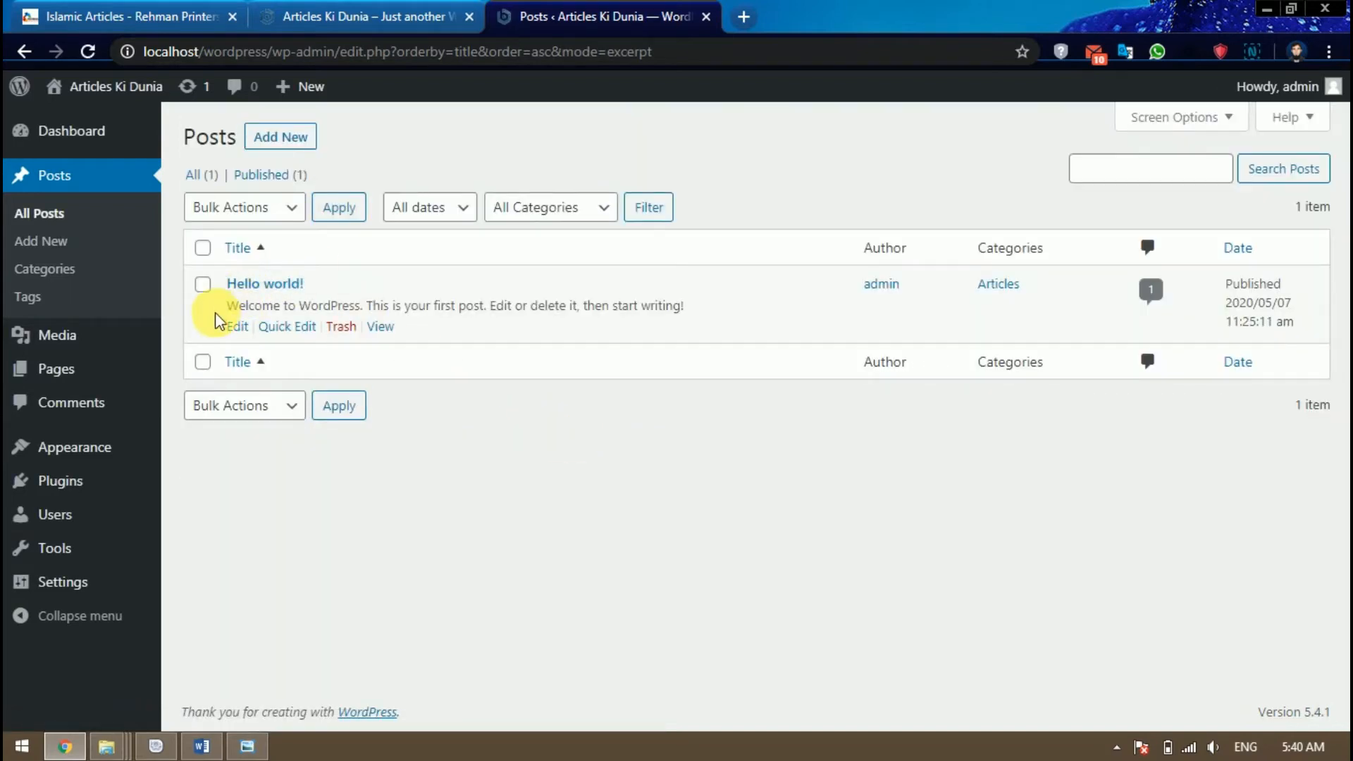
drag(225, 305, 708, 317)
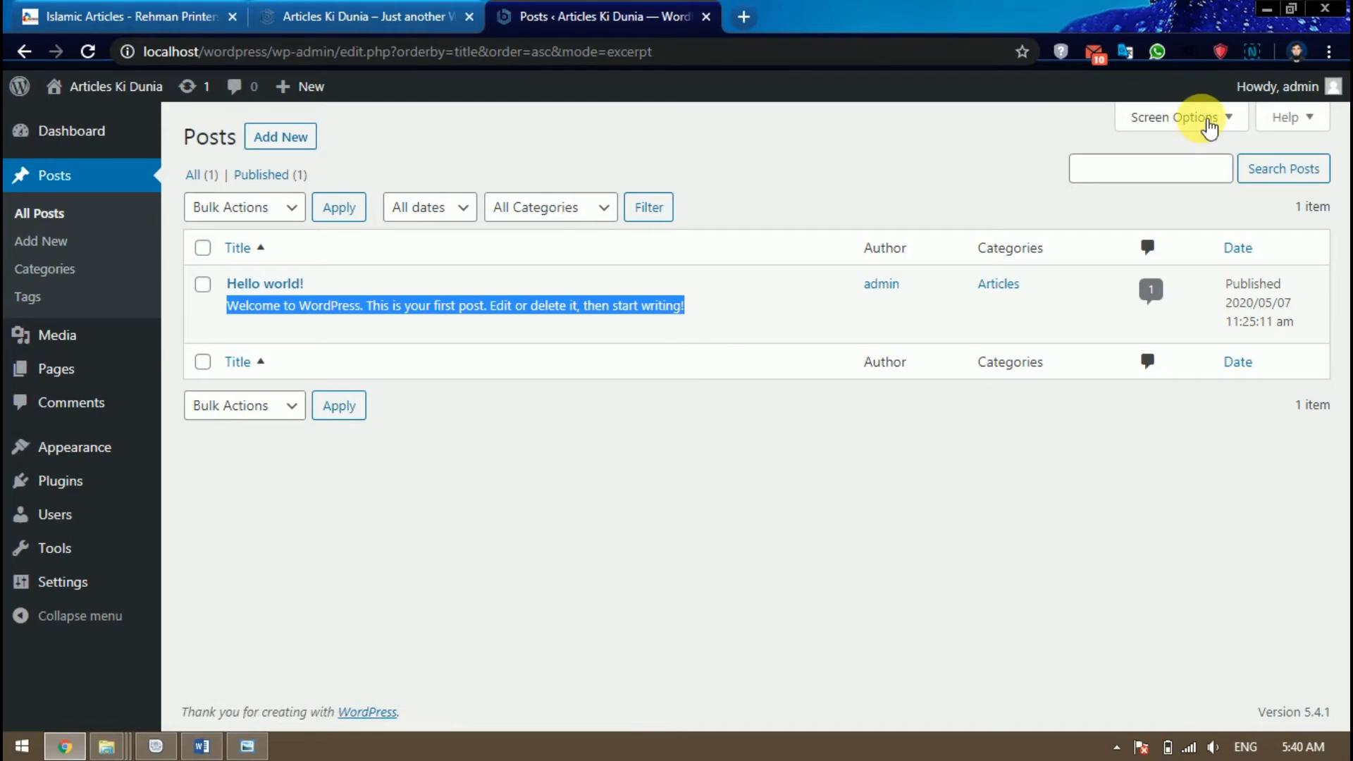
Switch the post list back to List View and apply the setting.
click(1198, 117)
click(208, 285)
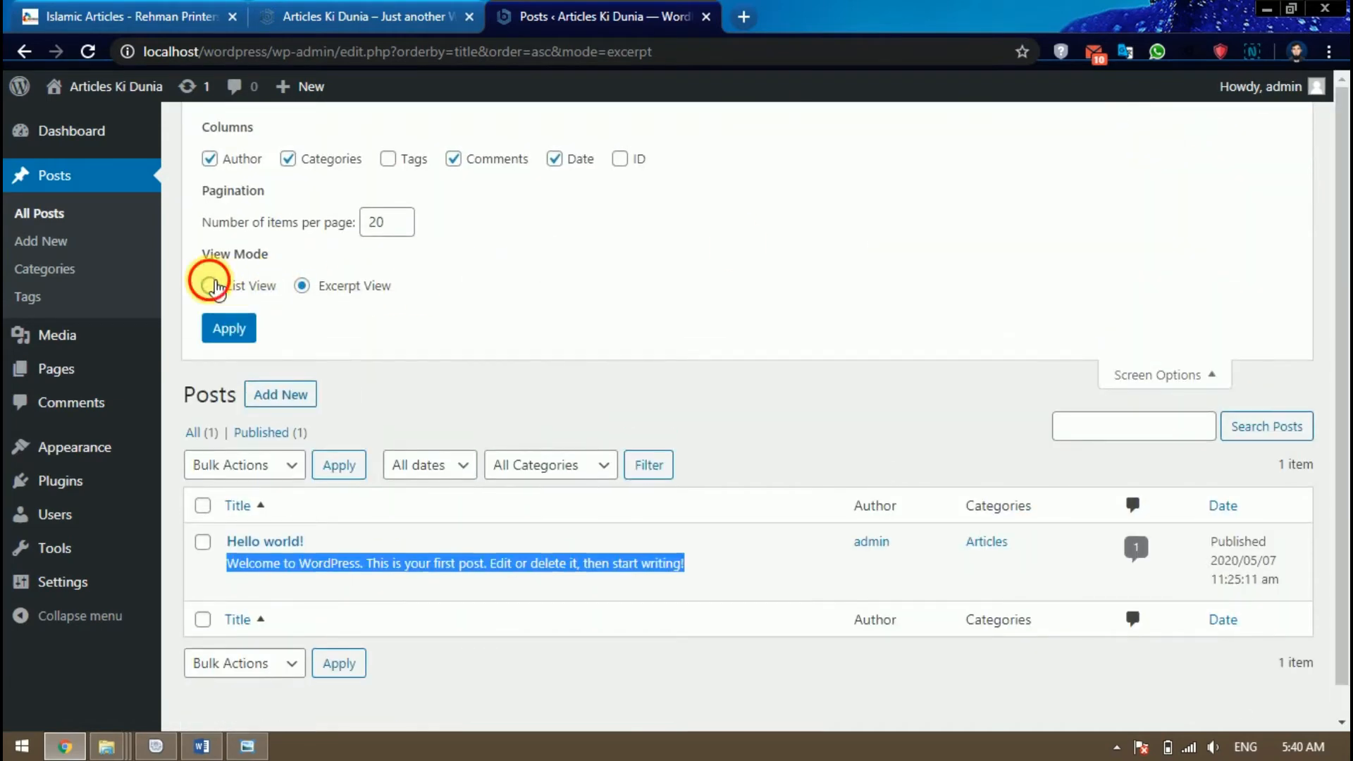
click(229, 328)
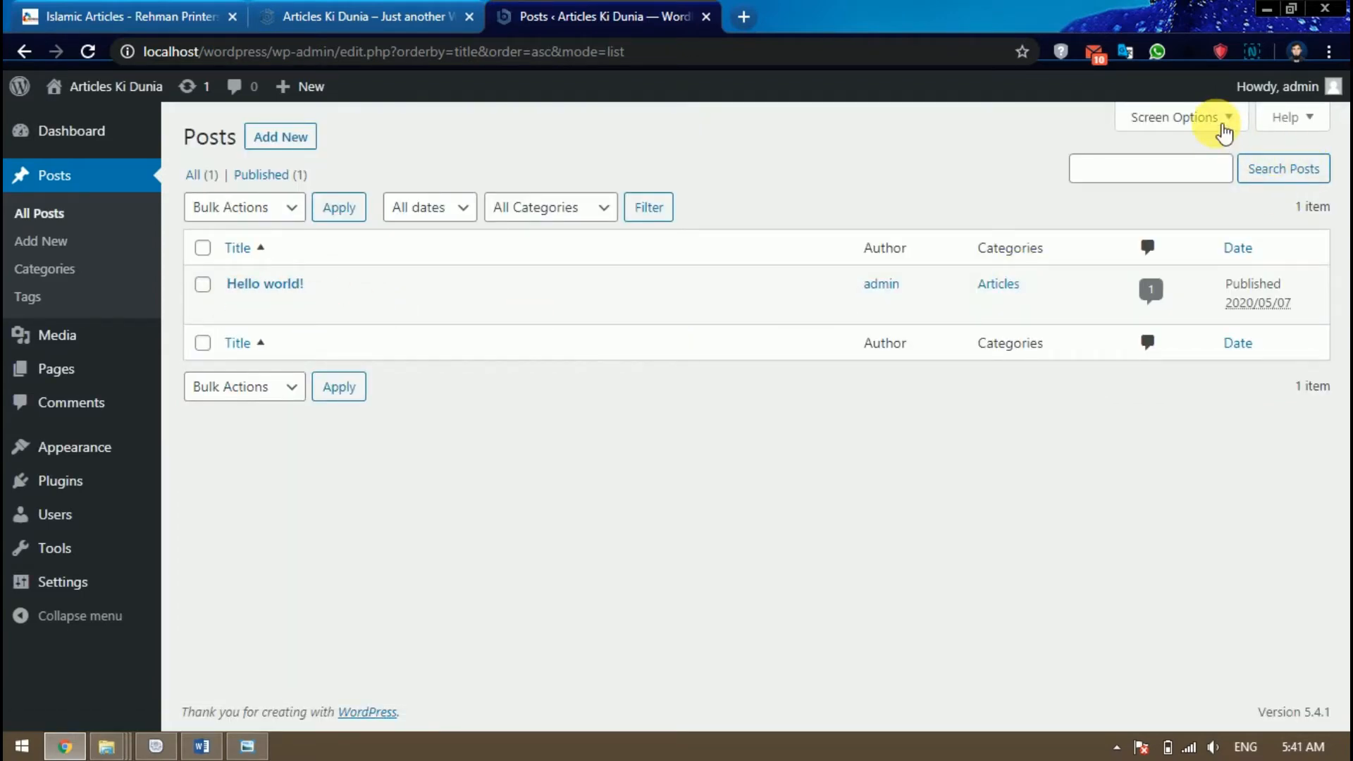
Search the posts for "hello" and check the search results heading.
click(1150, 181)
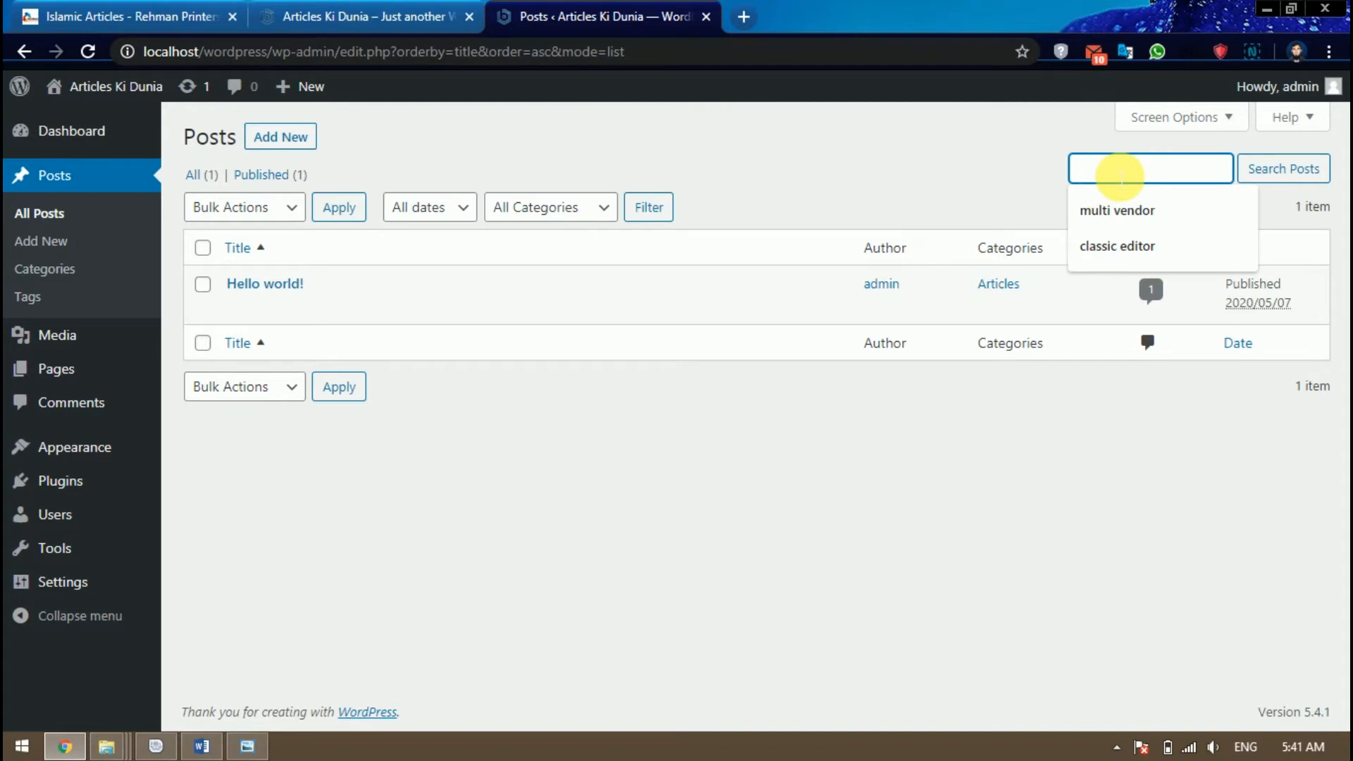
text(hello)
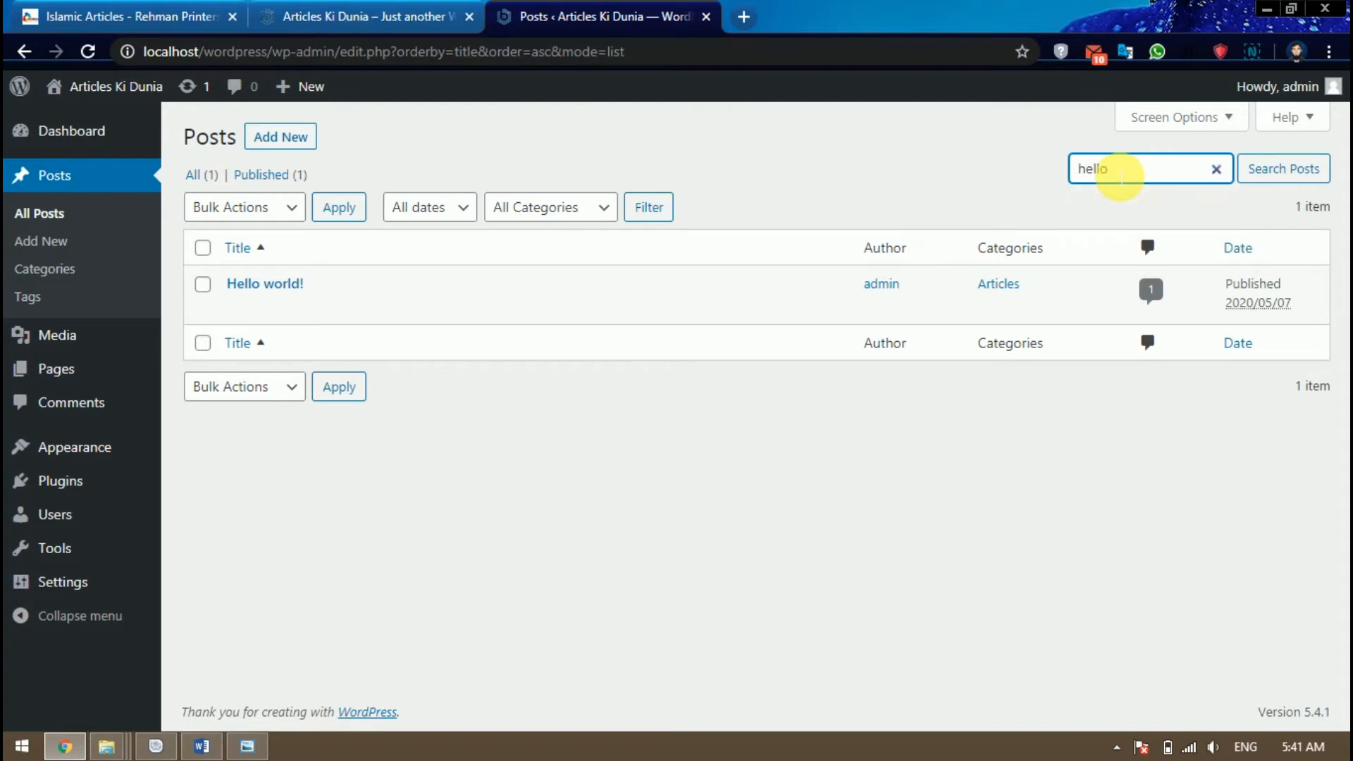
key(Return)
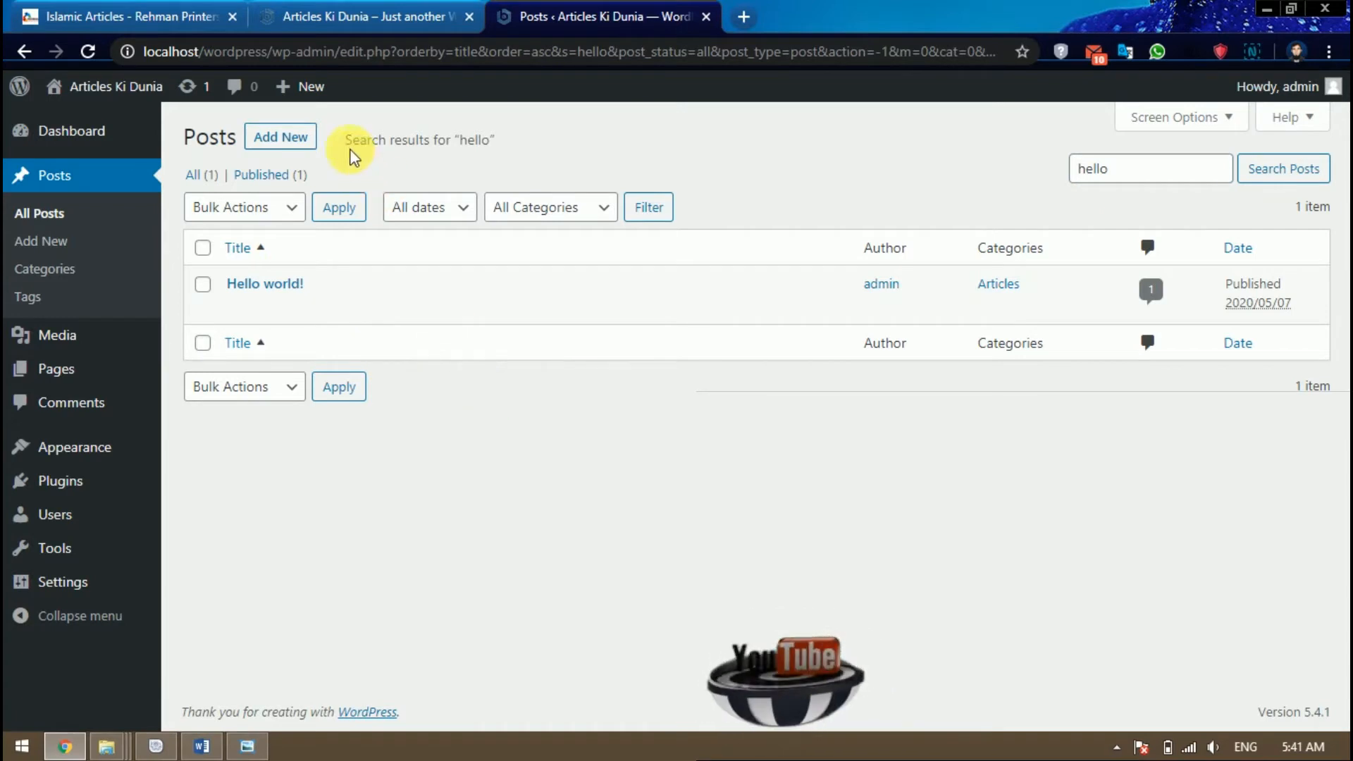
drag(343, 134, 490, 130)
click(515, 150)
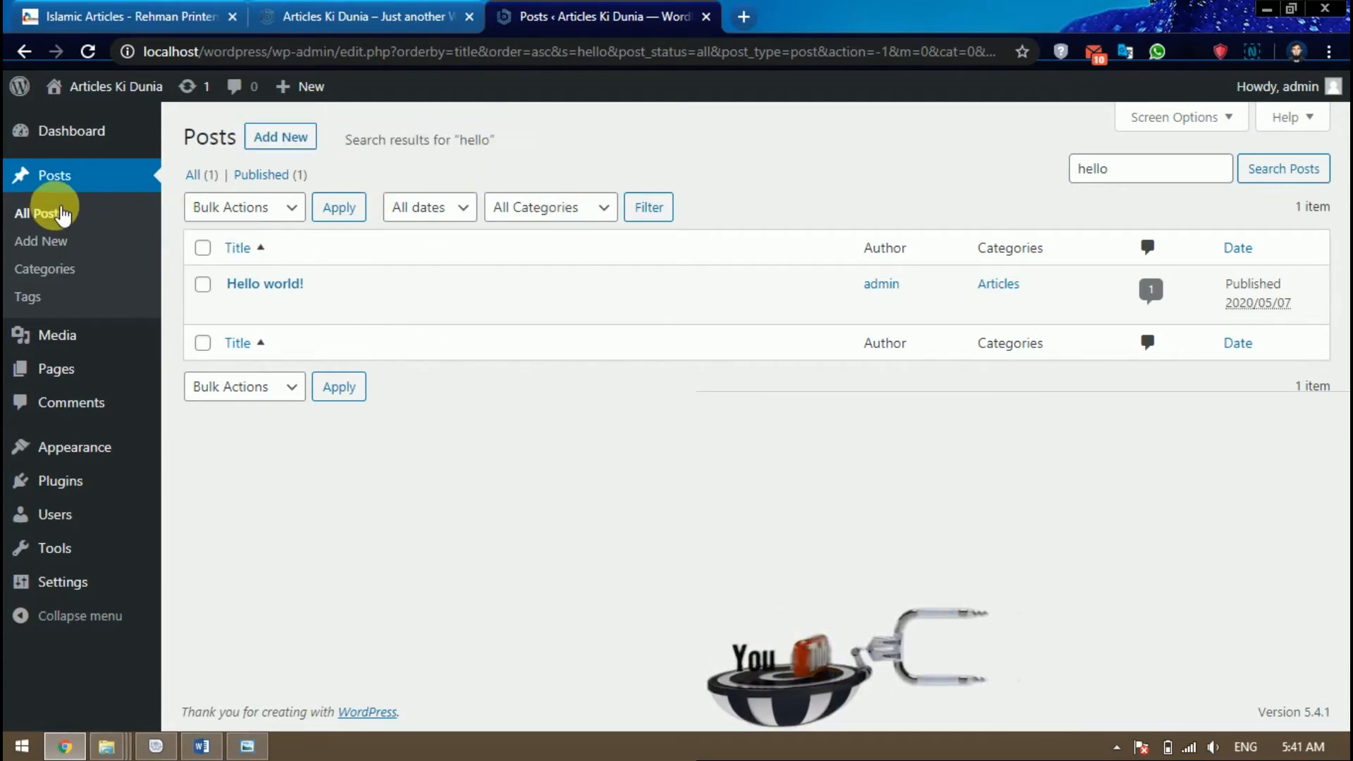
Show all posts again, open a new post in the block editor to look it over, and return to the post list.
click(62, 215)
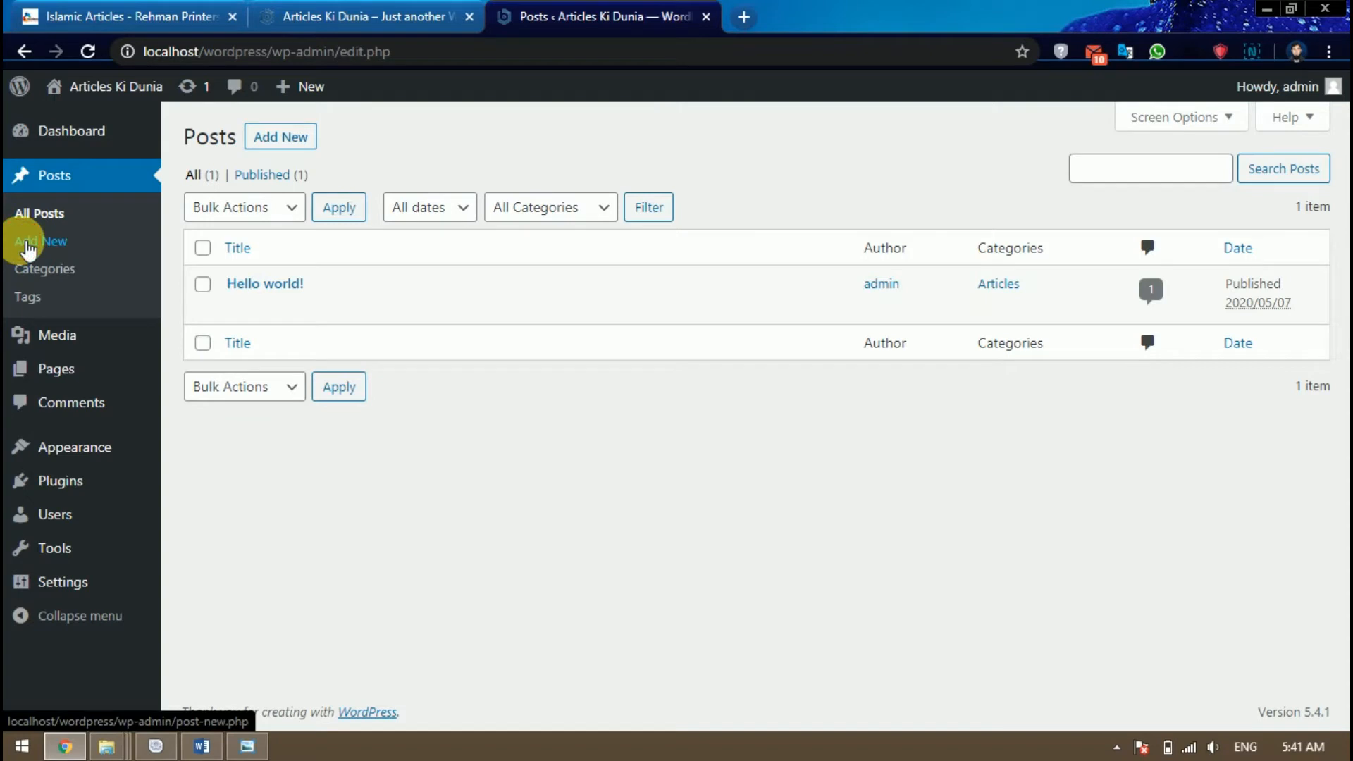
click(28, 248)
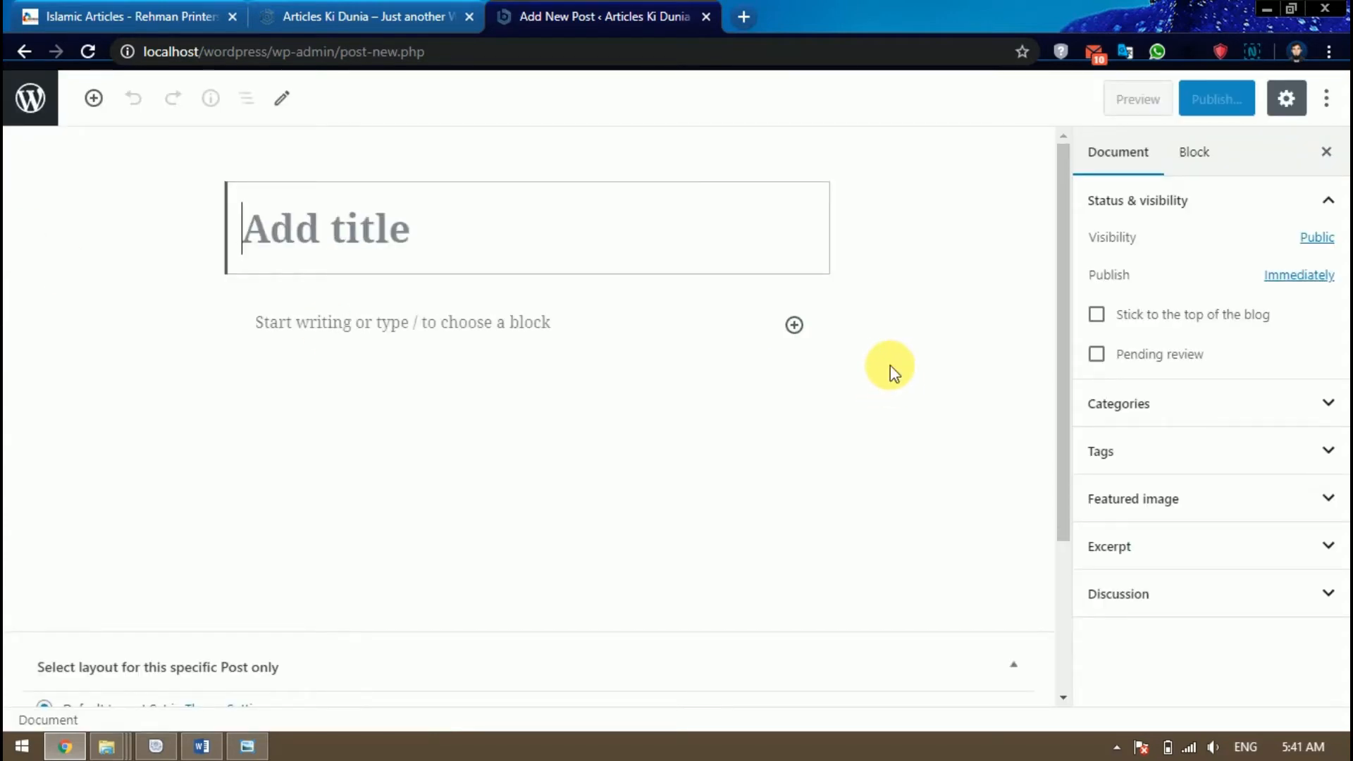
scroll(890, 365, down, 3)
scroll(897, 374, up, 3)
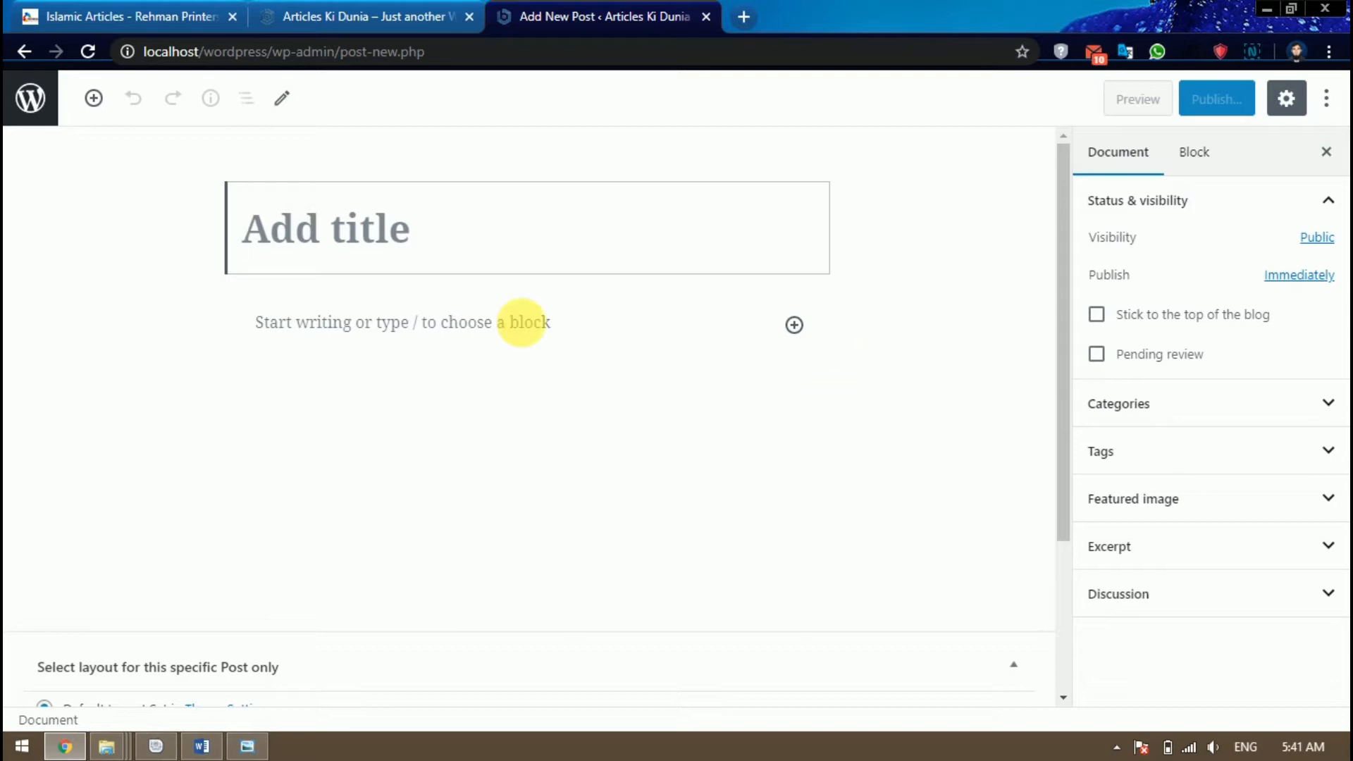
click(21, 76)
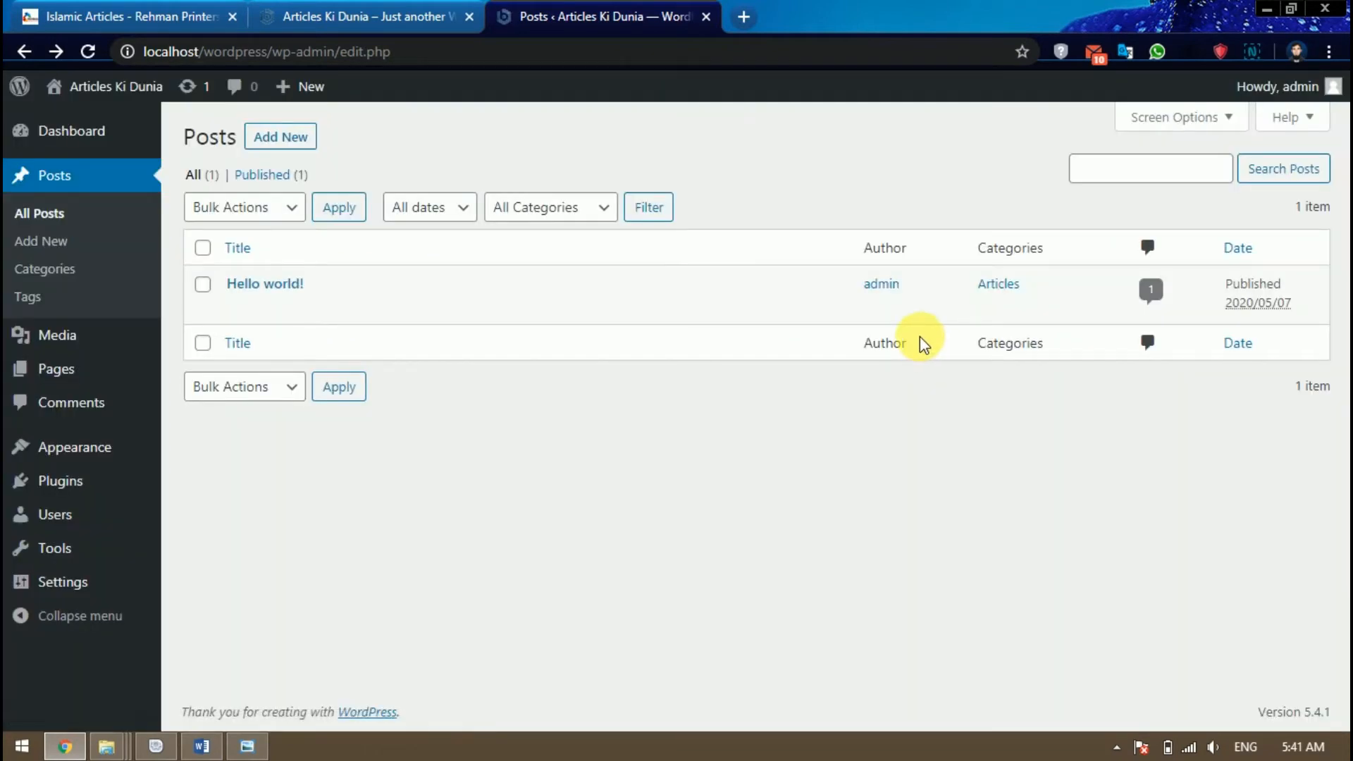
Search the plugin directory for "classic editor", then install and activate the Classic Editor plugin by WordPress Contributors.
mouse_move(106, 486)
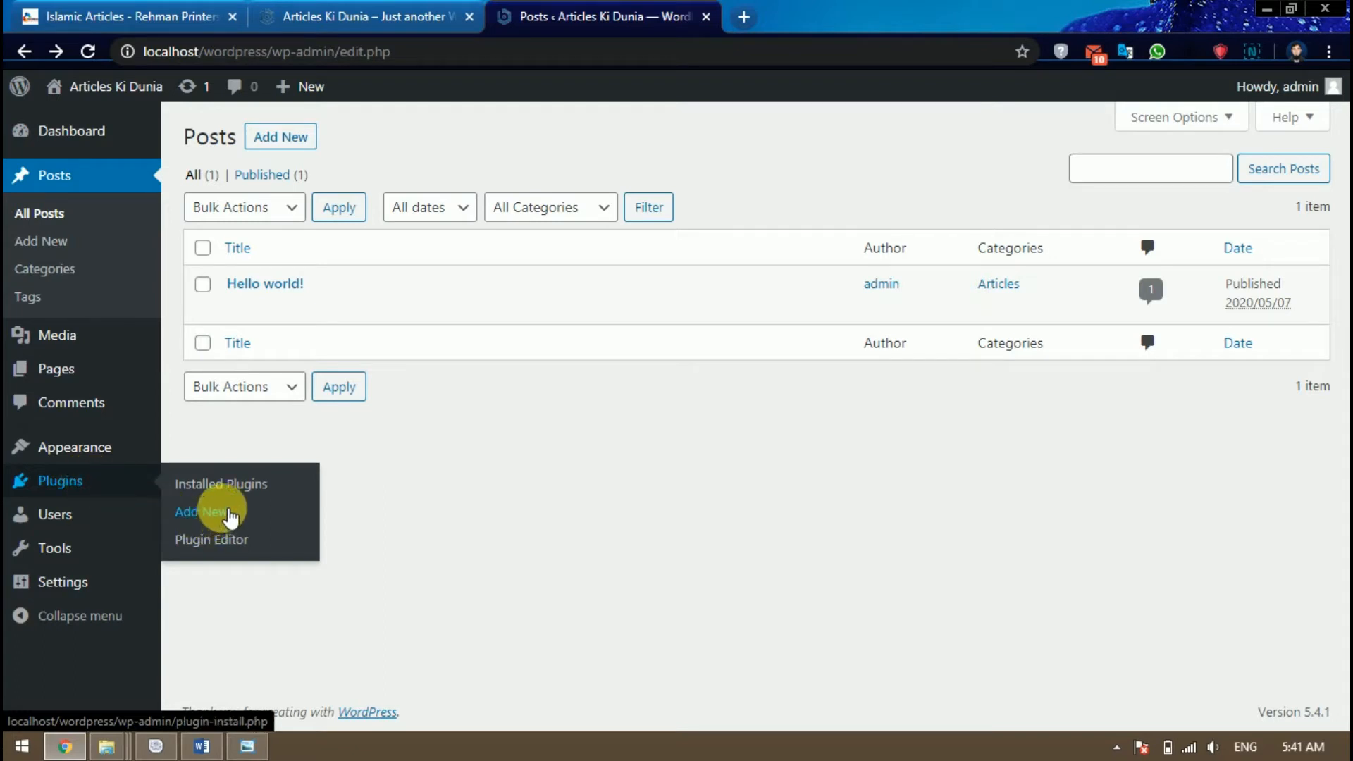
click(230, 516)
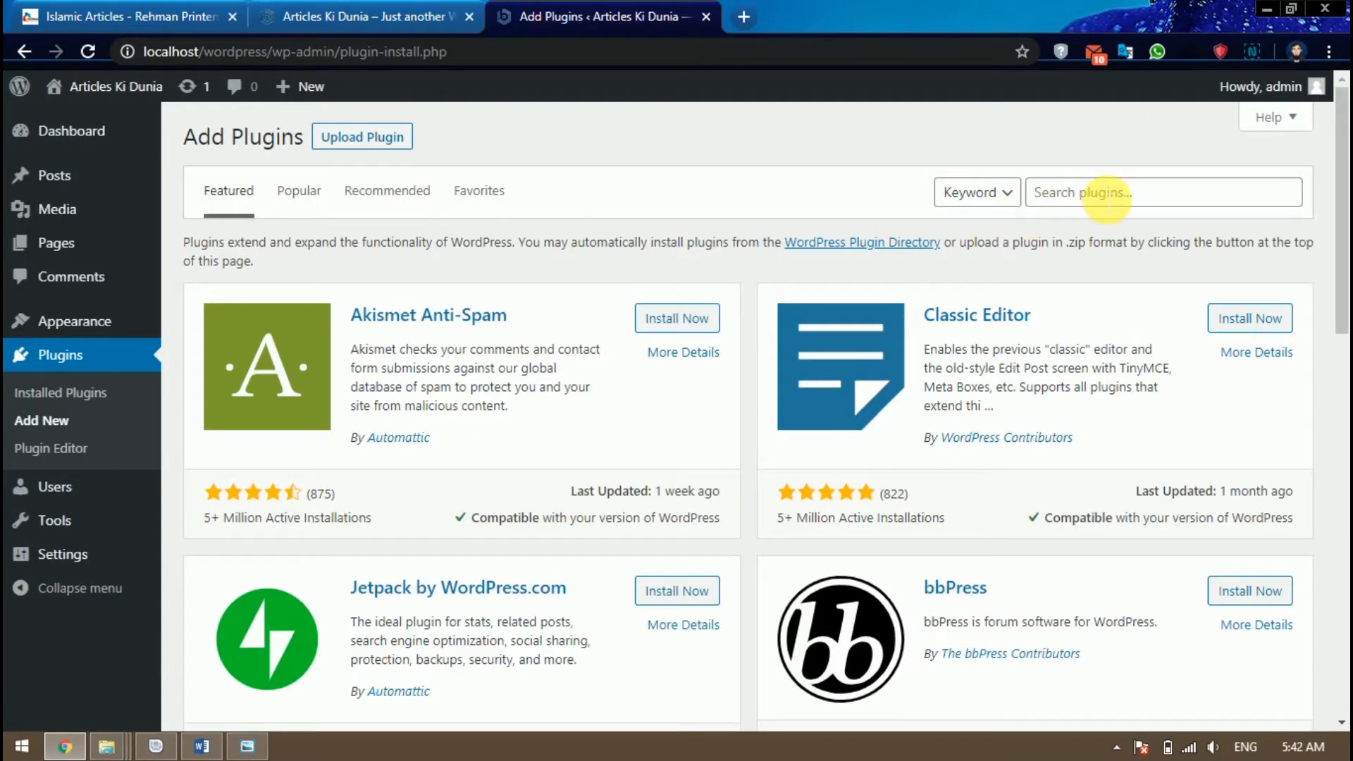
click(1106, 199)
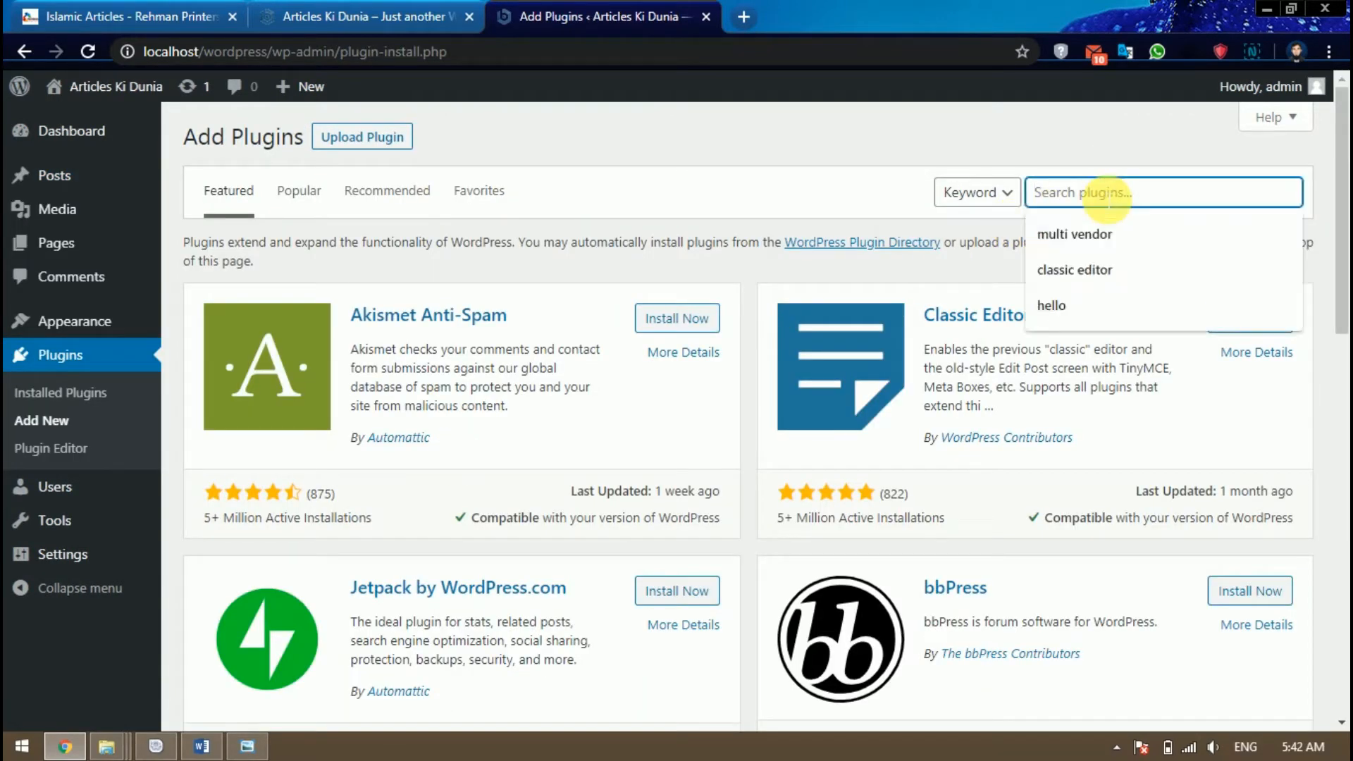
click(1119, 281)
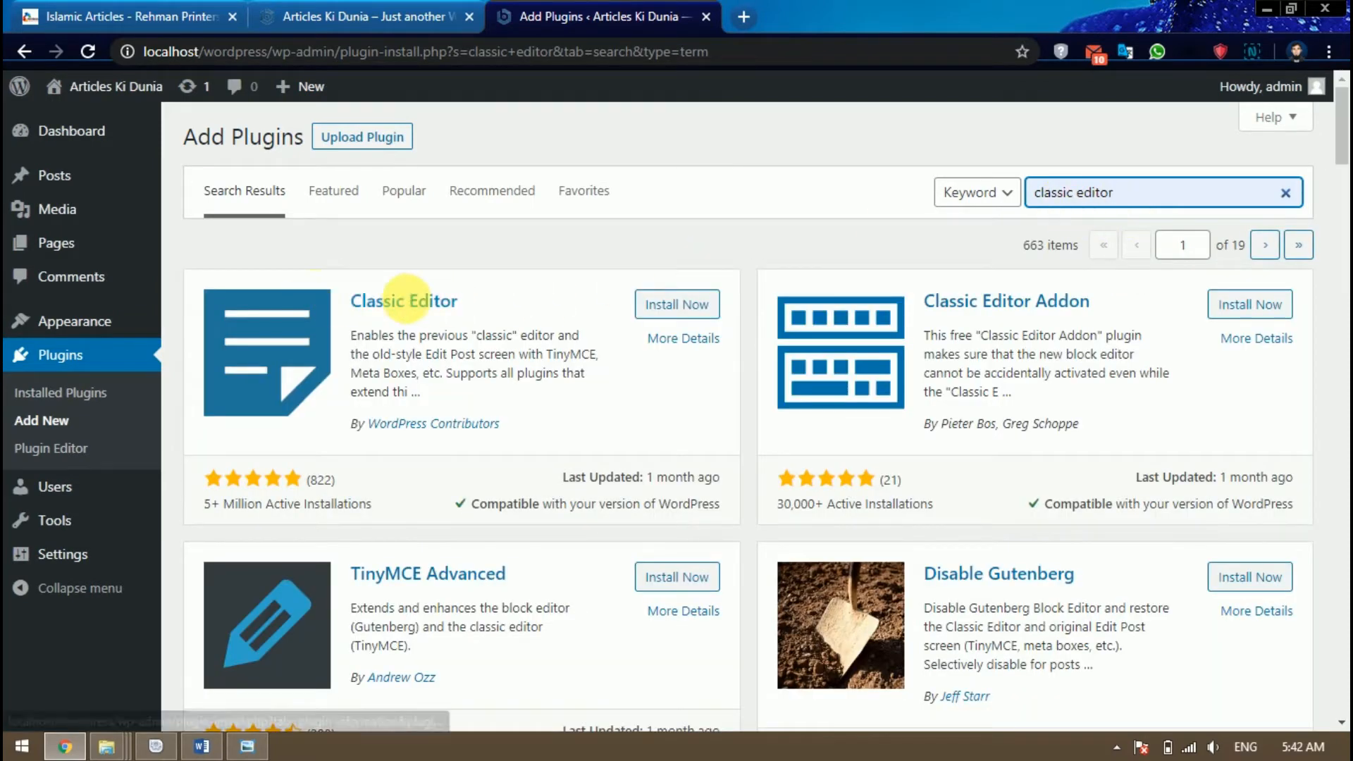
click(691, 310)
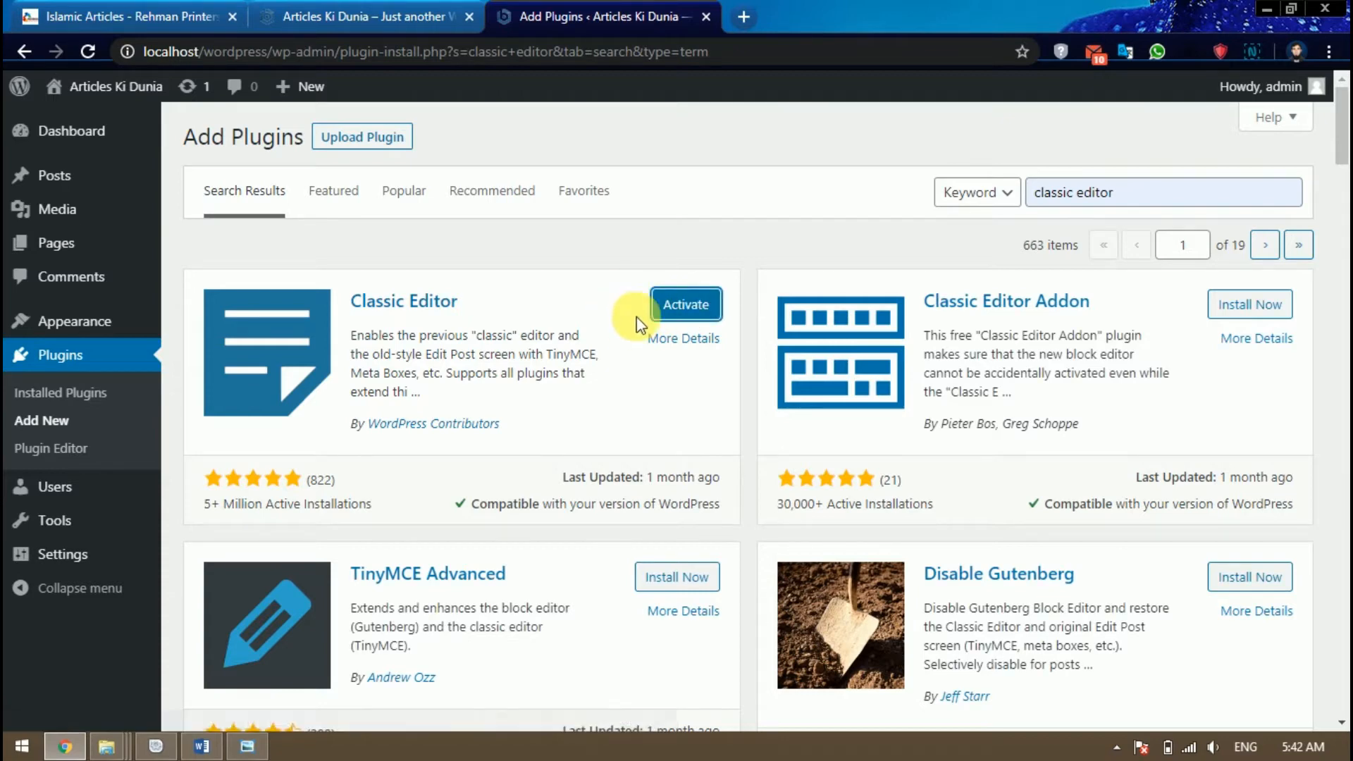
click(687, 304)
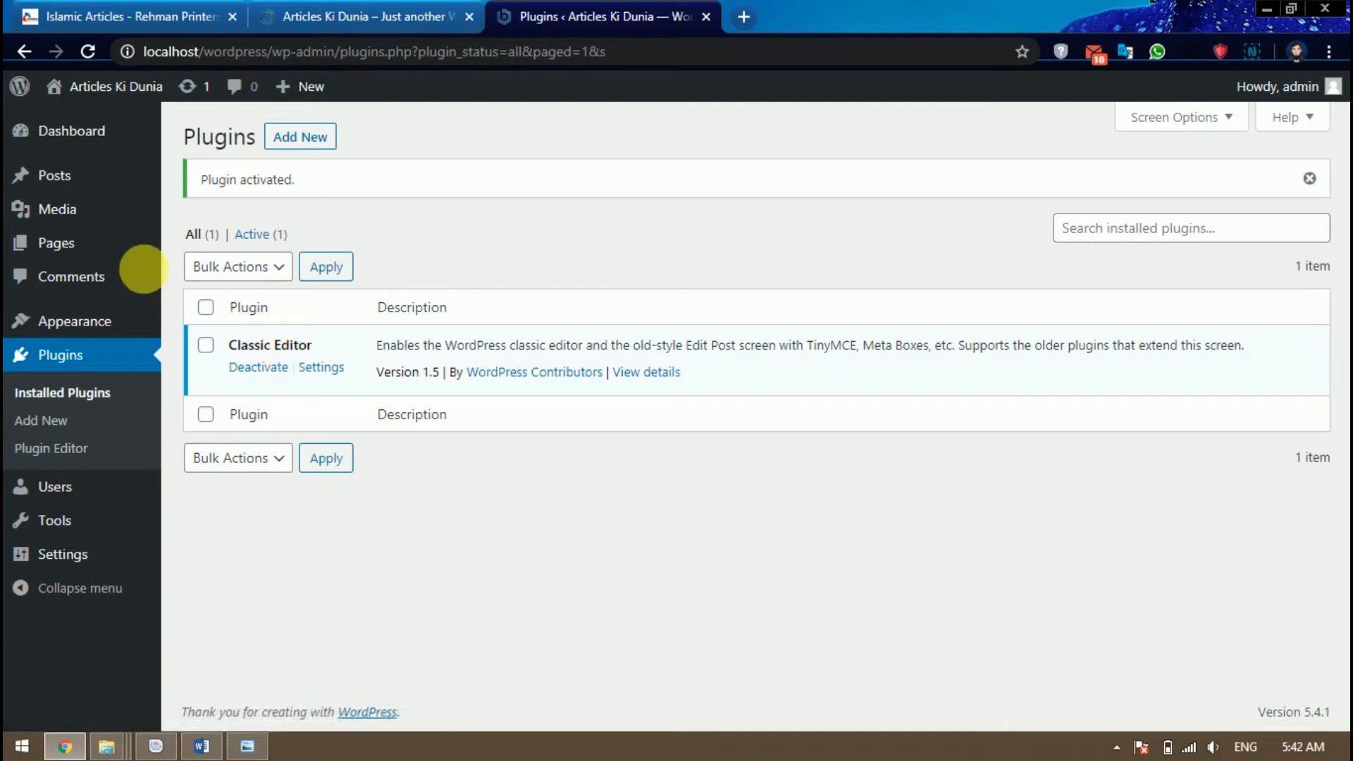
Start a new post and look over the title field, content area and side boxes of the classic editor.
mouse_move(88, 177)
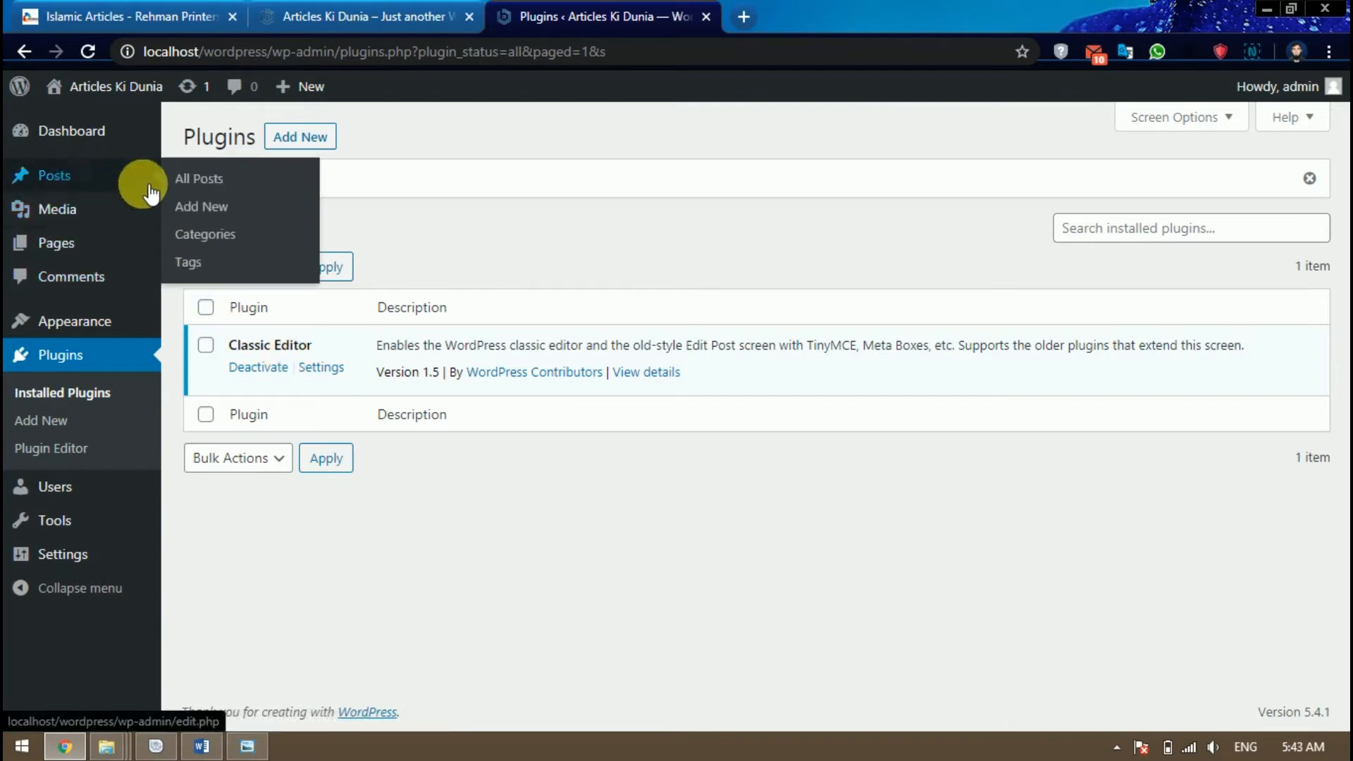
click(218, 209)
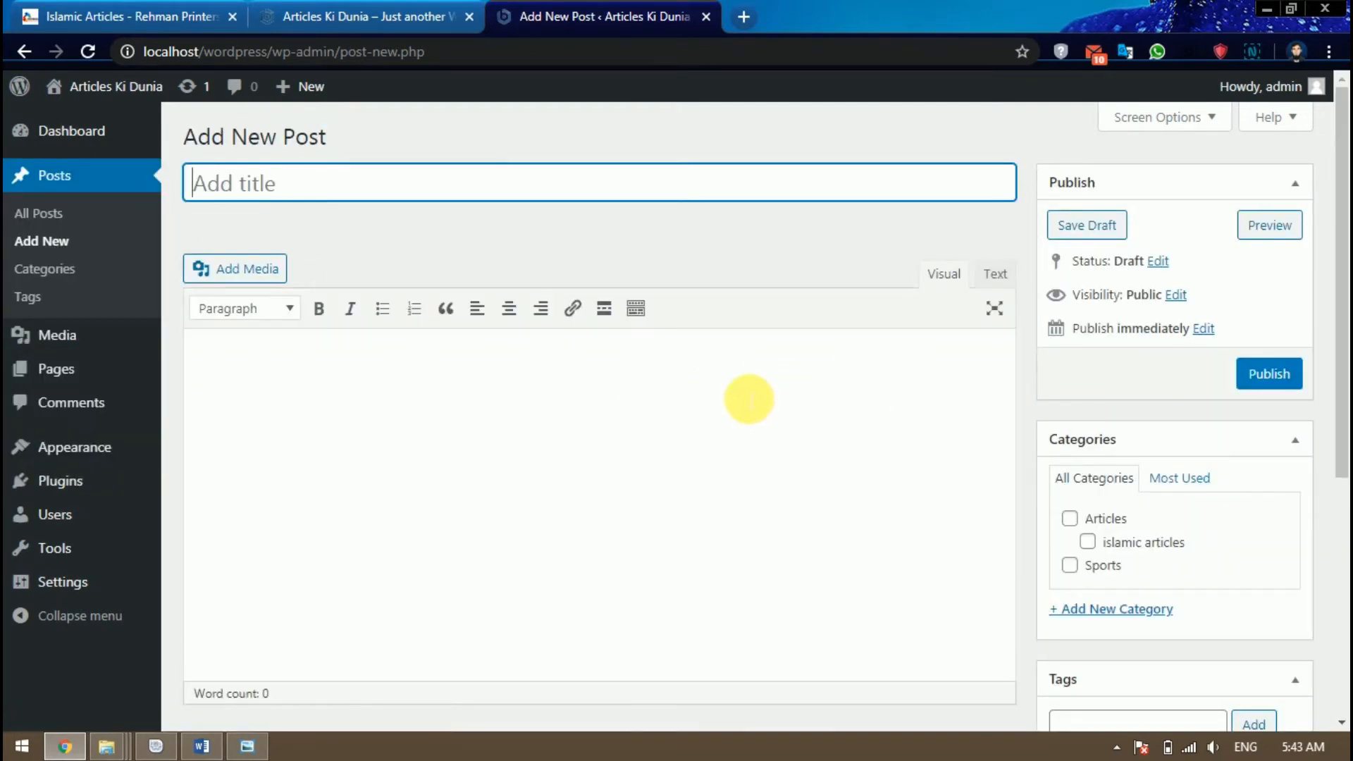
scroll(749, 397, down, 3)
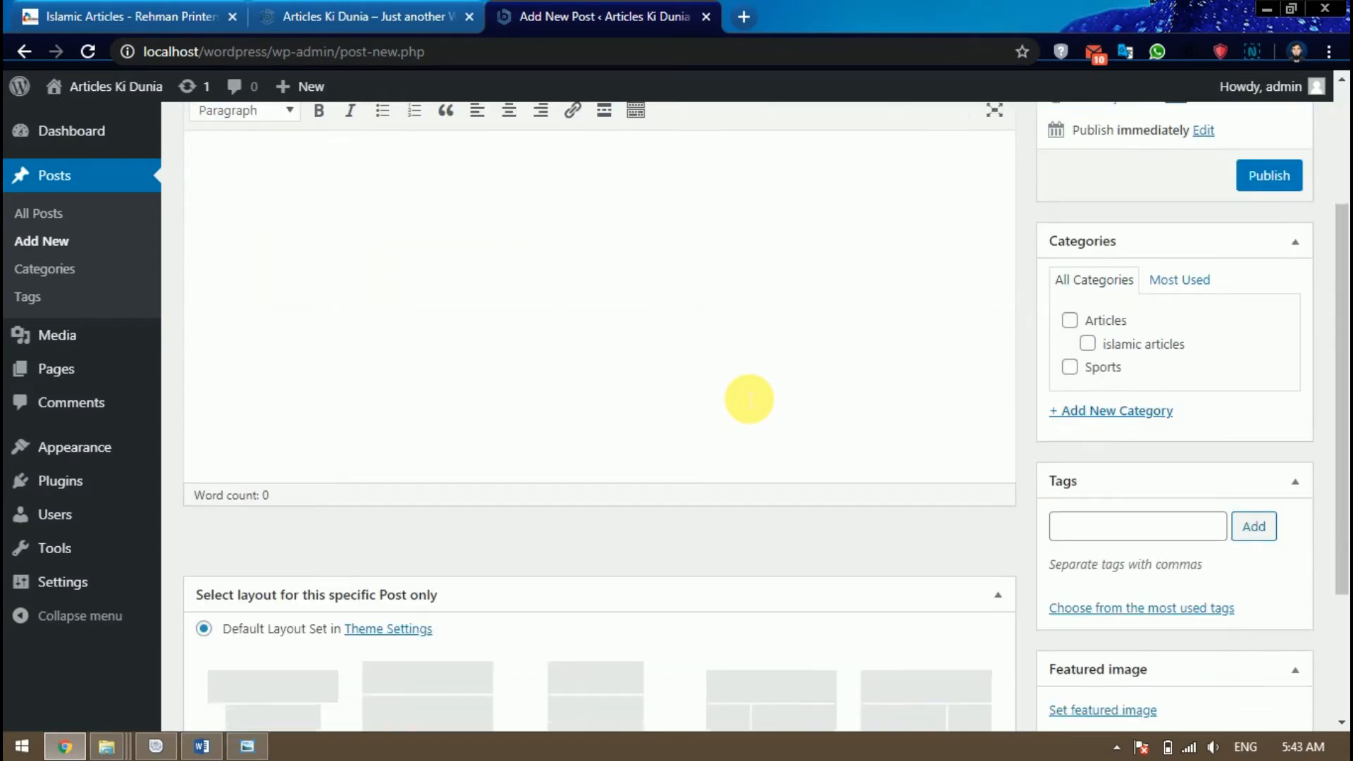
scroll(749, 396, up, 3)
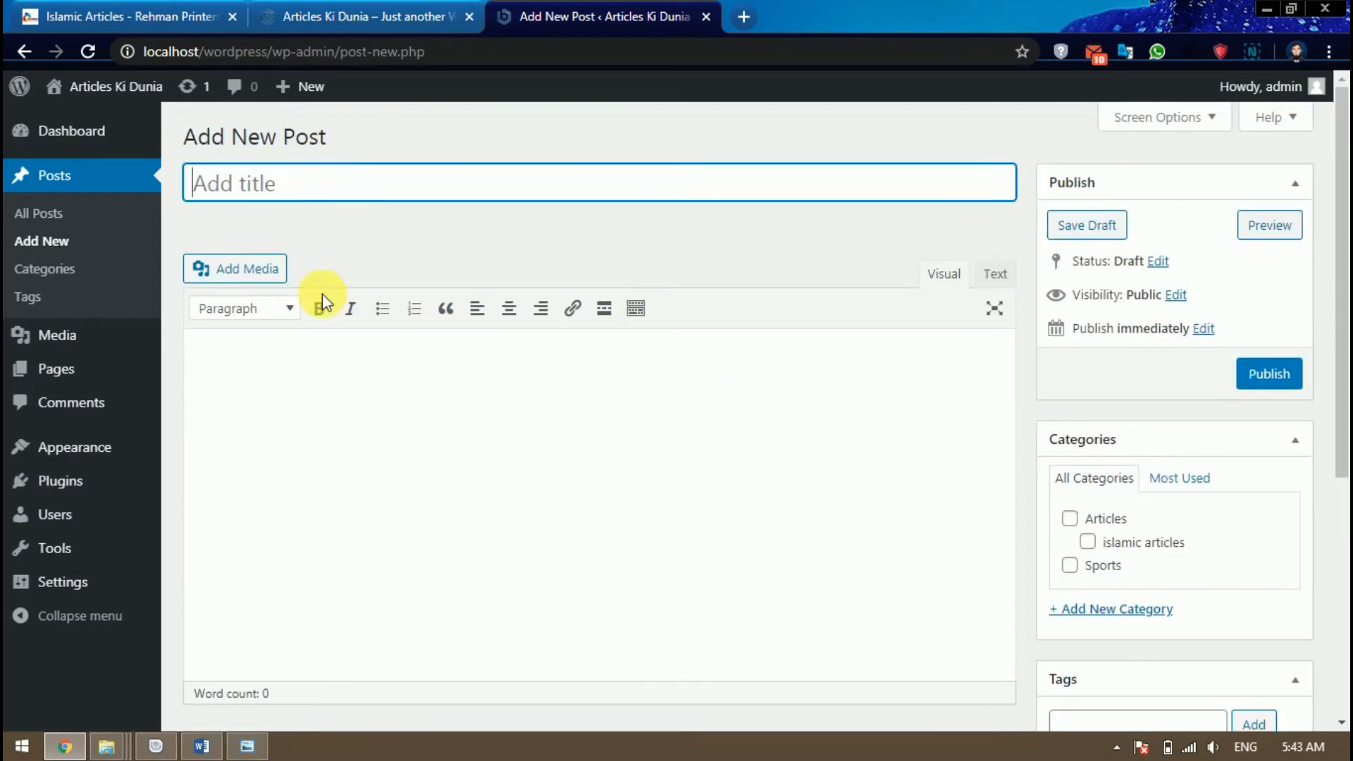
click(461, 447)
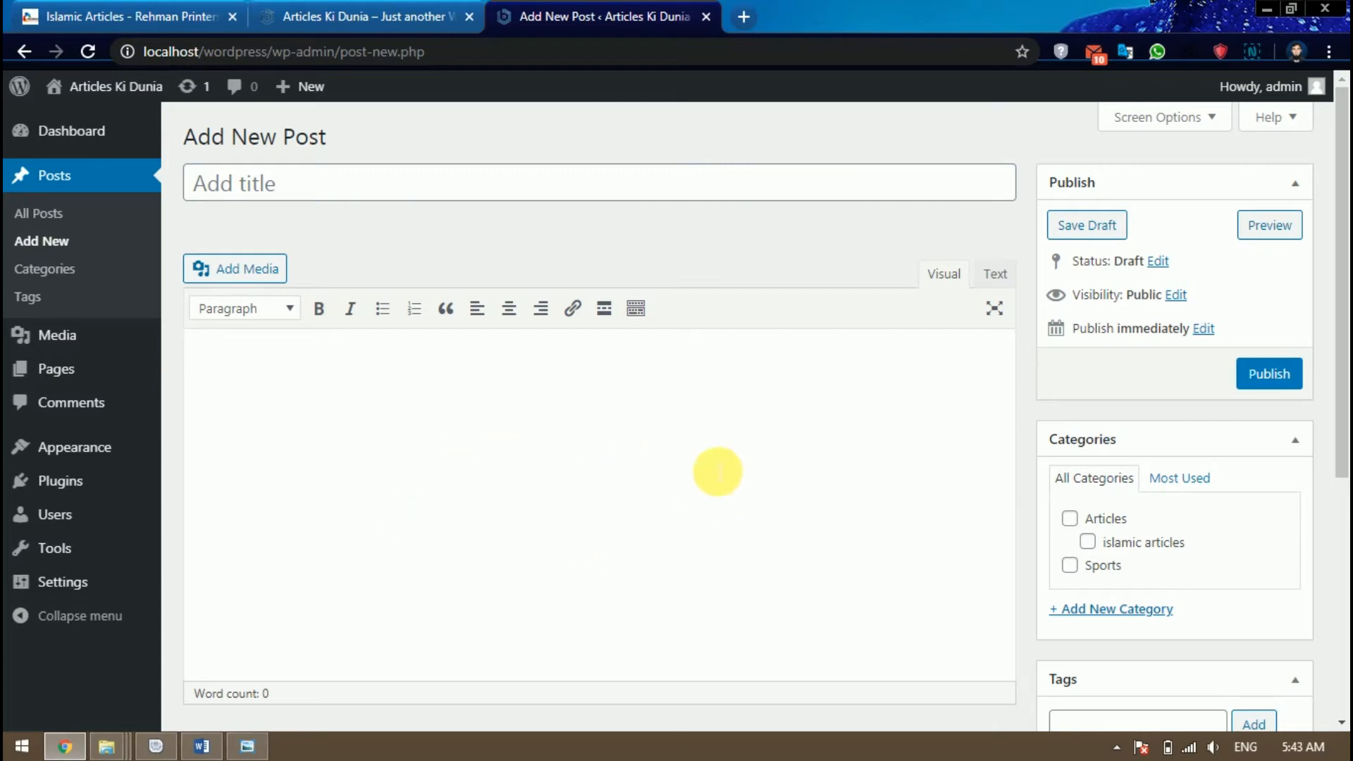
Hide the "Select layout for this specific Post only" box from the post editing screen and check the page below the editor.
scroll(716, 468, down, 4)
scroll(708, 464, down, 2)
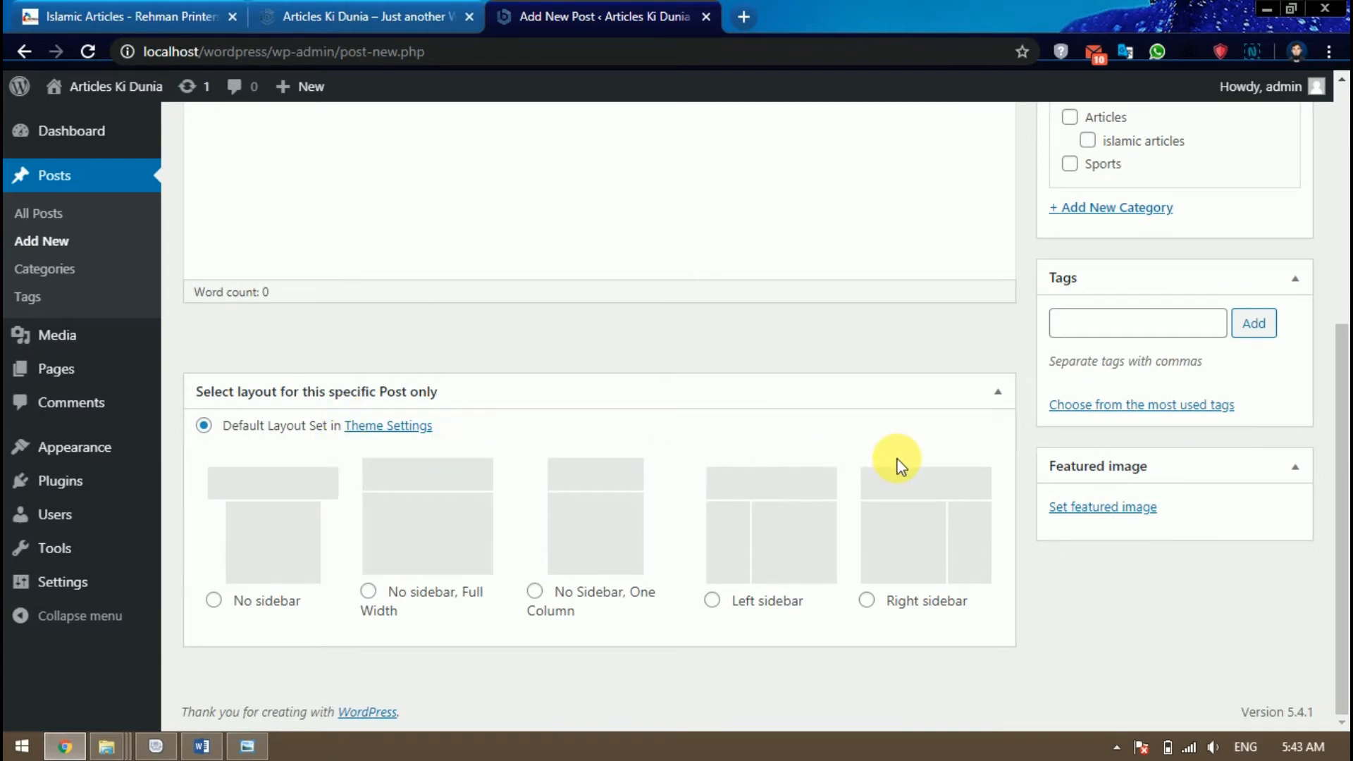
scroll(898, 465, up, 6)
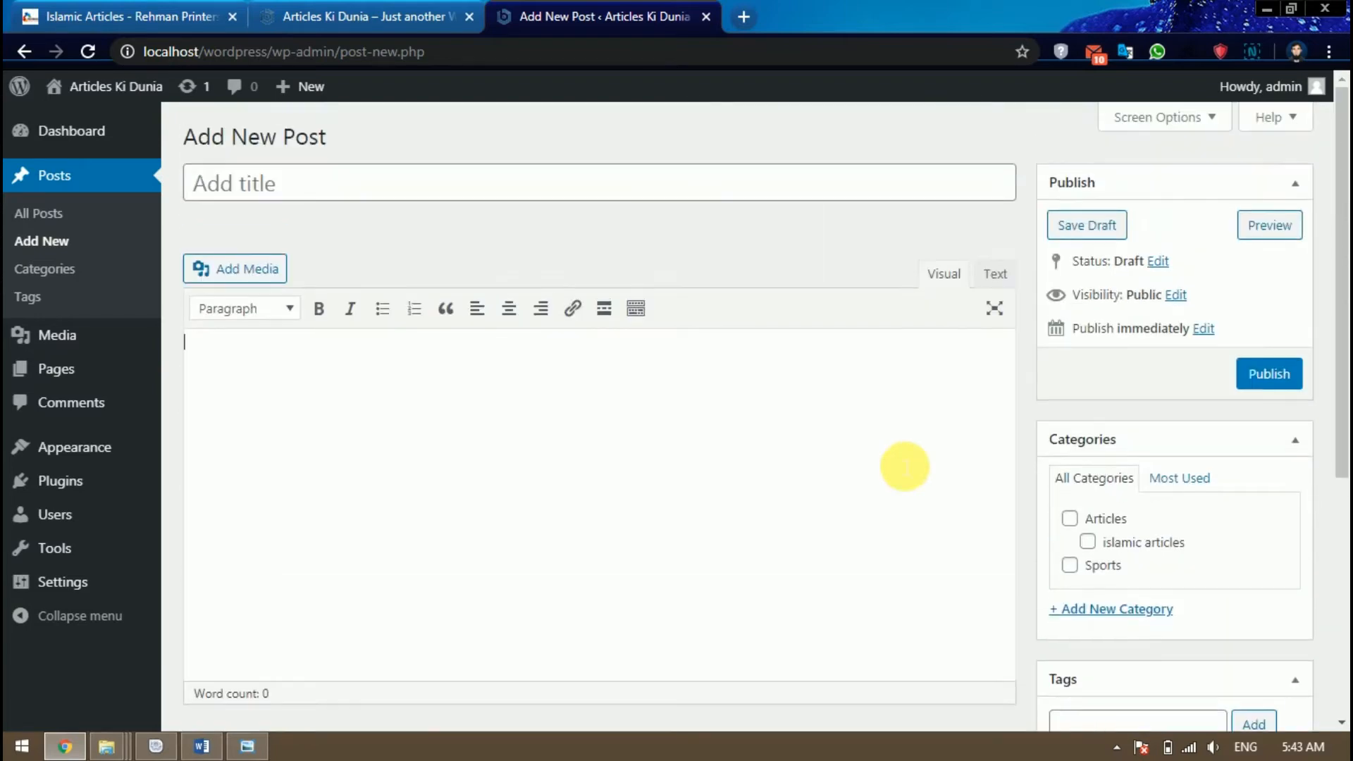
click(1209, 119)
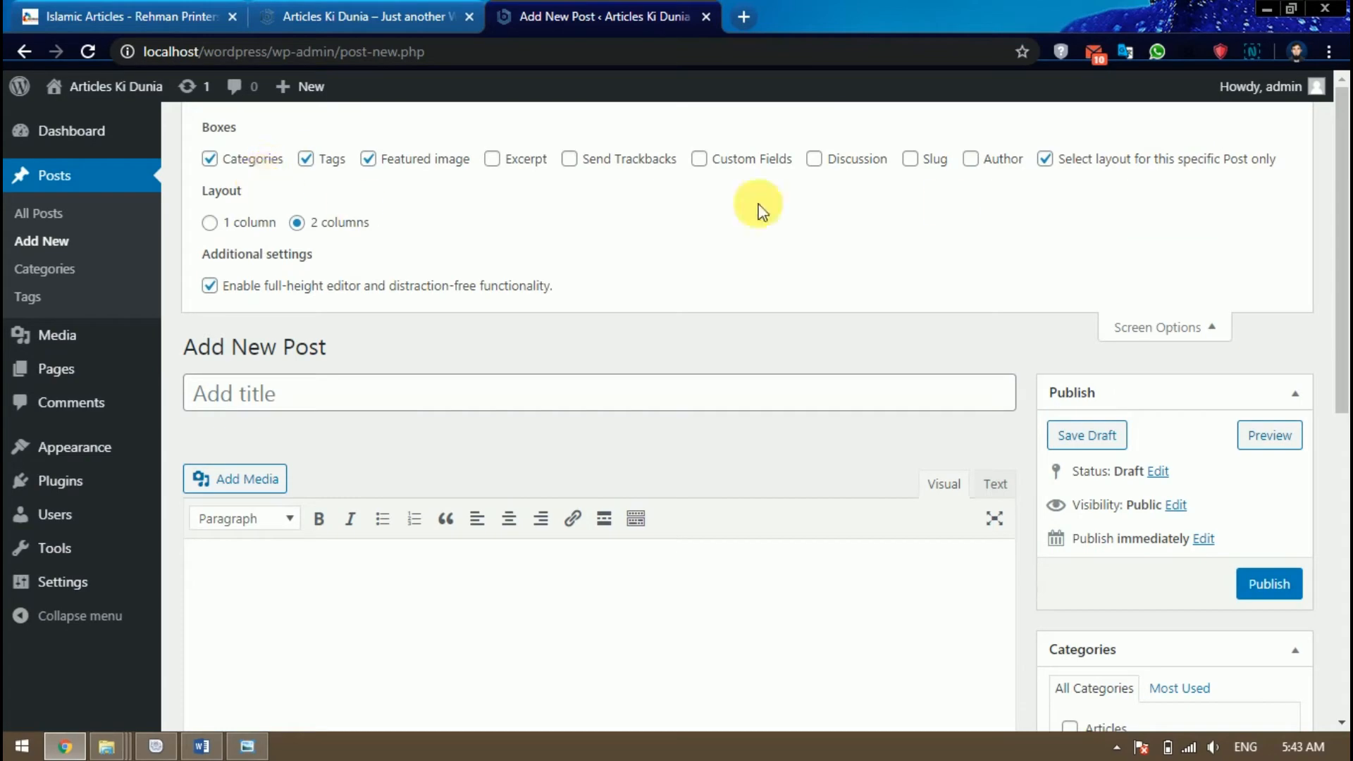
click(1048, 162)
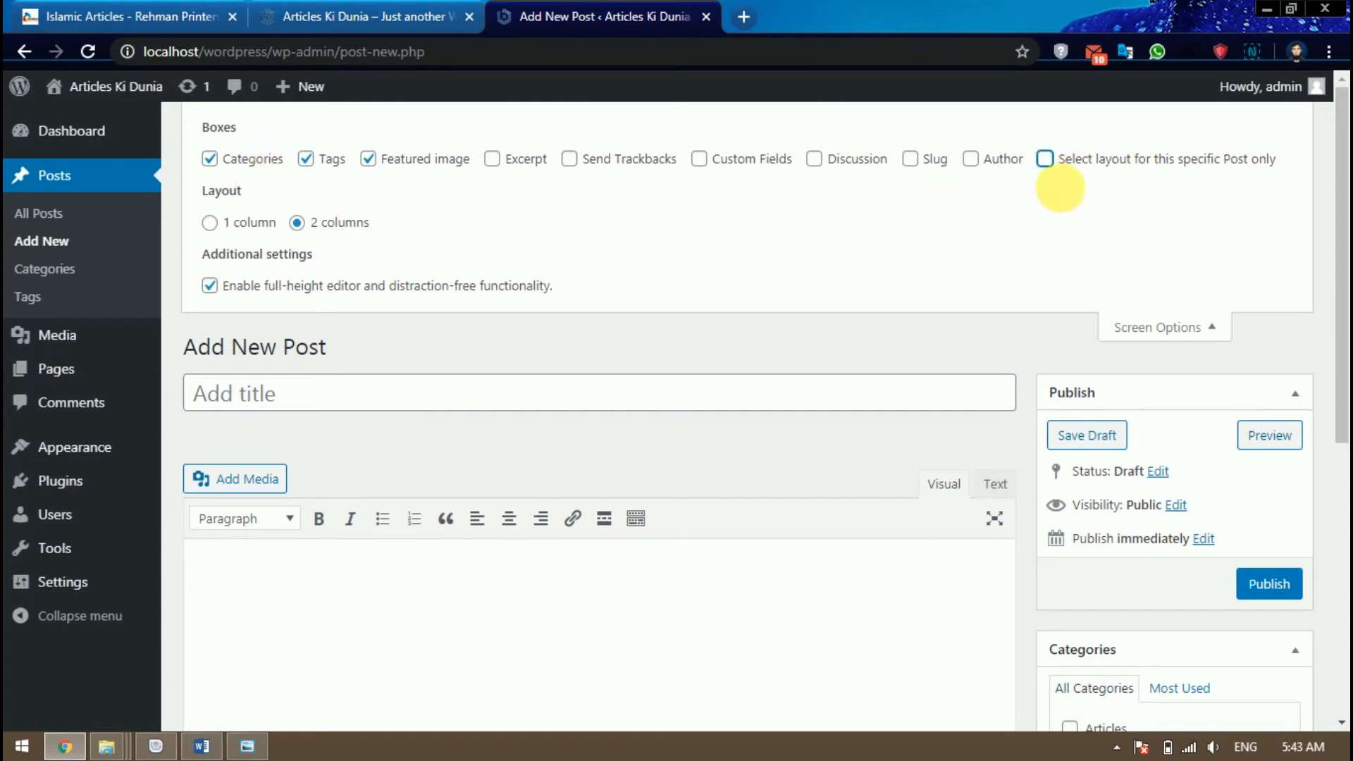
click(1207, 328)
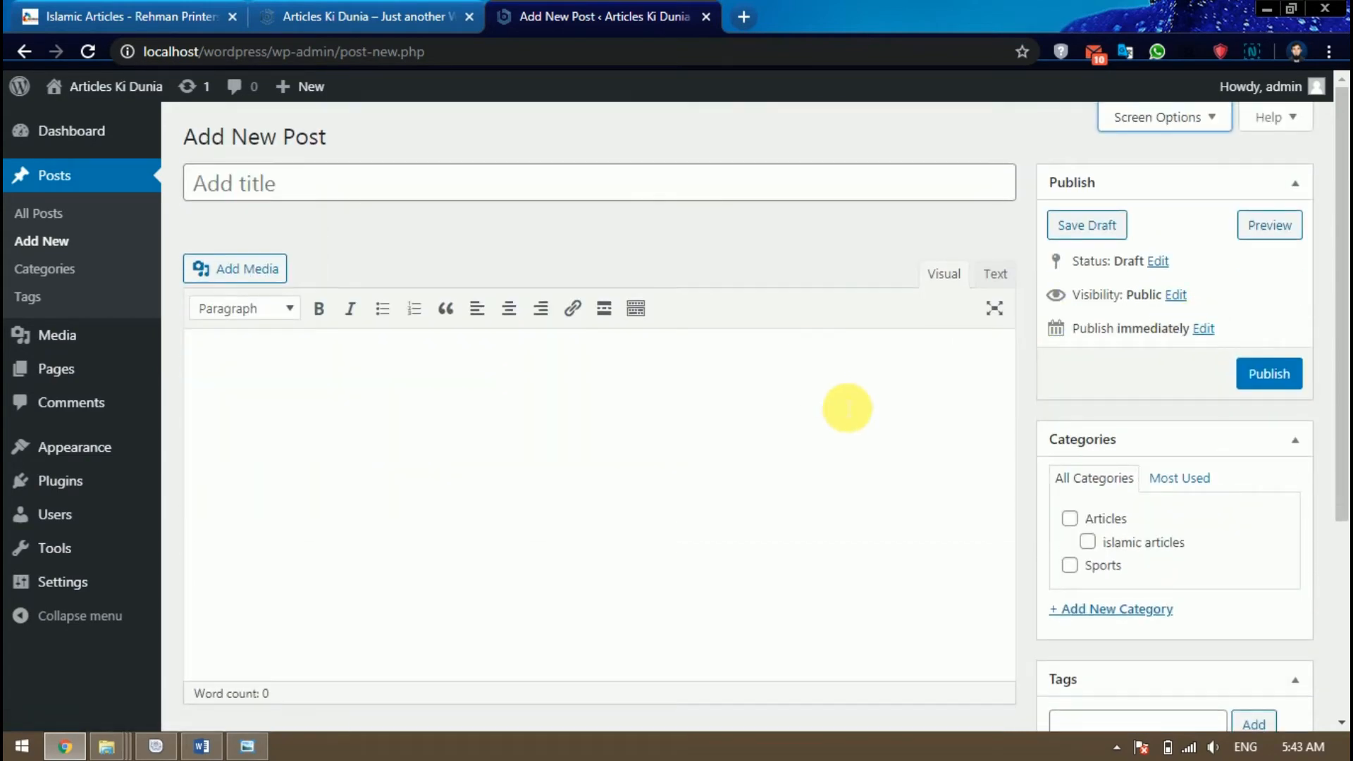
scroll(848, 407, down, 4)
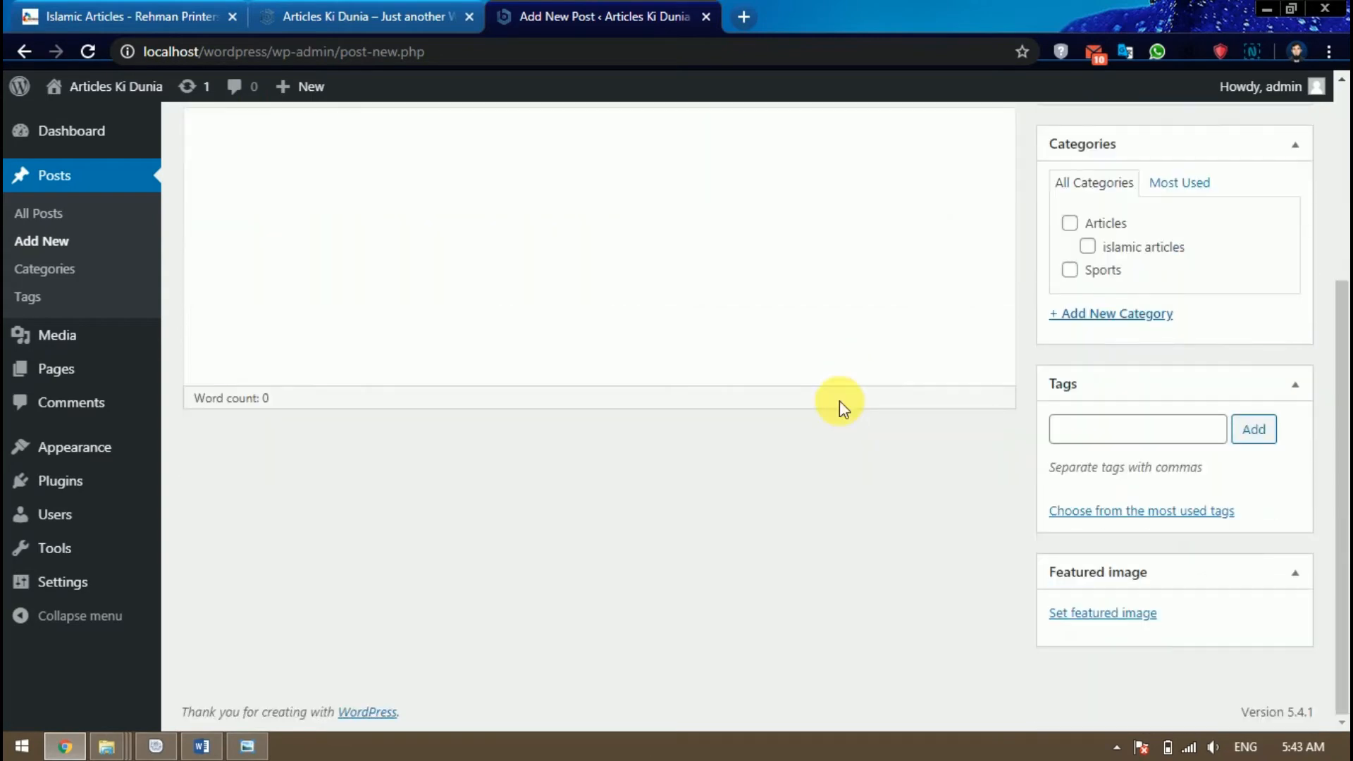
scroll(839, 402, up, 4)
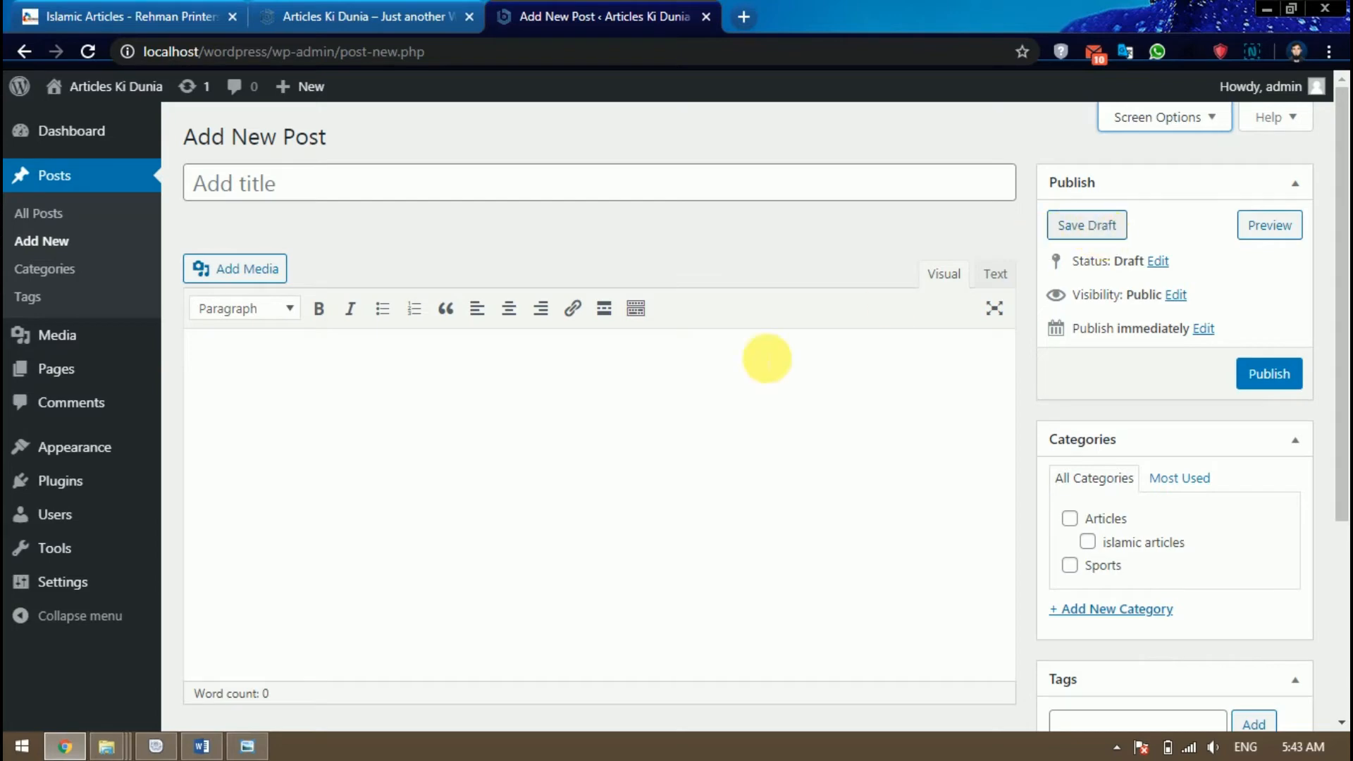
Examine the new post's content area and its Publish, Categories, Tags and Featured image boxes, focusing on the tag entry field.
click(682, 404)
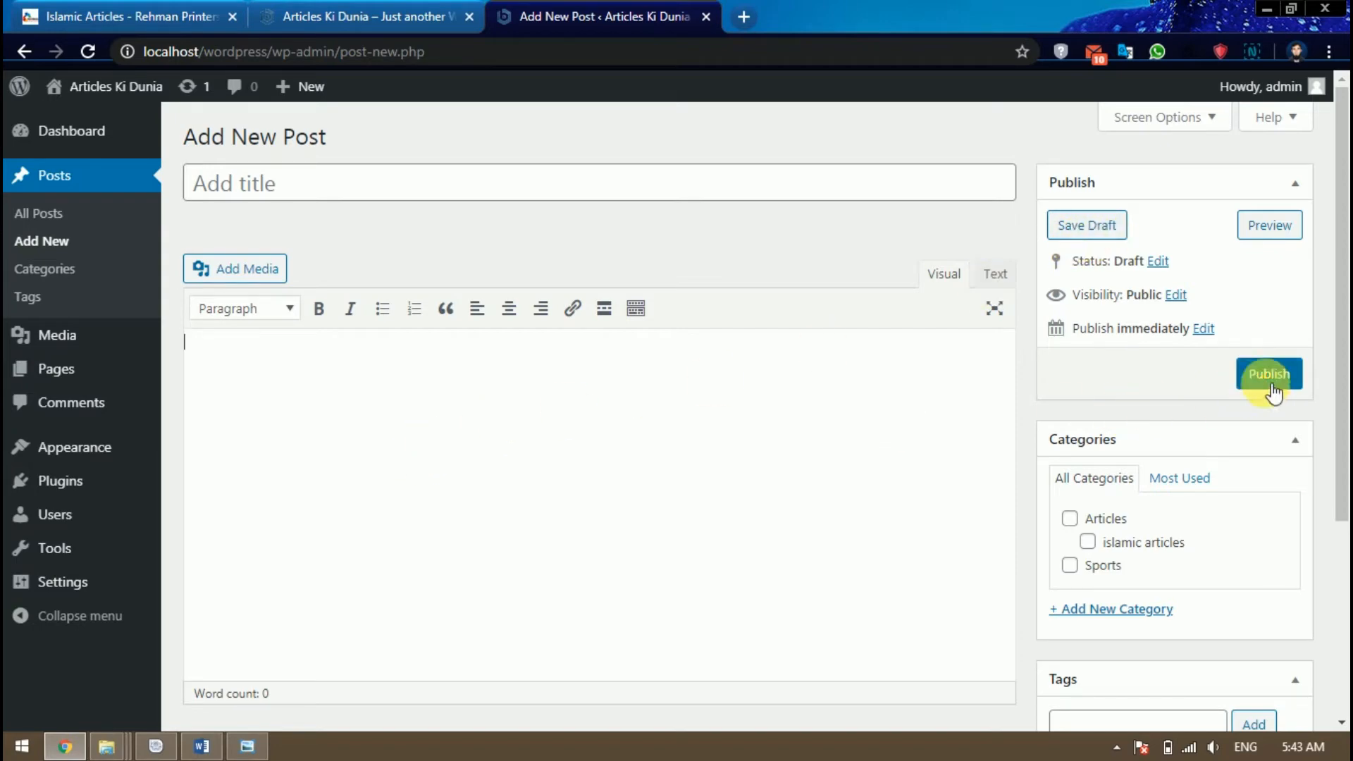
scroll(783, 412, down, 3)
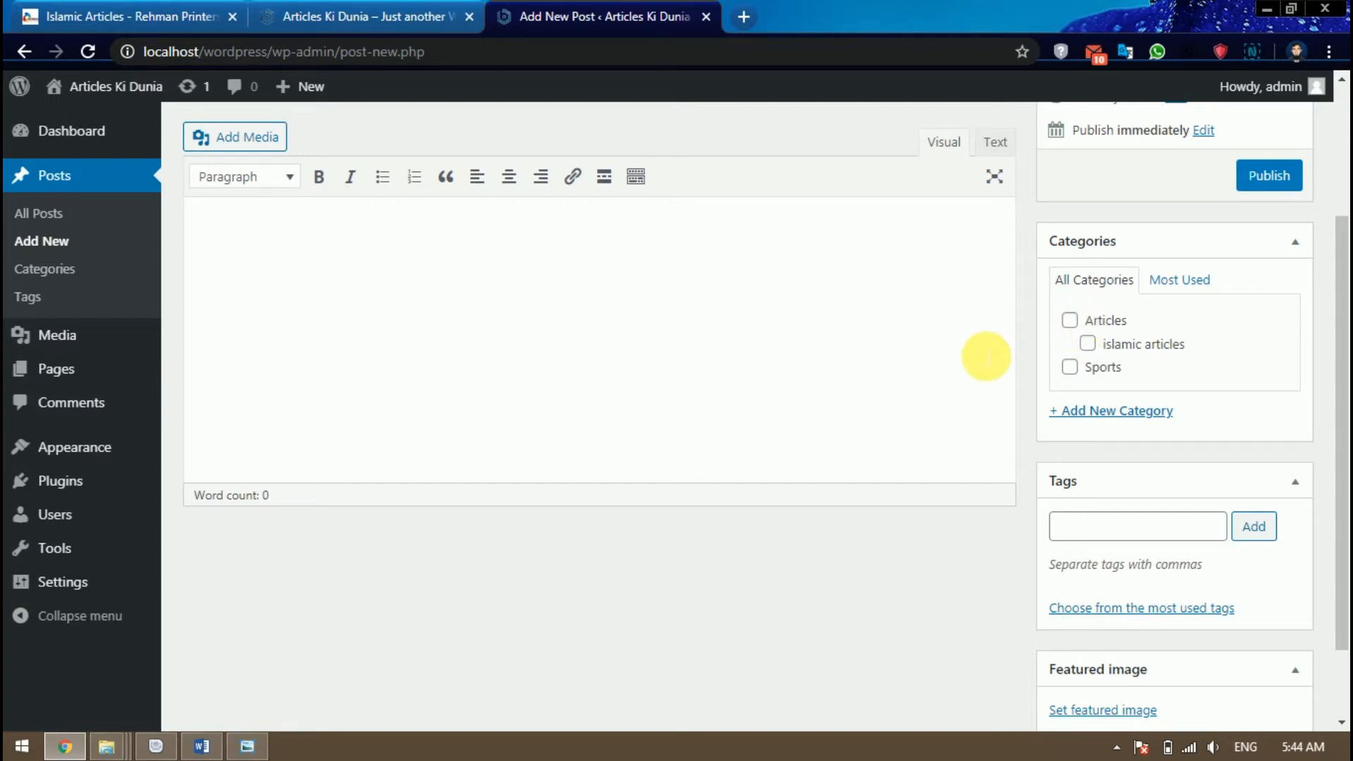
scroll(987, 357, down, 2)
click(1132, 426)
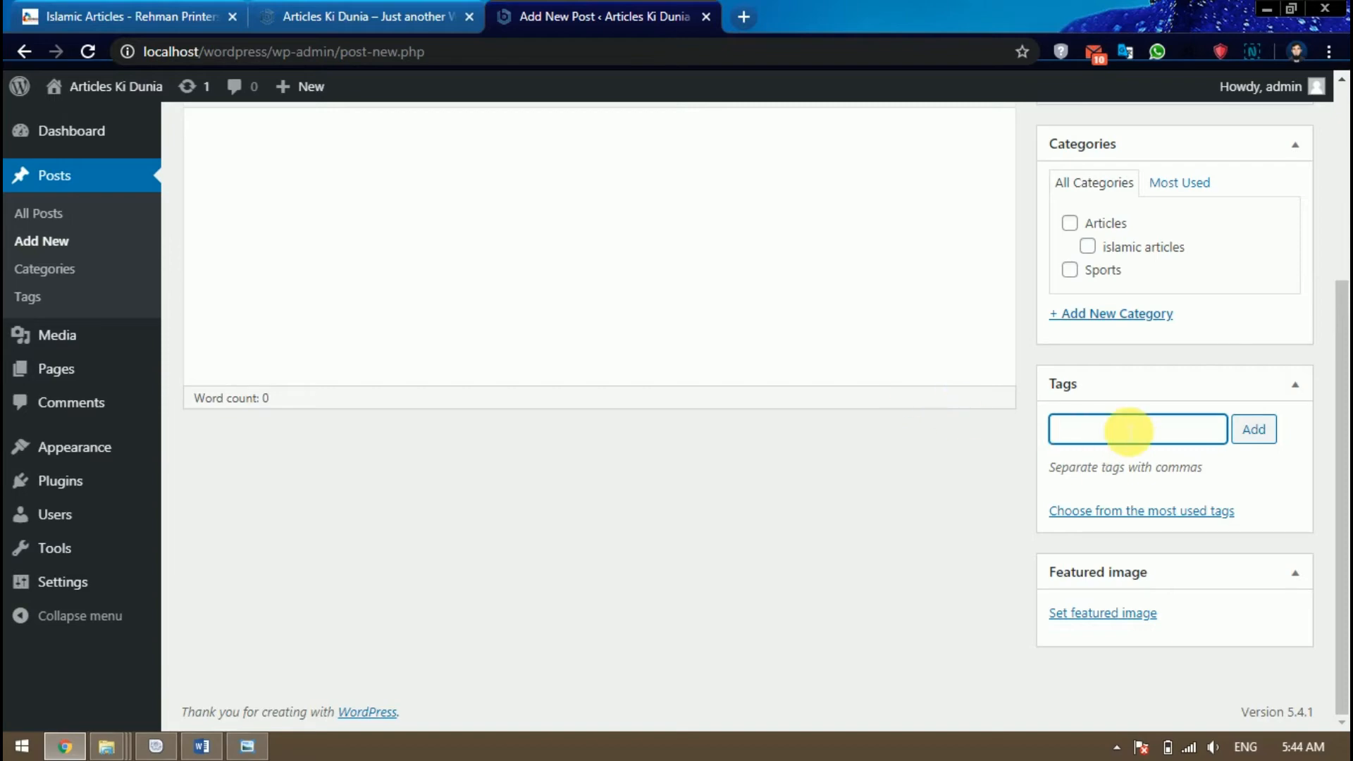
scroll(955, 437, up, 4)
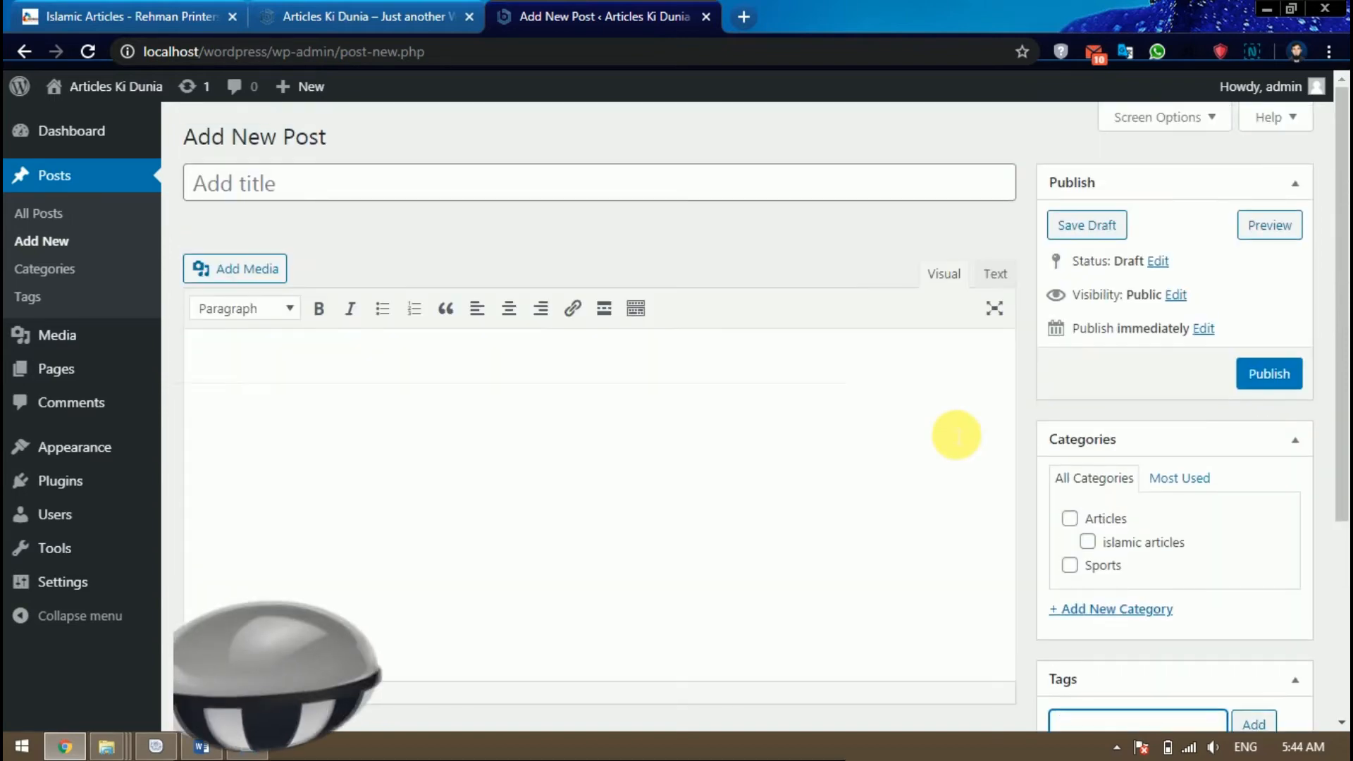
scroll(952, 434, down, 4)
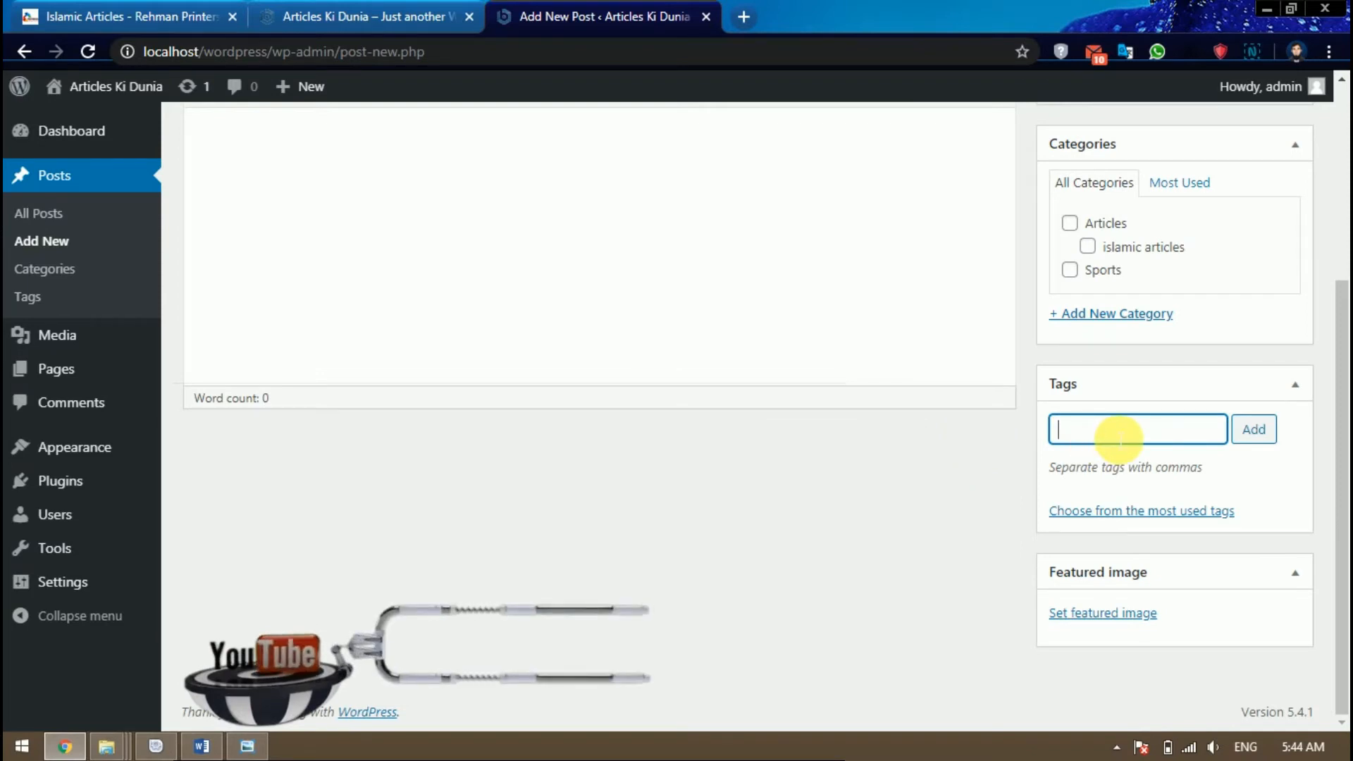
scroll(1118, 436, up, 4)
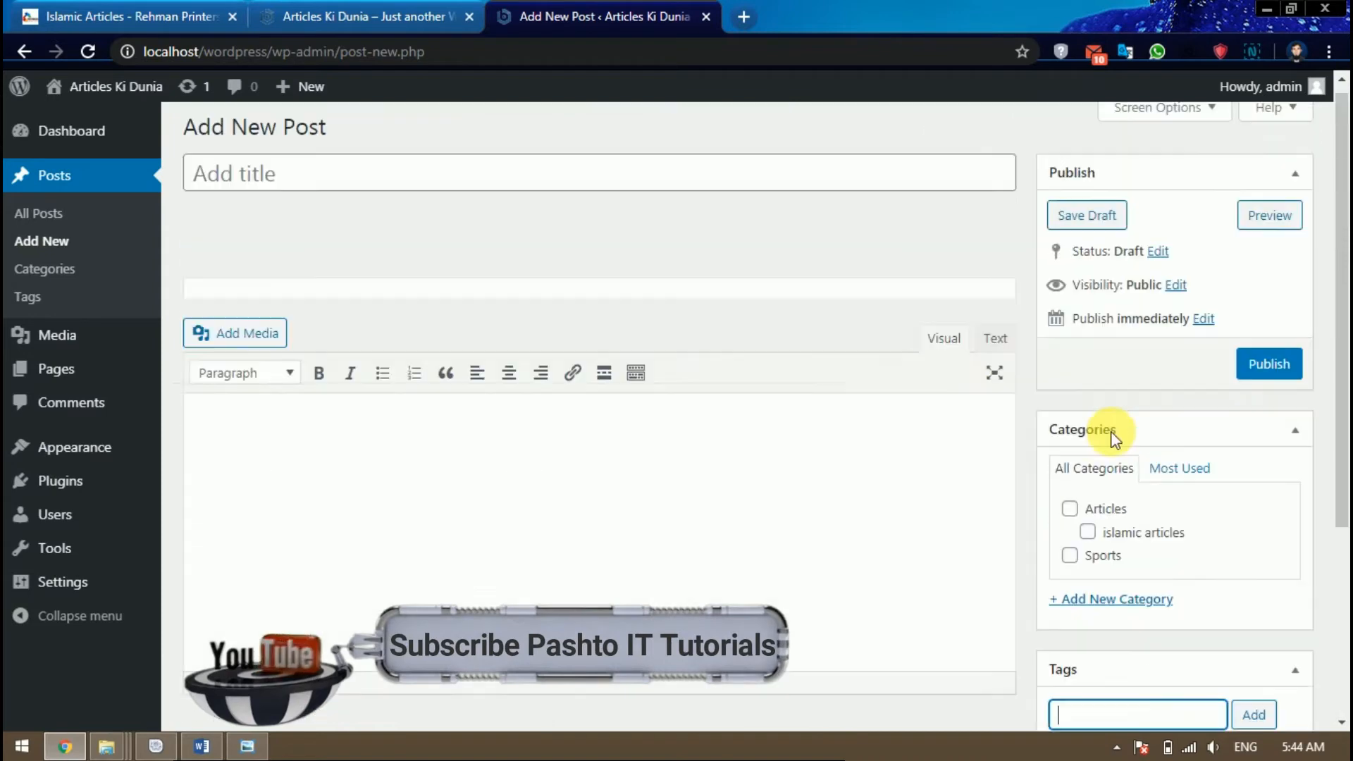
scroll(799, 441, down, 4)
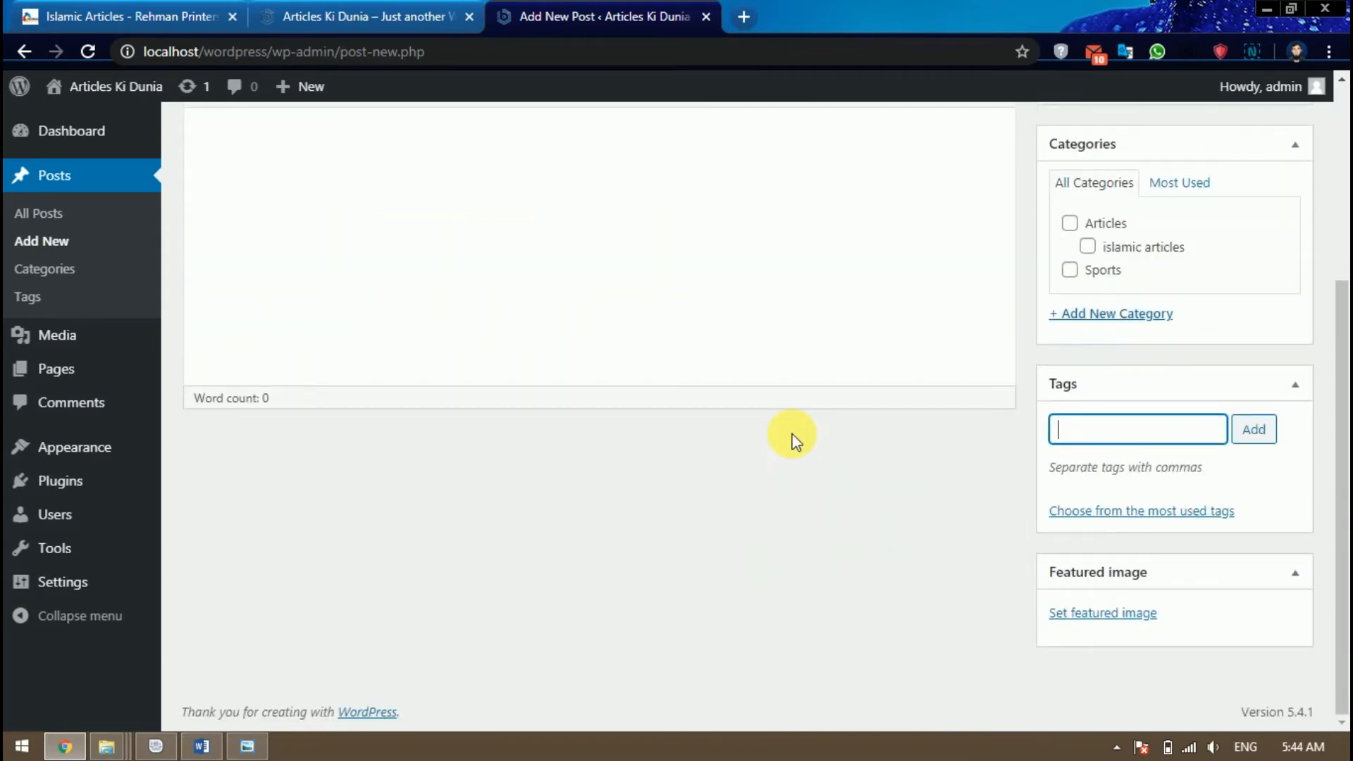
click(1118, 431)
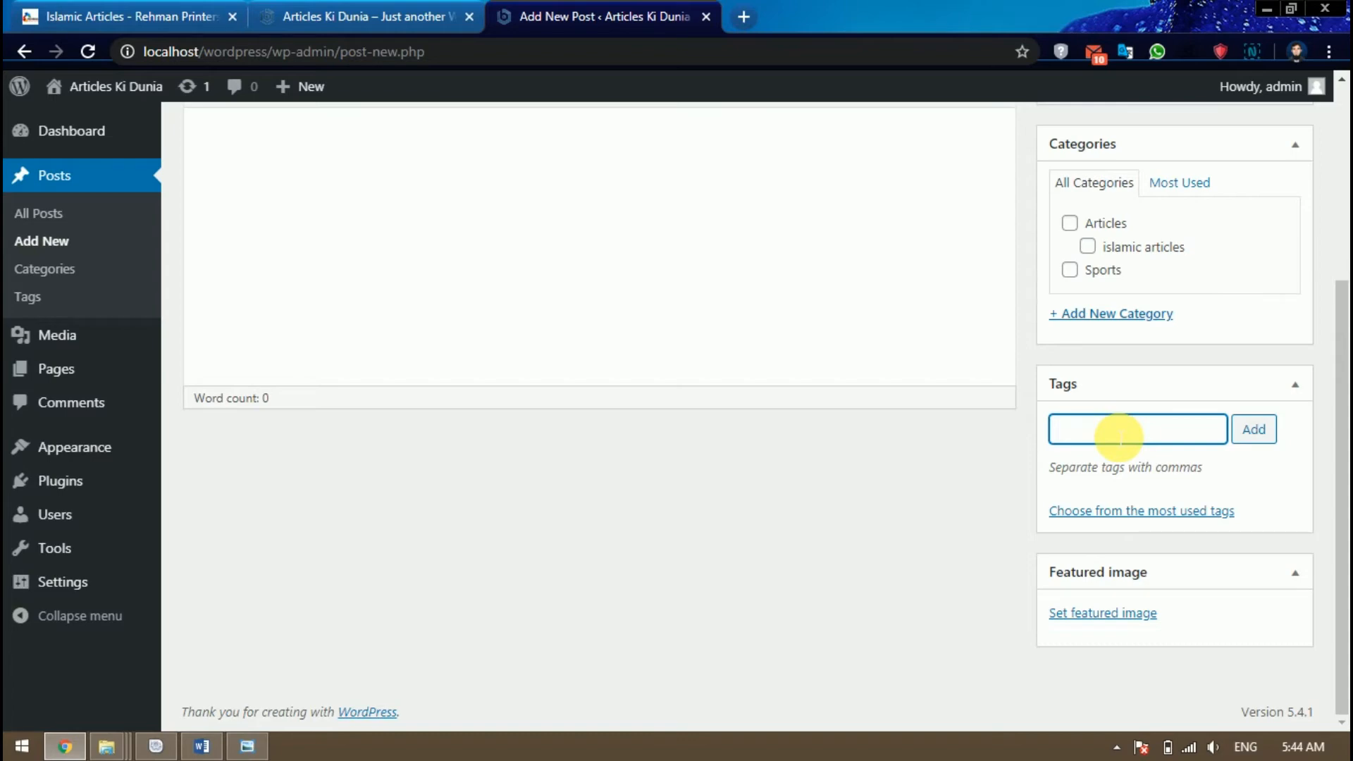
Switch to the Word document "Fahashi awar behayayi ka sailab.docx", highlight its title line, and return to the post's tag entry field in Chrome.
click(247, 745)
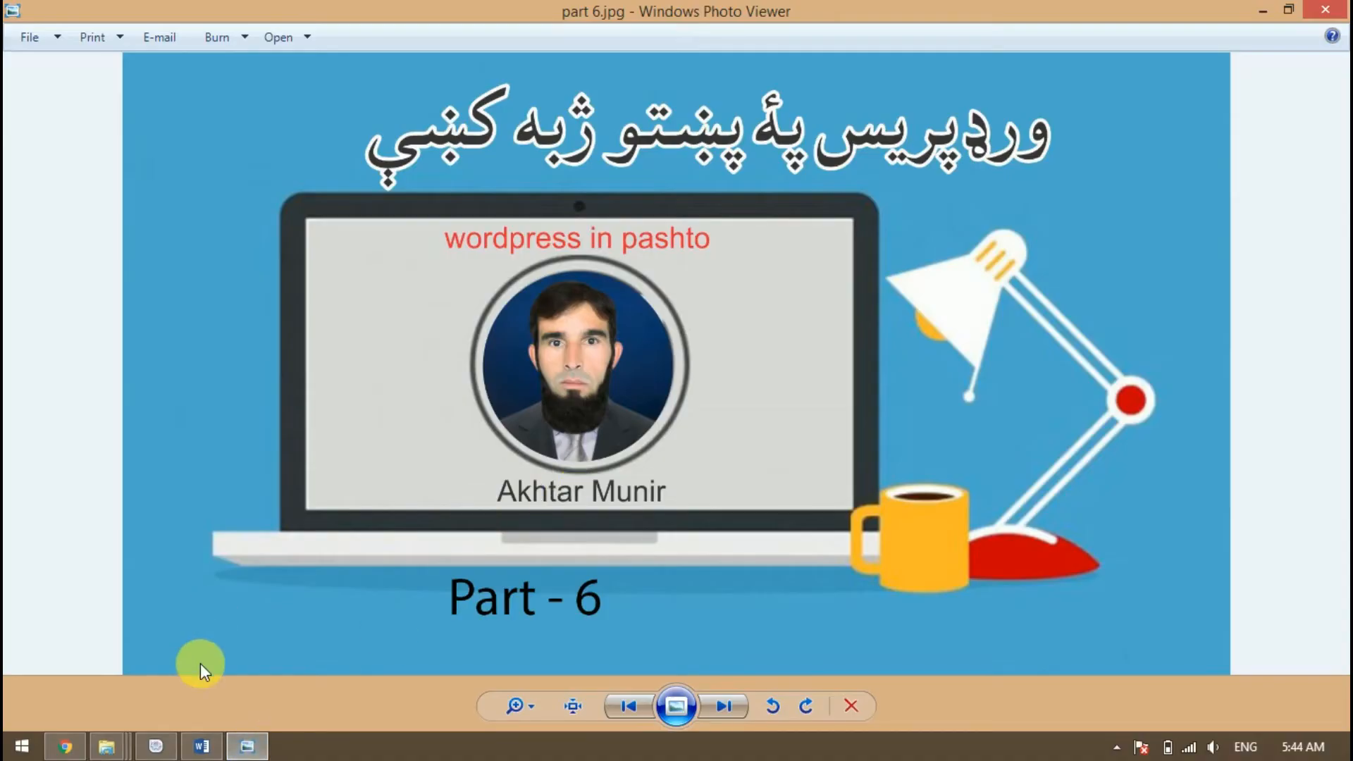
click(201, 745)
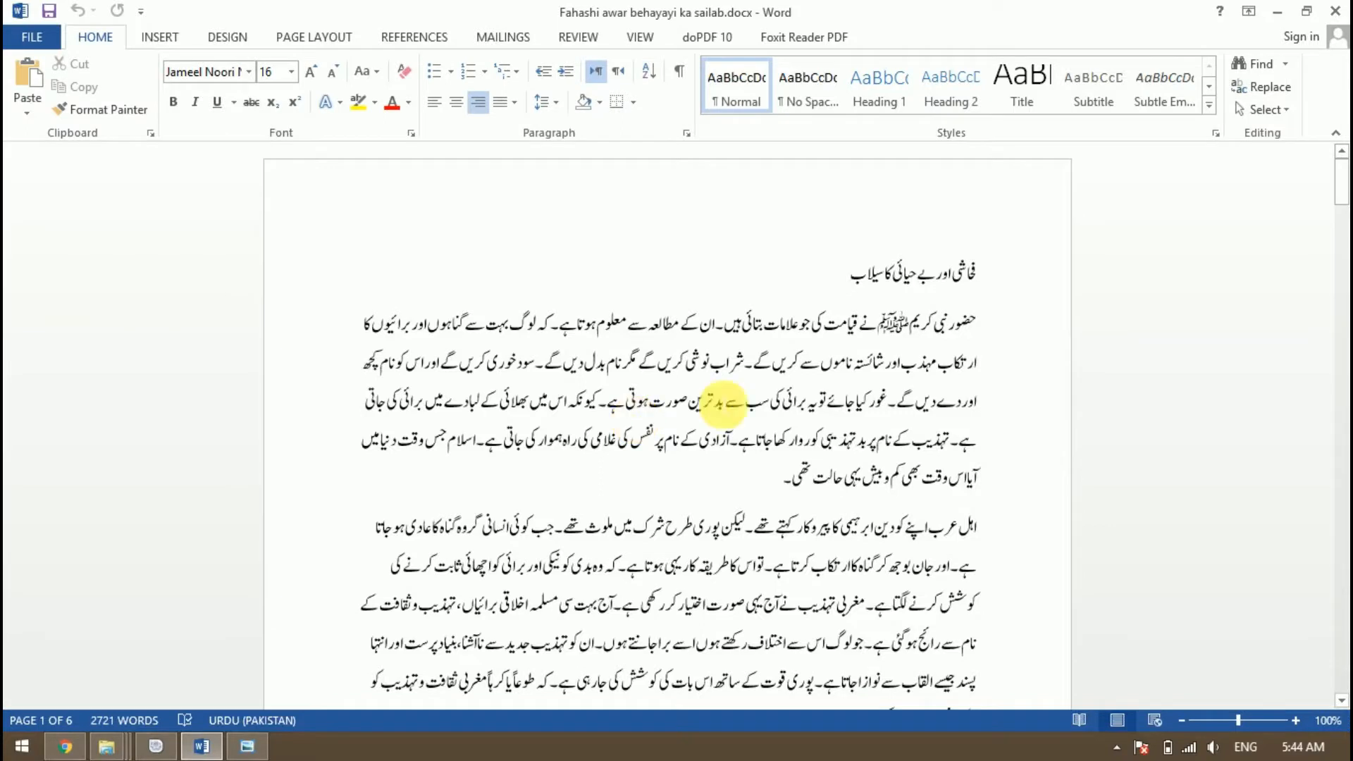
drag(854, 281, 944, 273)
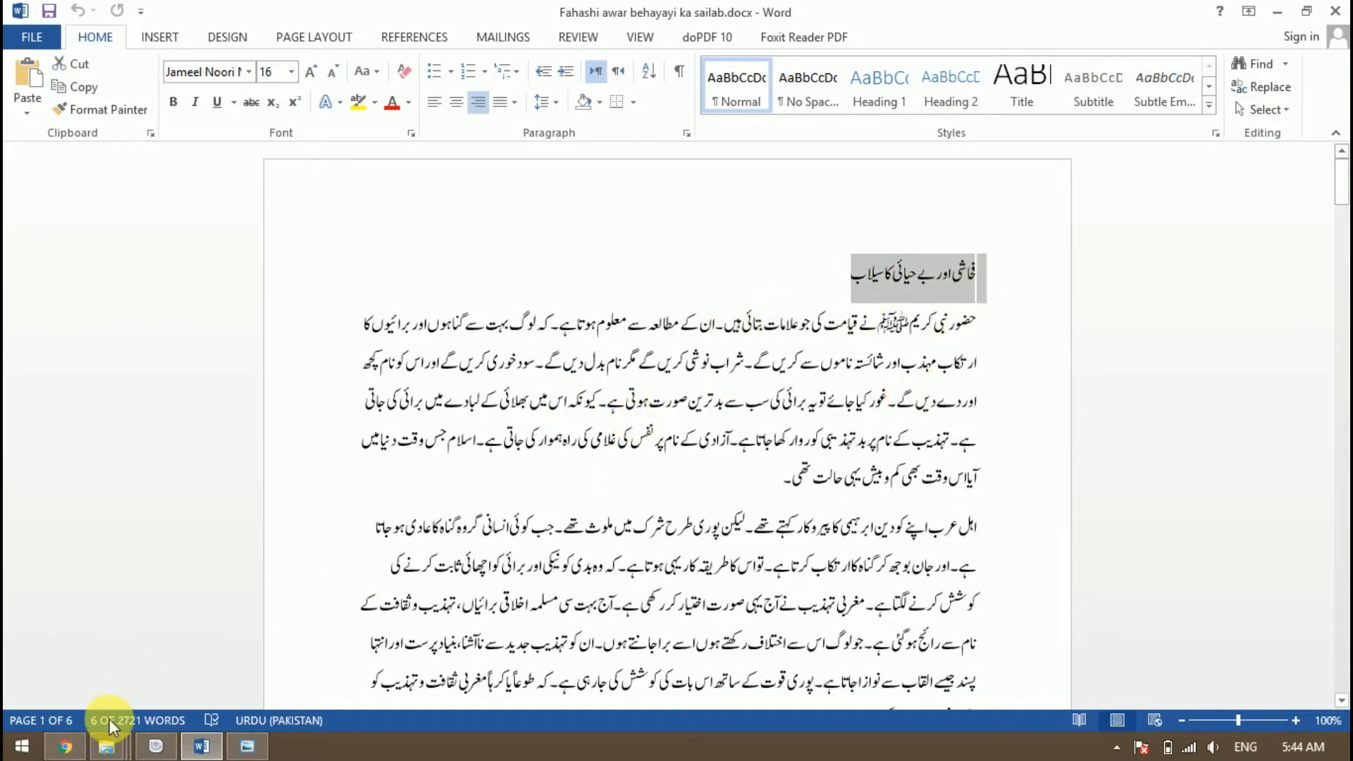
click(66, 744)
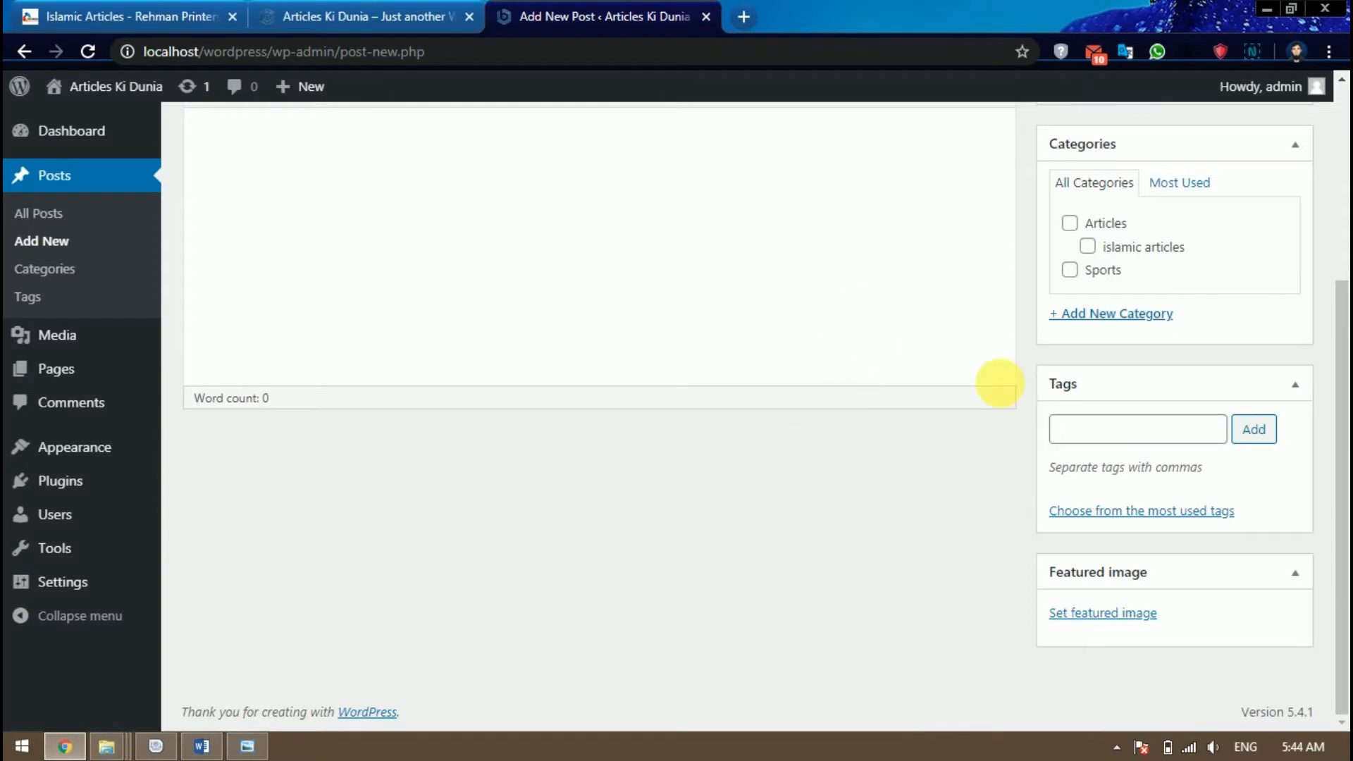
click(1130, 428)
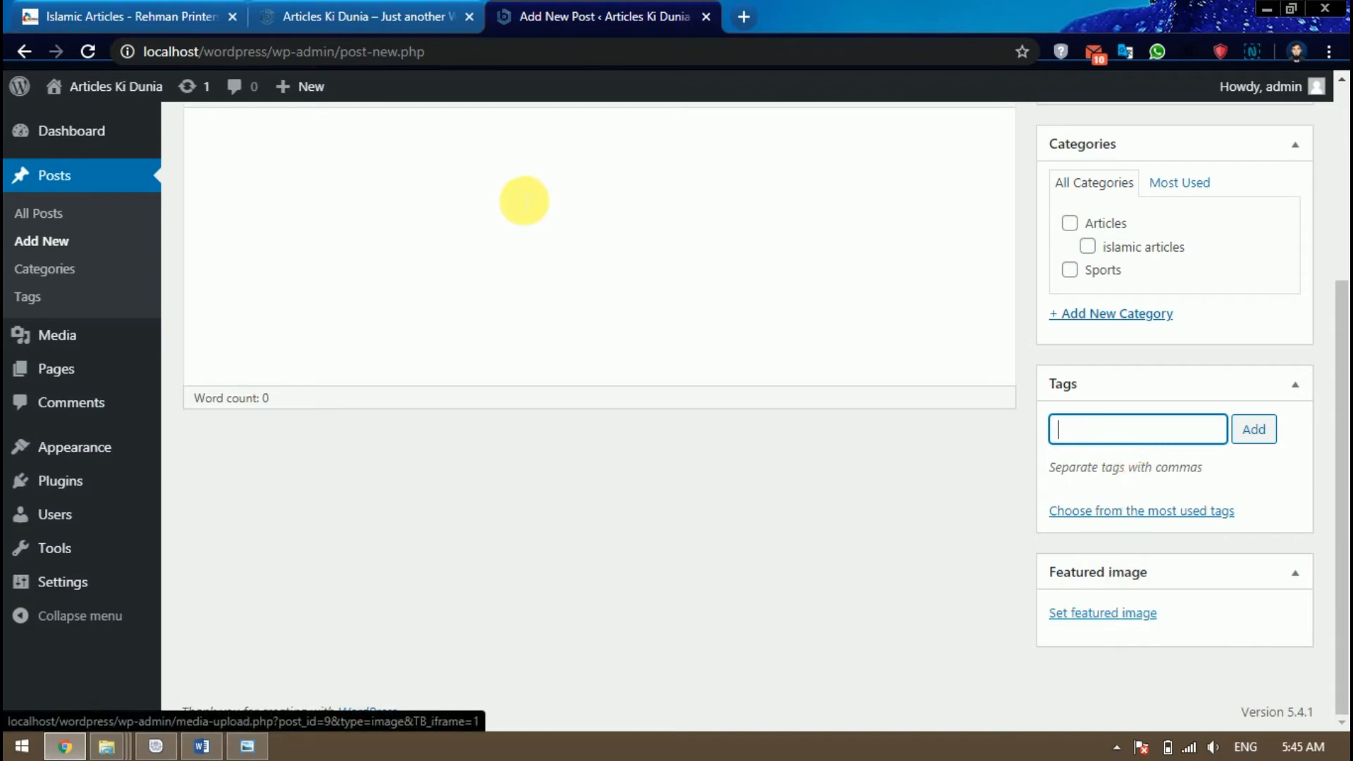
Look over the Islamic Articles page on rehmanprinters.pk and return to the new post.
click(107, 14)
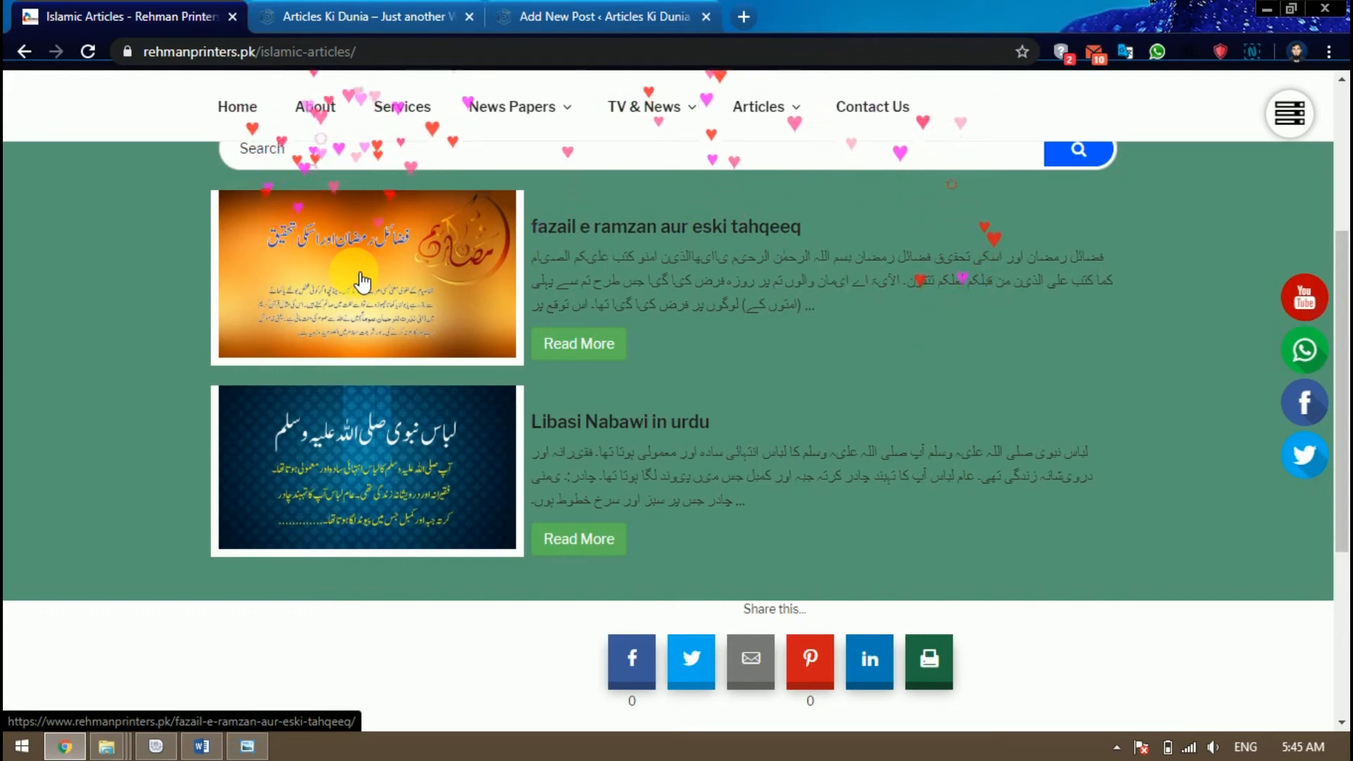
click(546, 18)
scroll(626, 558, up, 4)
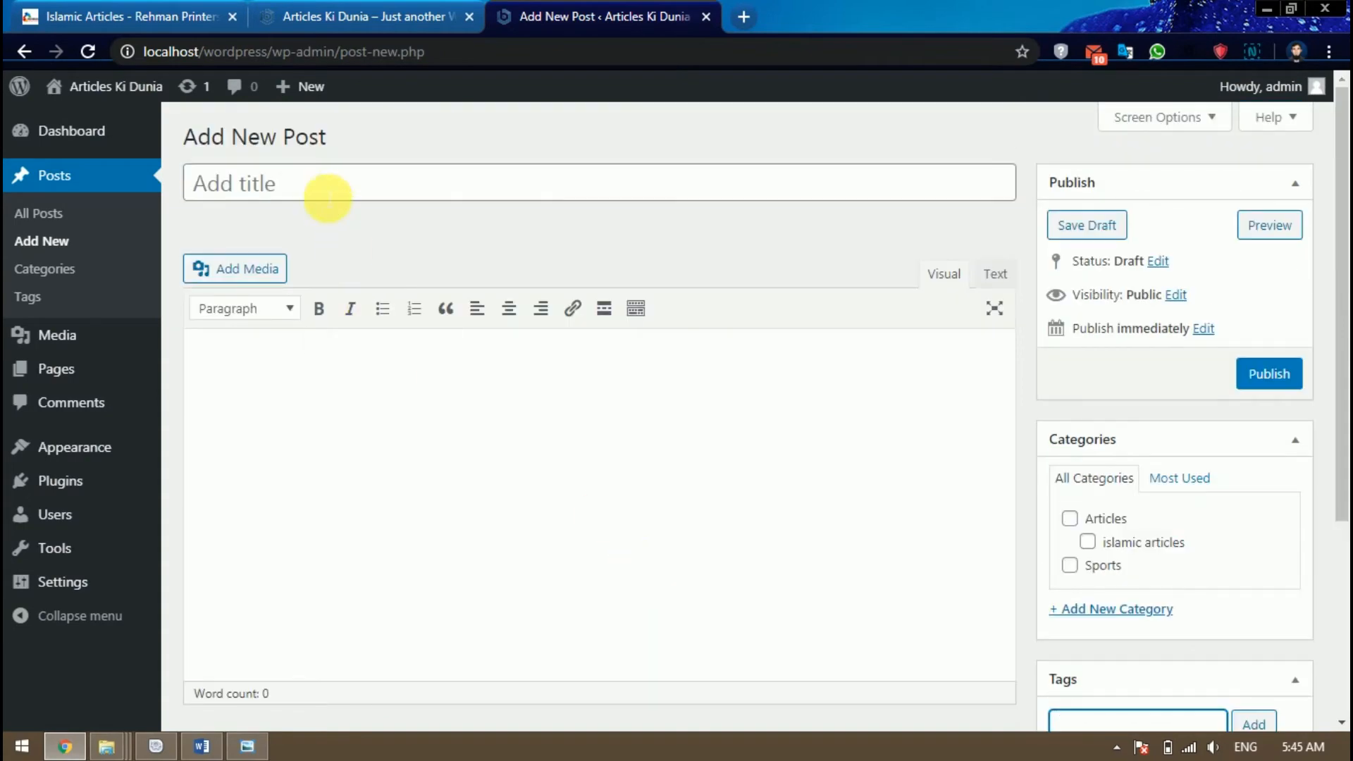
click(321, 190)
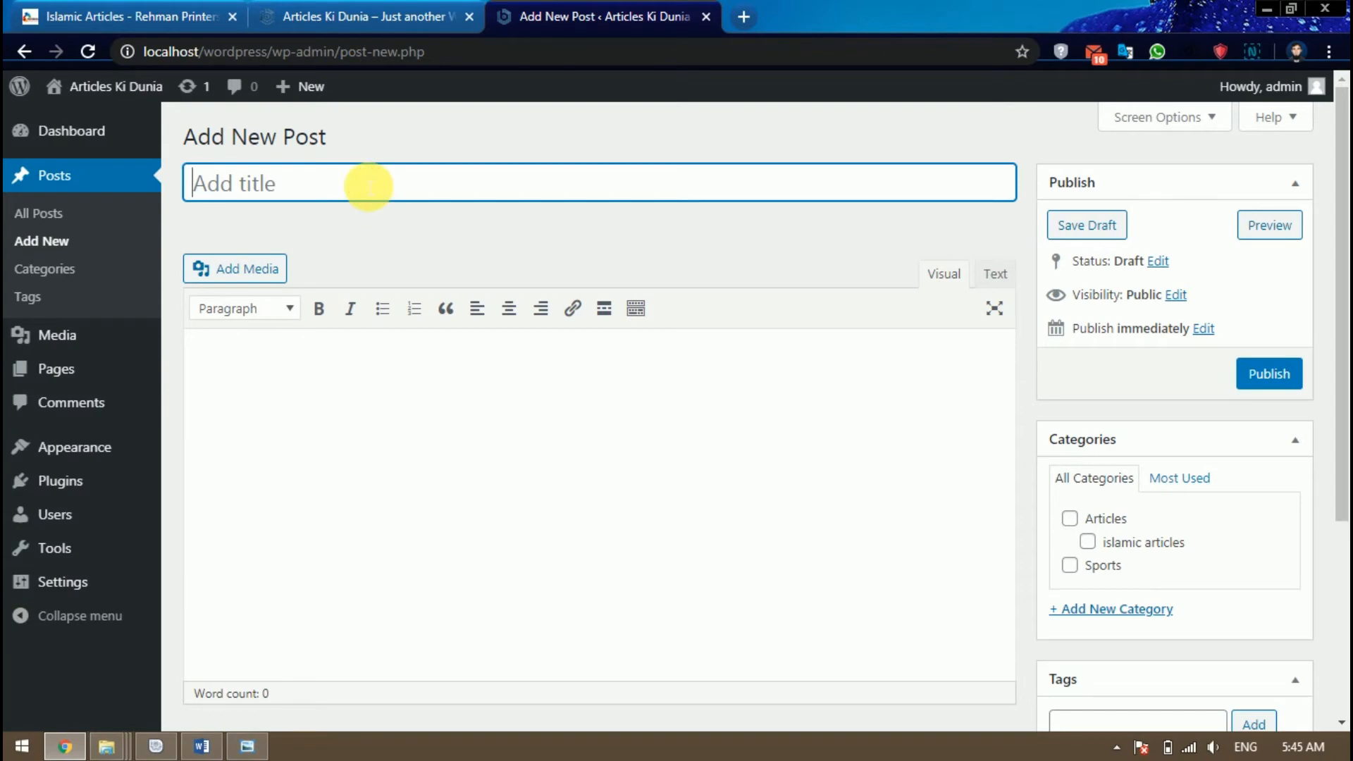
click(202, 746)
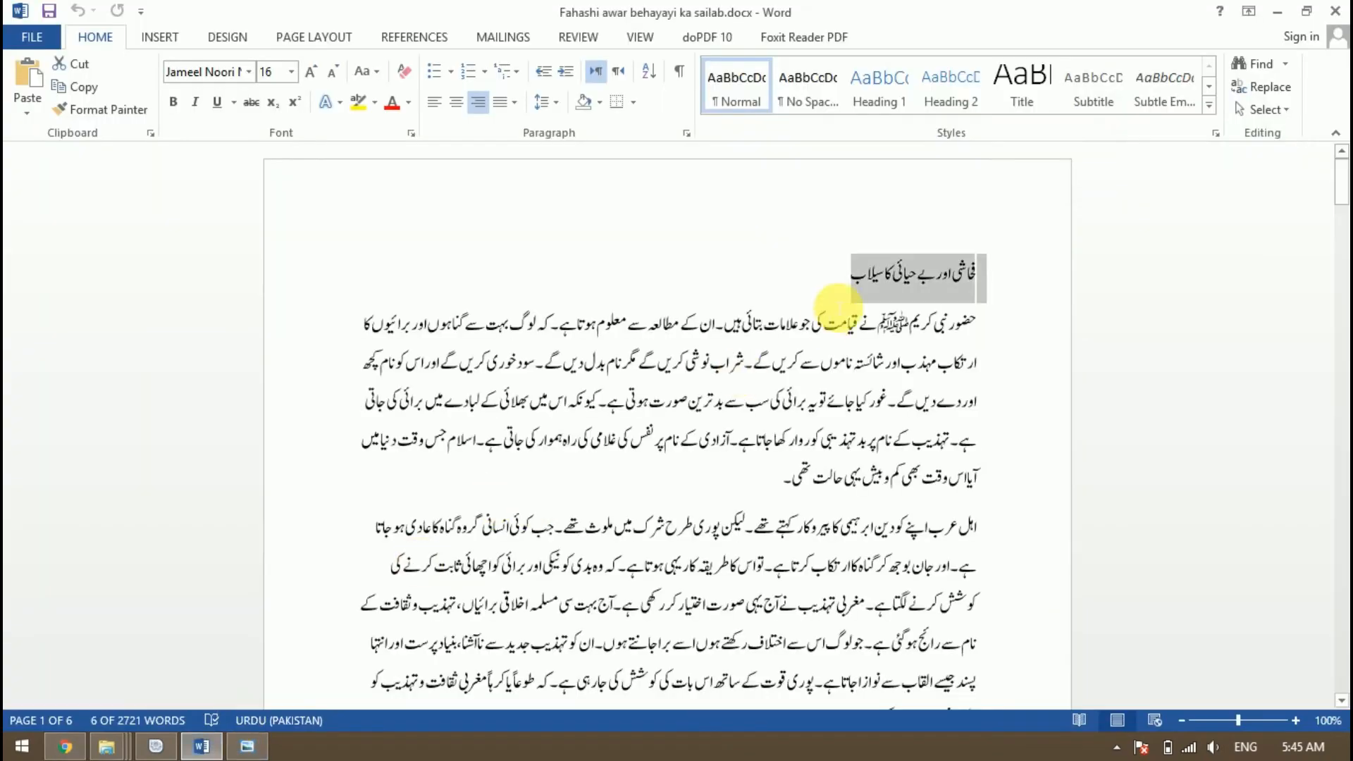
click(824, 275)
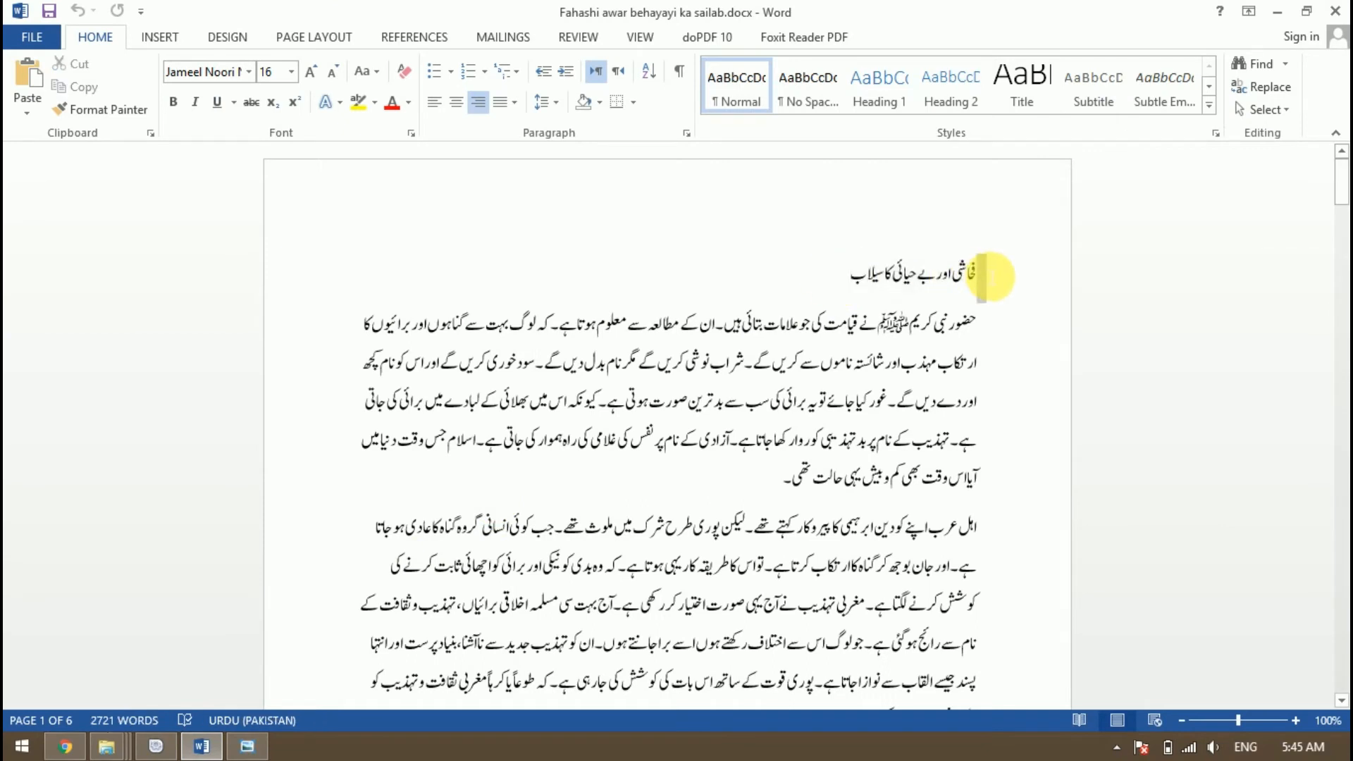
click(991, 276)
key(ctrl+c)
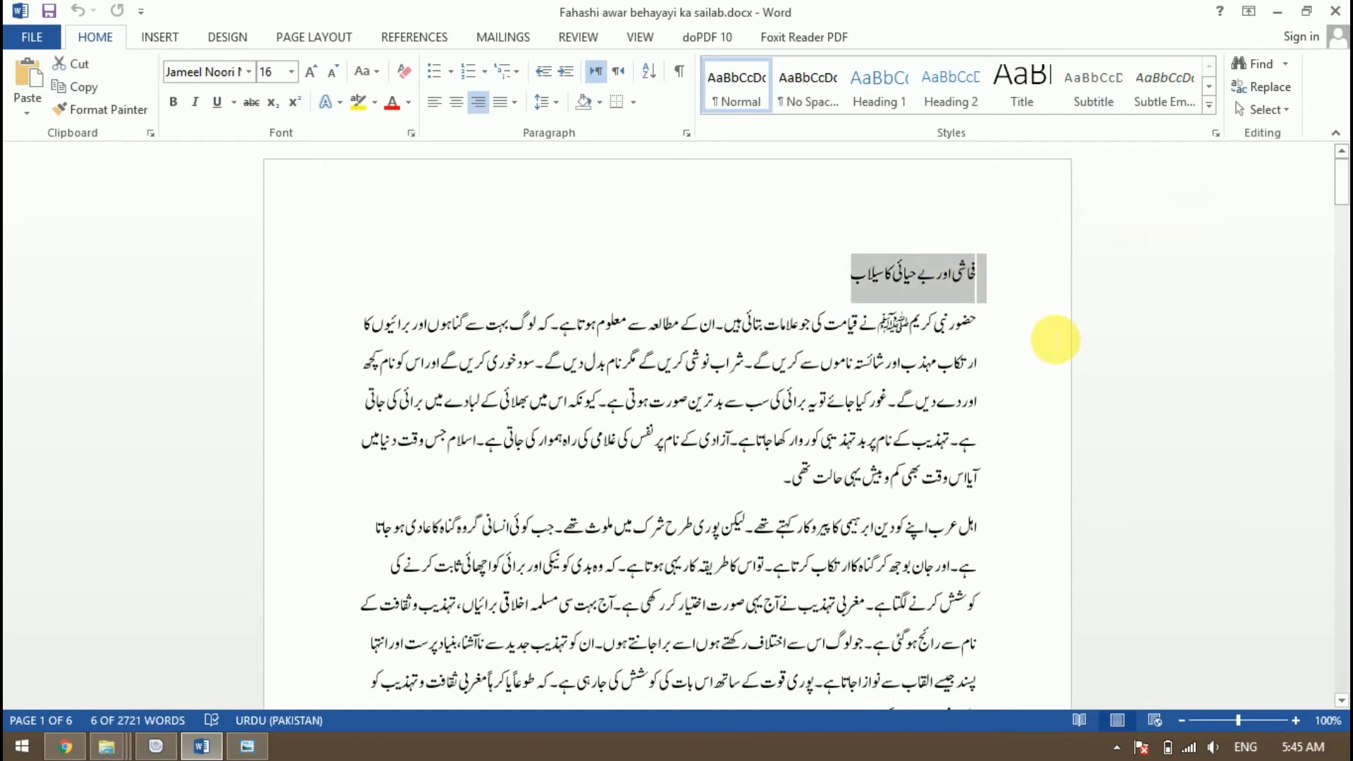
click(67, 745)
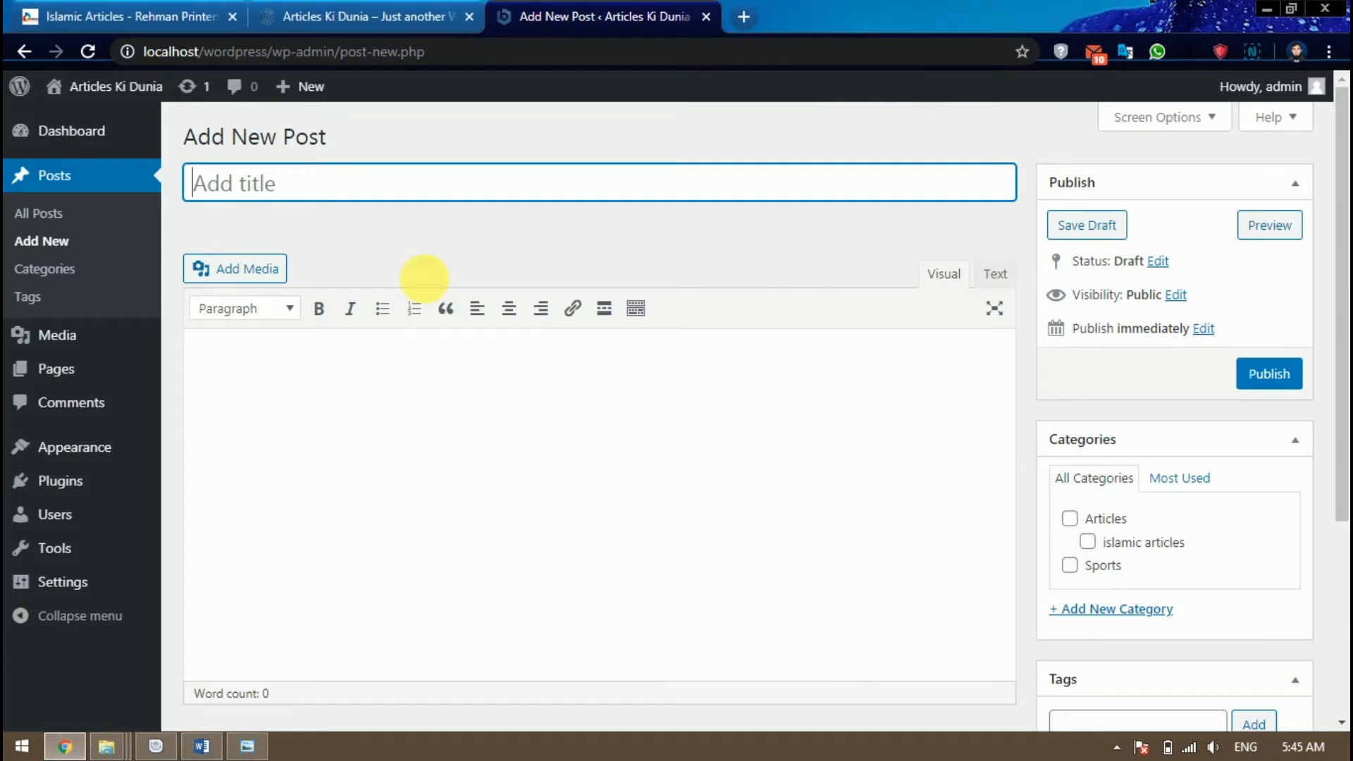
click(376, 191)
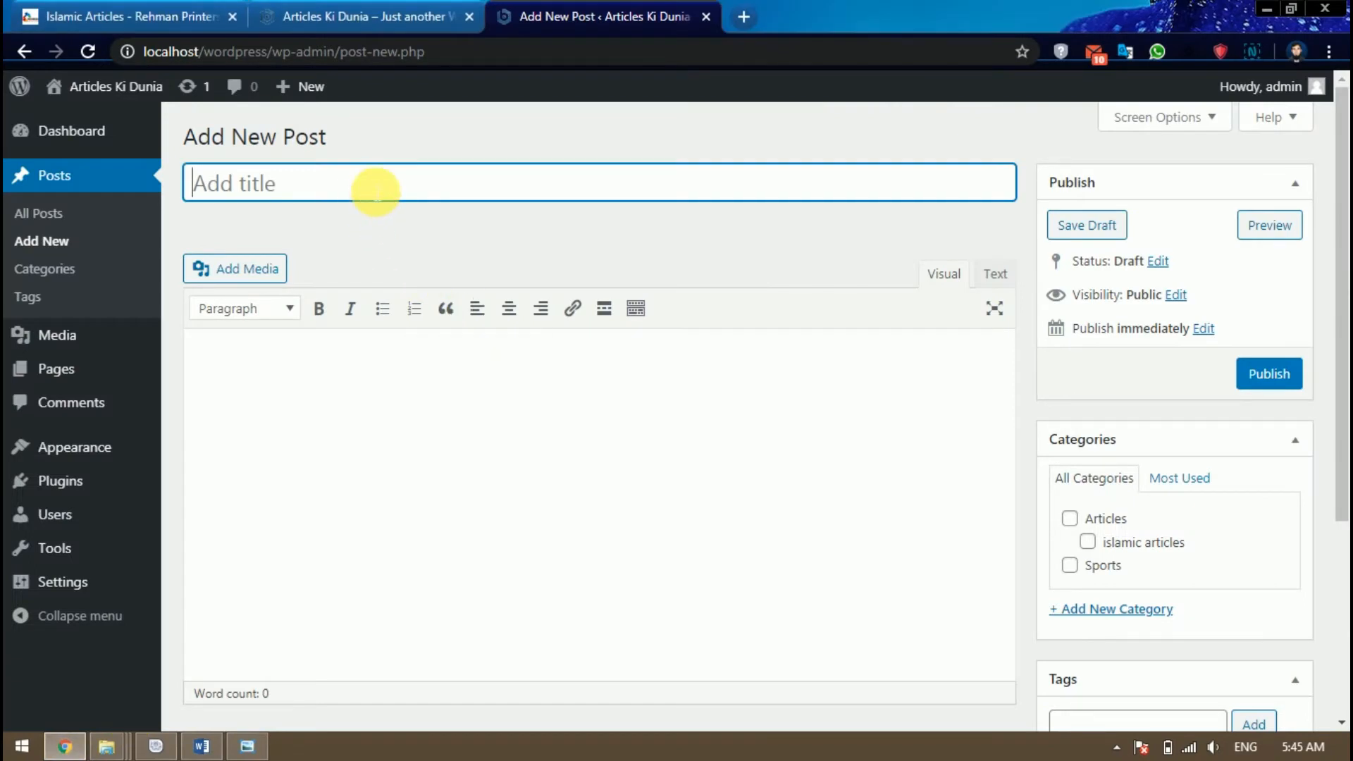
key(ctrl+v)
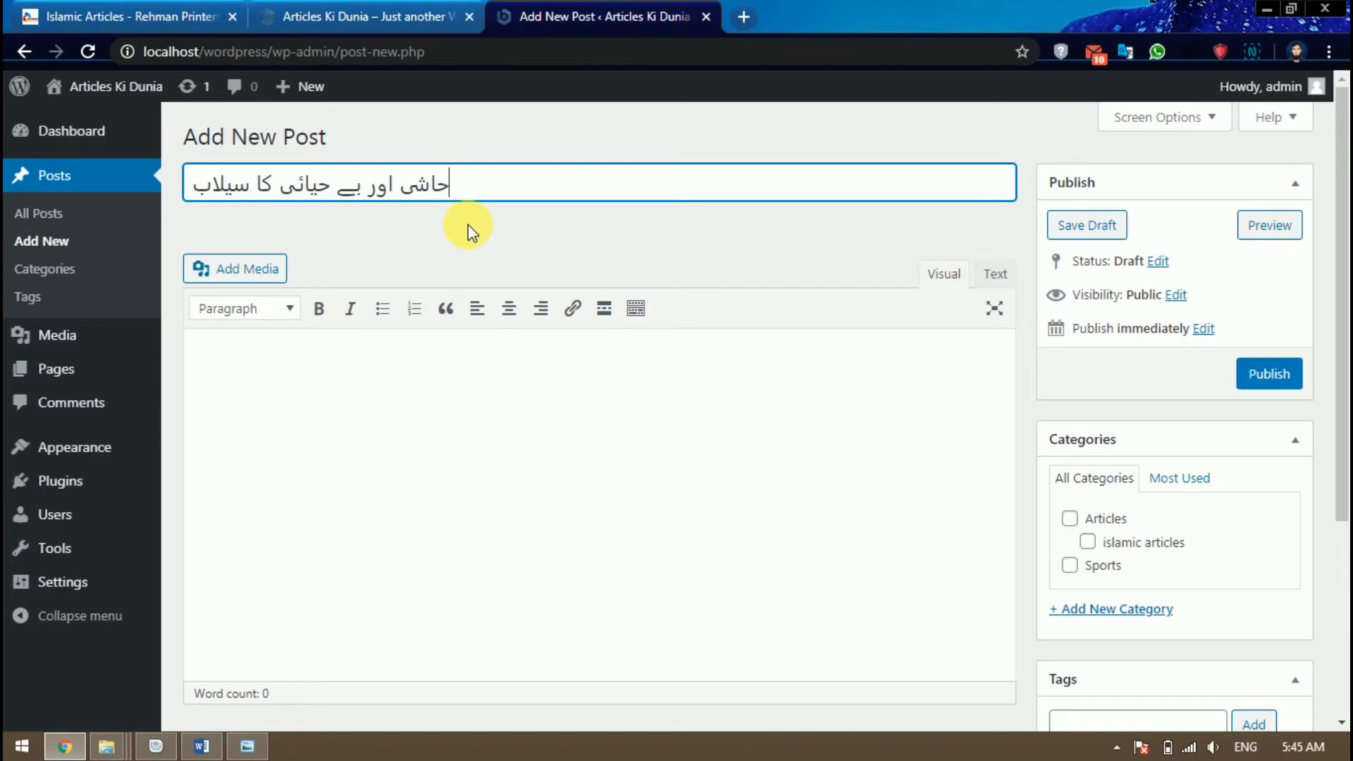
key(ctrl+a)
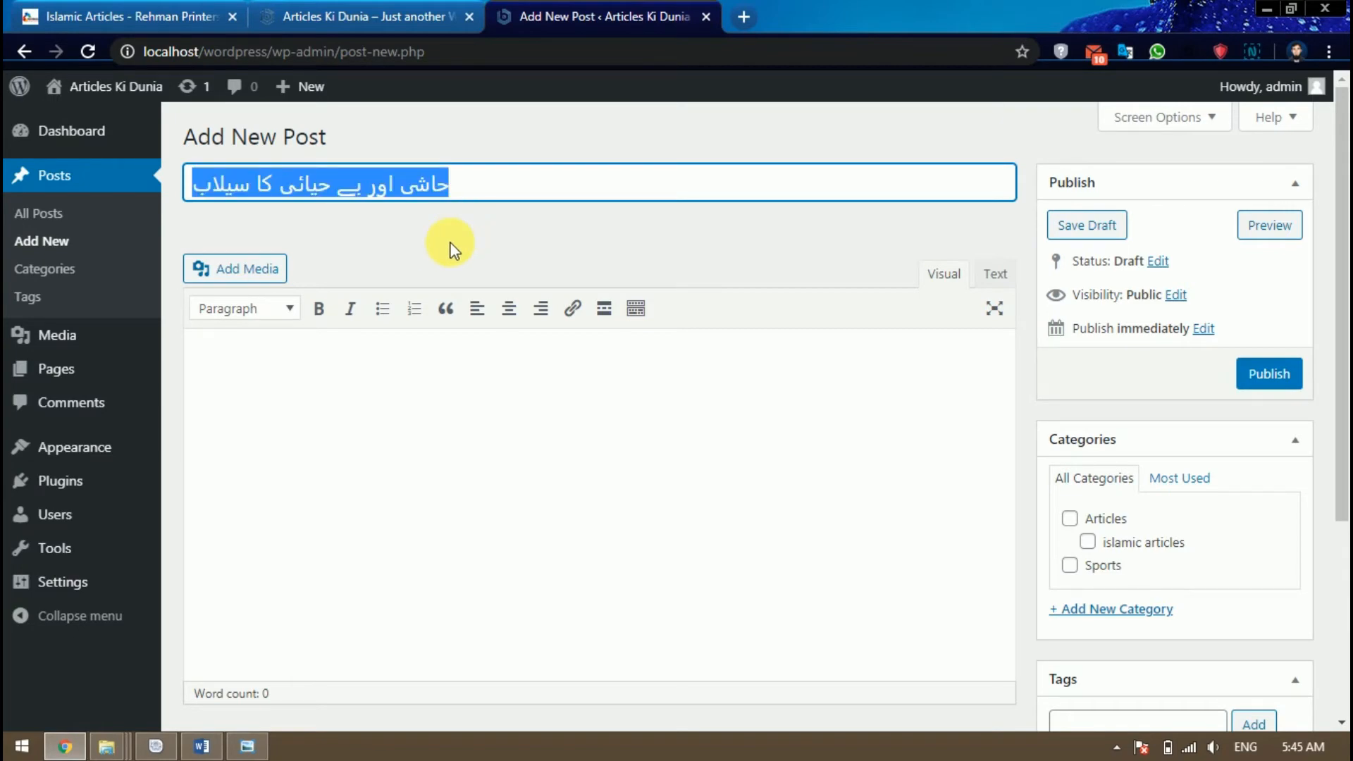
key(BackSpace)
Copy the full title line from the Word document and paste "فحاشی اور بے حیائی کا سیلاب" as the post title in Chrome.
click(201, 746)
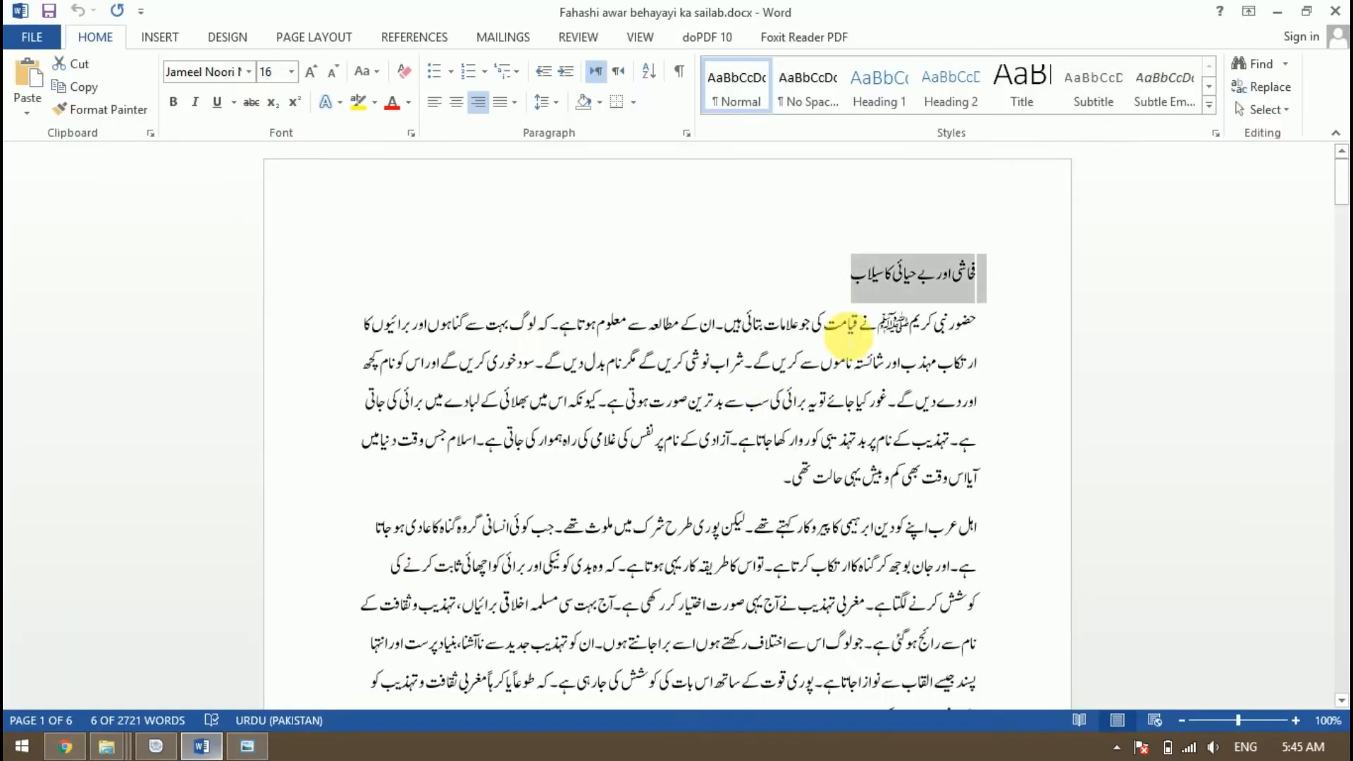
click(812, 282)
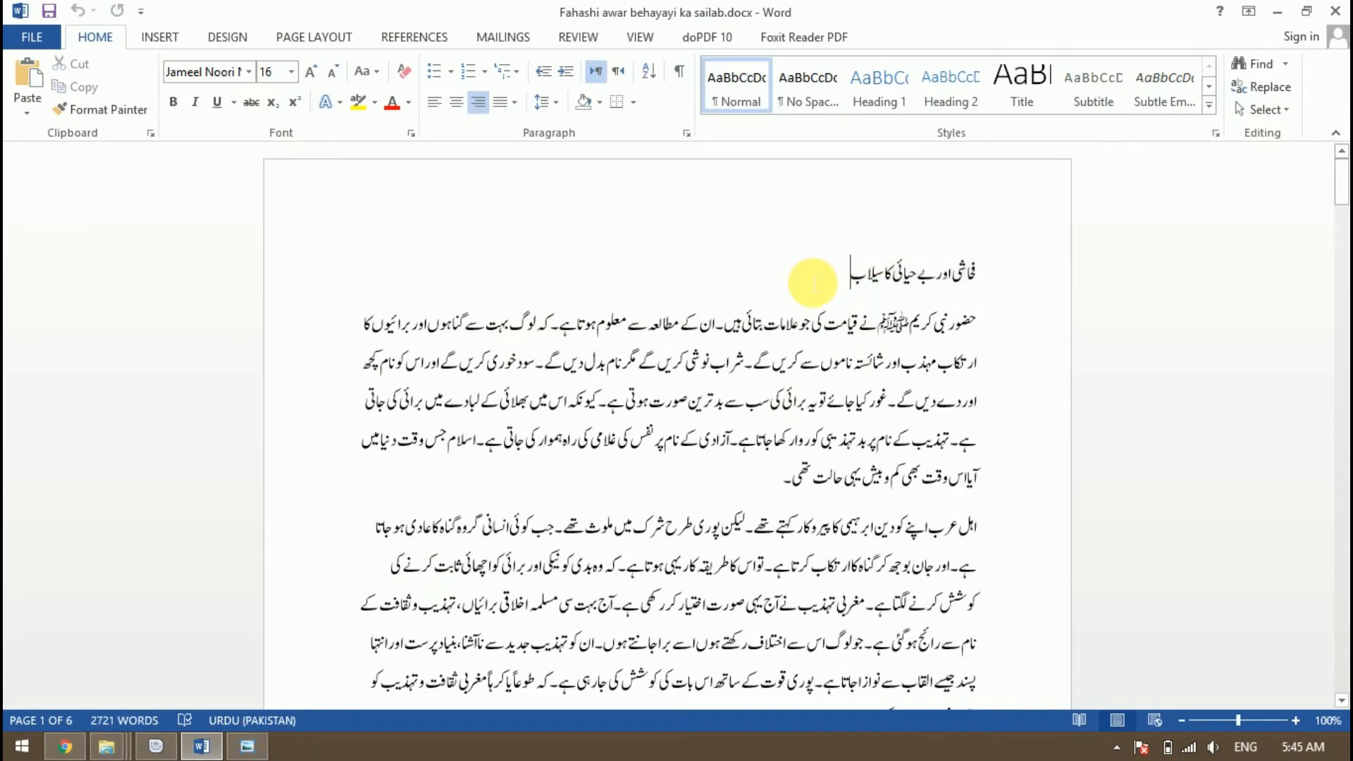
key(shift+Right)
key(shift+Right)
key(shift+Right)
key(shift+Right)
key(shift+Right)
key(shift+Right)
key(shift+Right)
key(shift+Right)
key(shift+Right)
key(shift+Right)
key(shift+Right)
key(shift+Right)
key(shift+Right)
key(shift+Right)
key(shift+Right)
key(shift+Right)
key(shift+Right)
key(shift+Right)
key(shift+Right)
key(shift+Right)
key(ctrl+c)
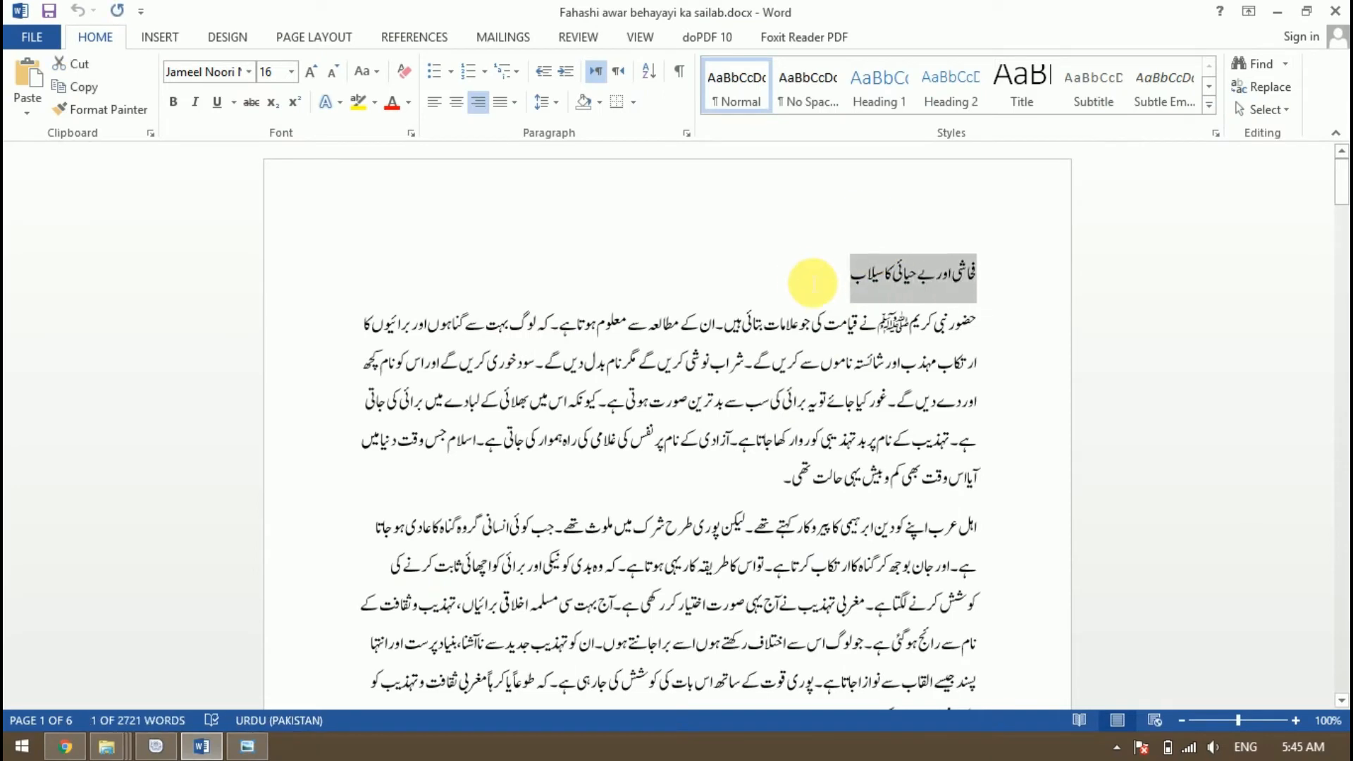
click(70, 745)
key(ctrl+v)
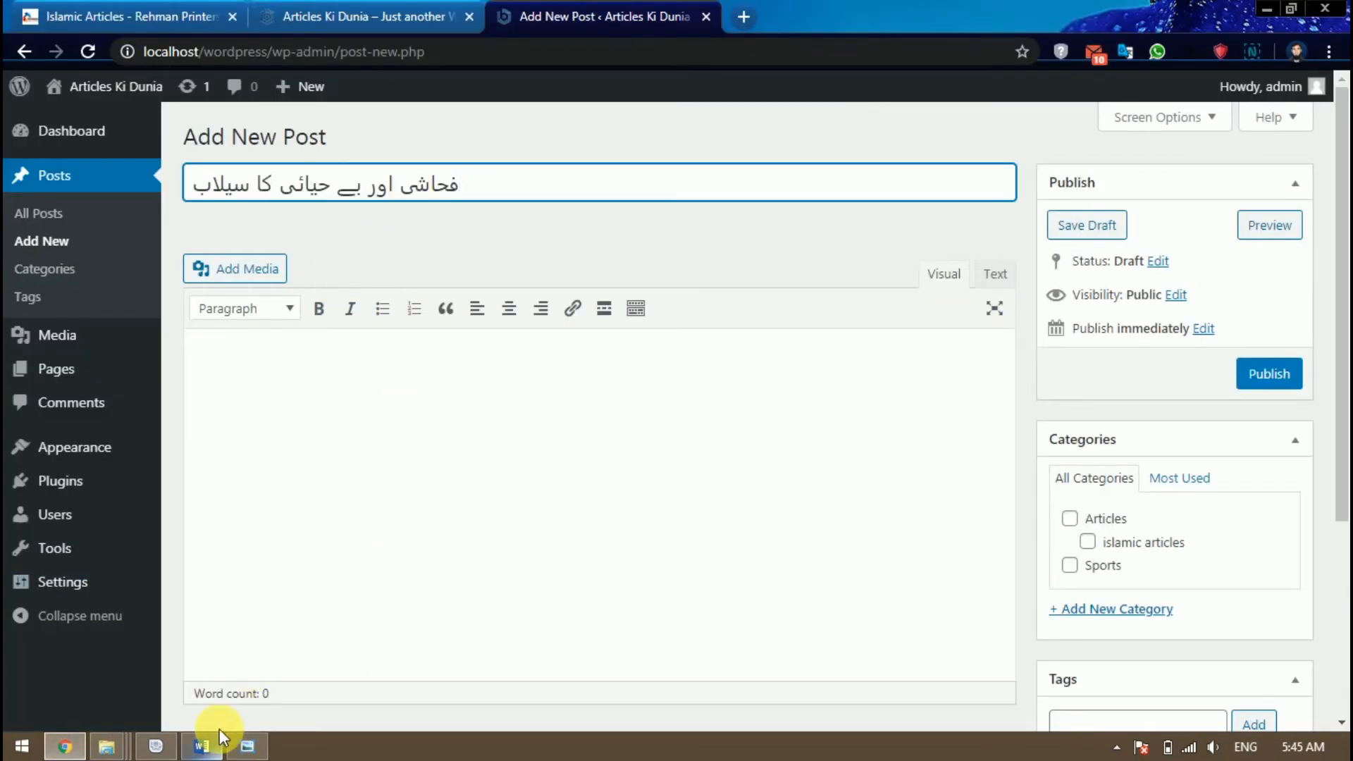
Copy the body paragraphs below the title on the Word document's first page and paste them into the post's content area in Chrome.
click(201, 746)
drag(993, 328, 794, 351)
scroll(733, 422, down, 5)
scroll(740, 514, up, 7)
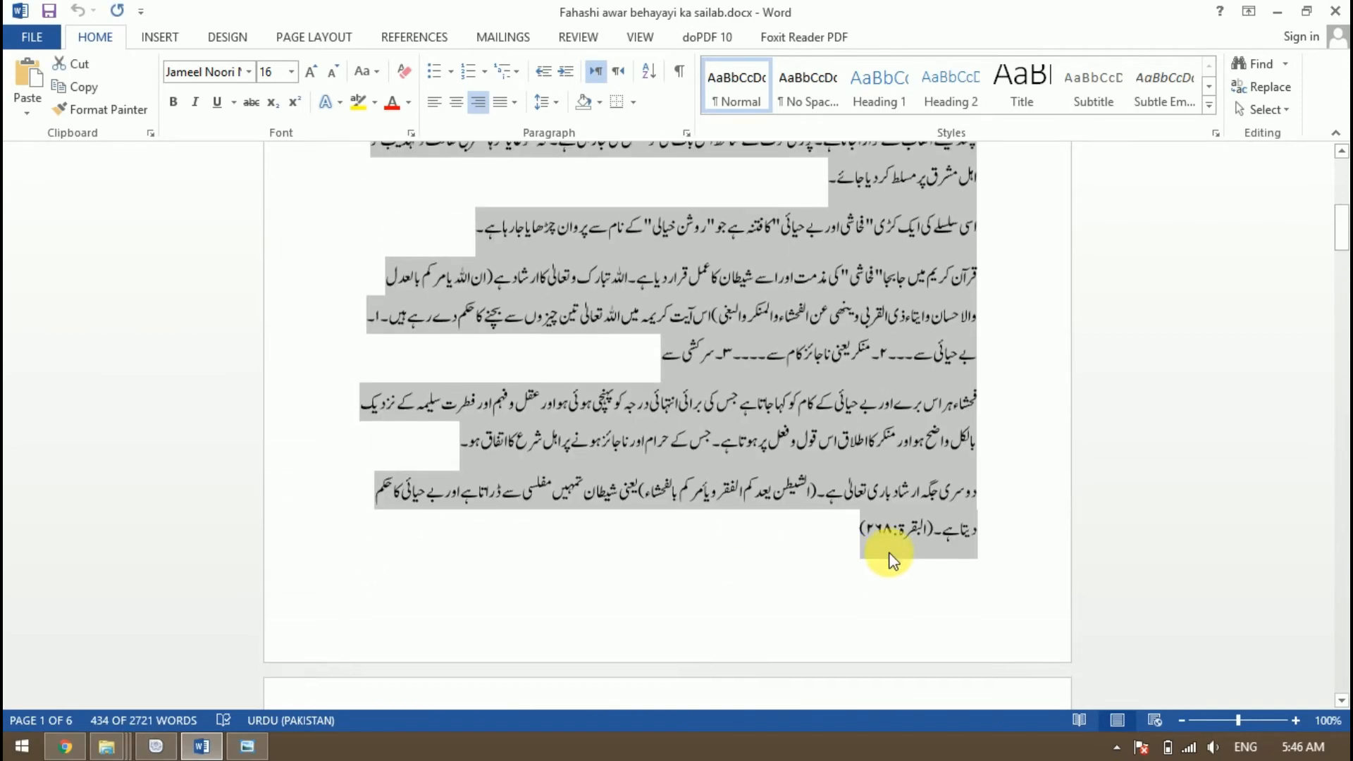
scroll(891, 560, up, 10)
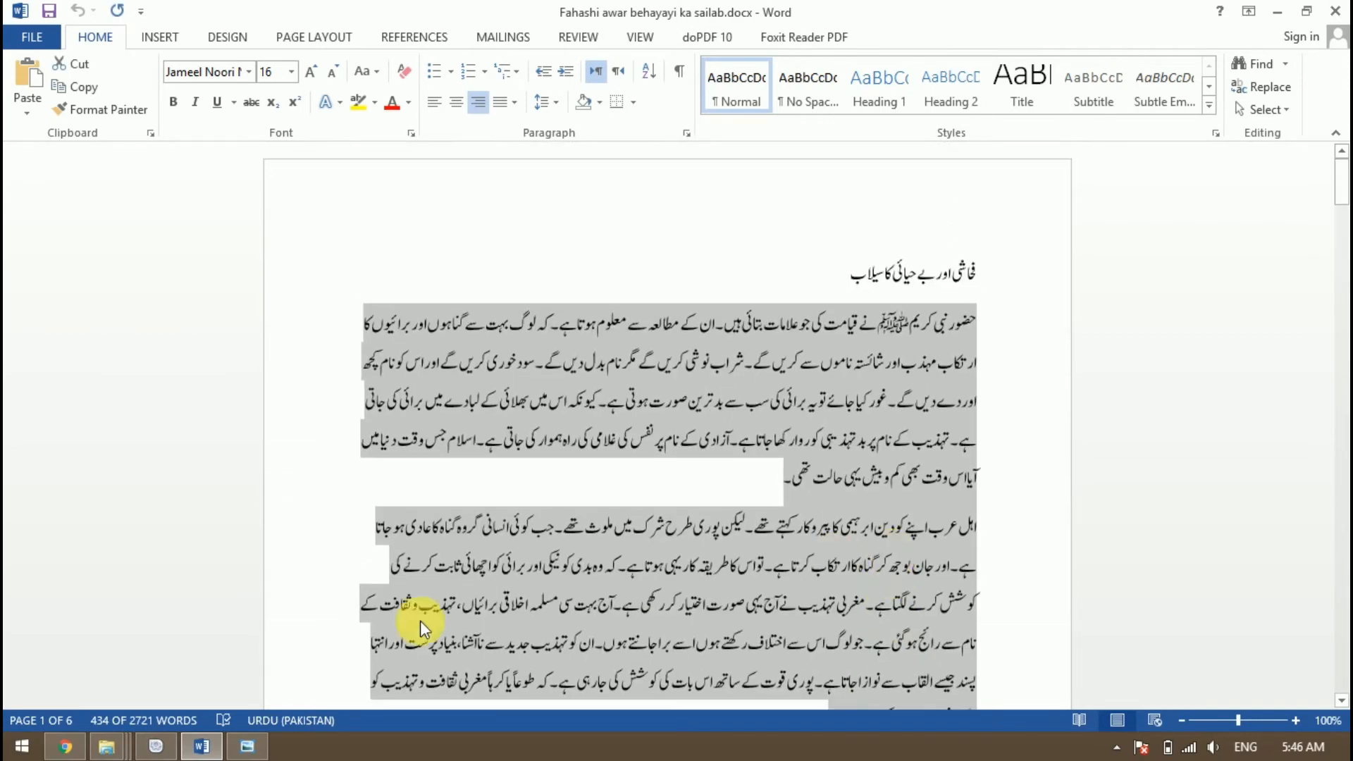
click(64, 745)
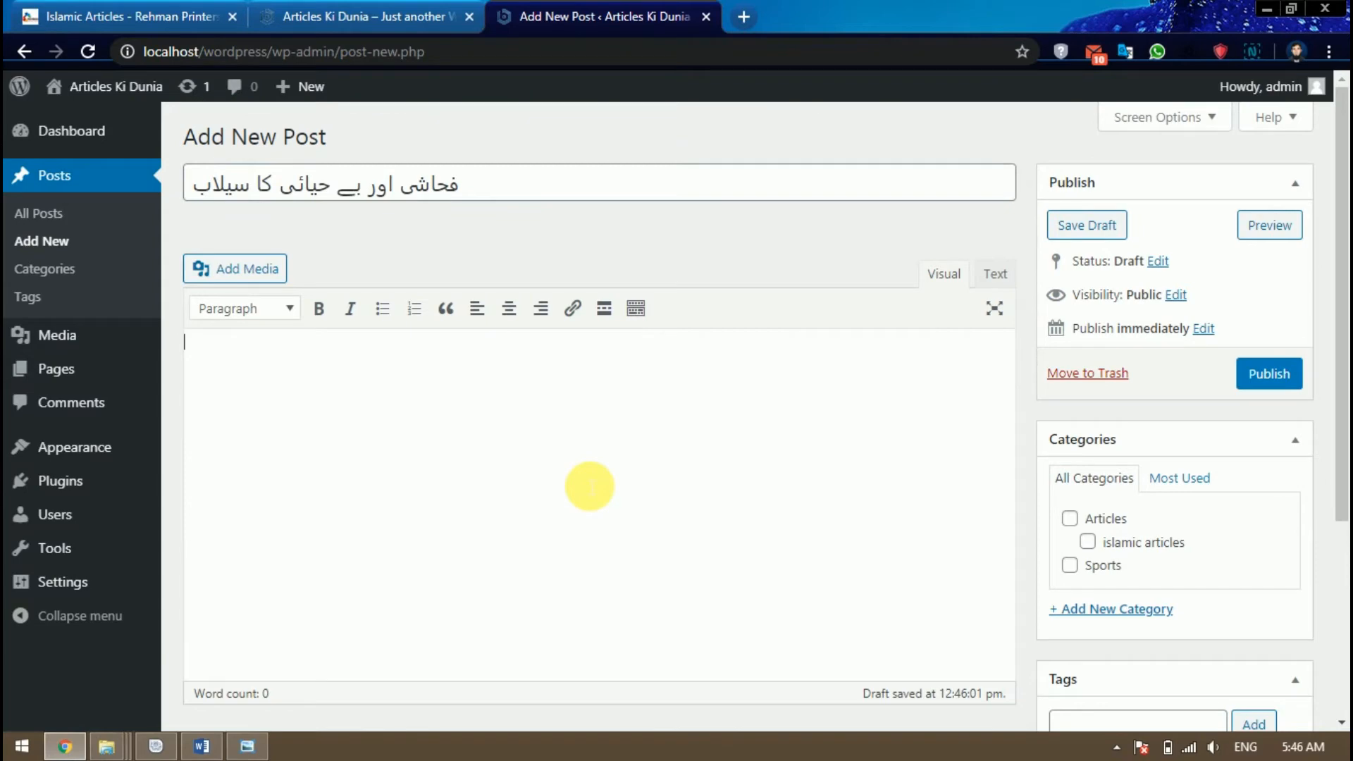
key(ctrl+v)
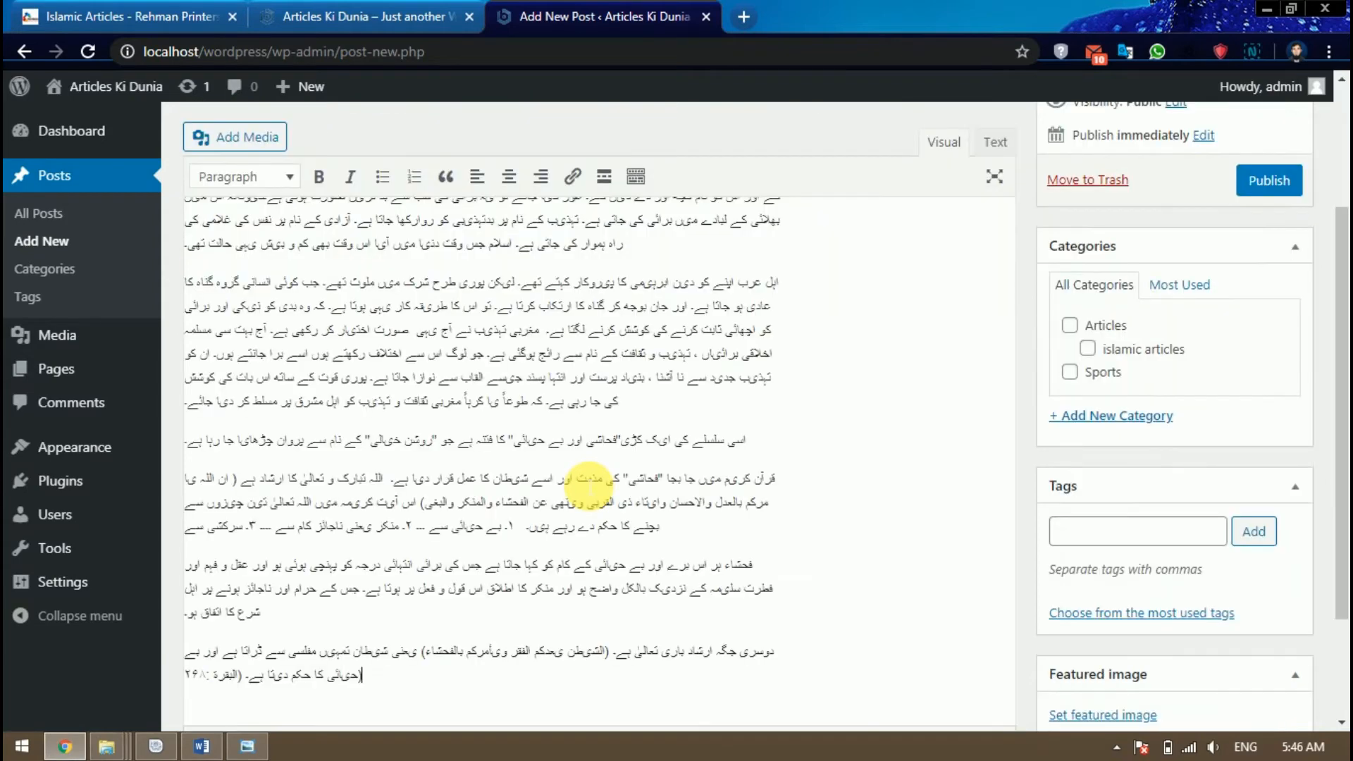
Right-align all of the post's body text and check it through to the last paragraph.
scroll(556, 519, up, 3)
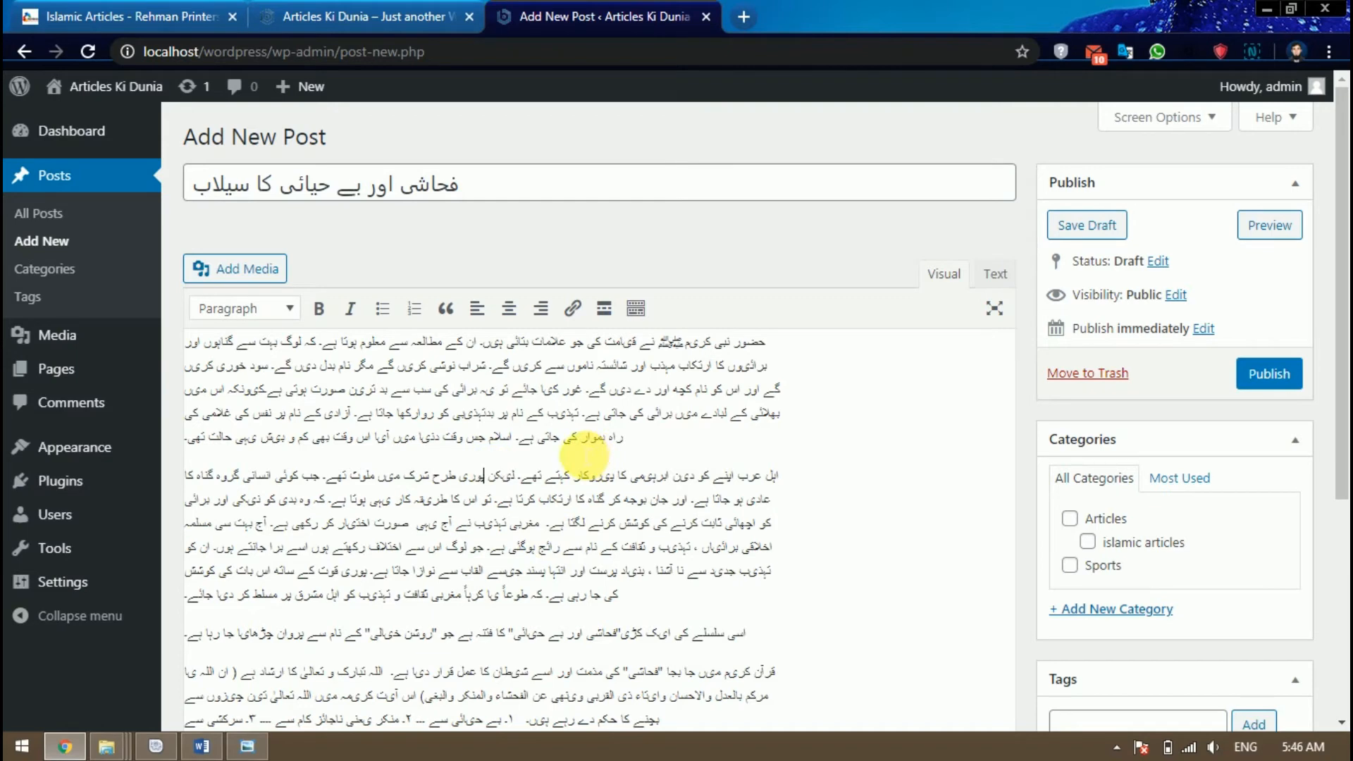
key(ctrl+a)
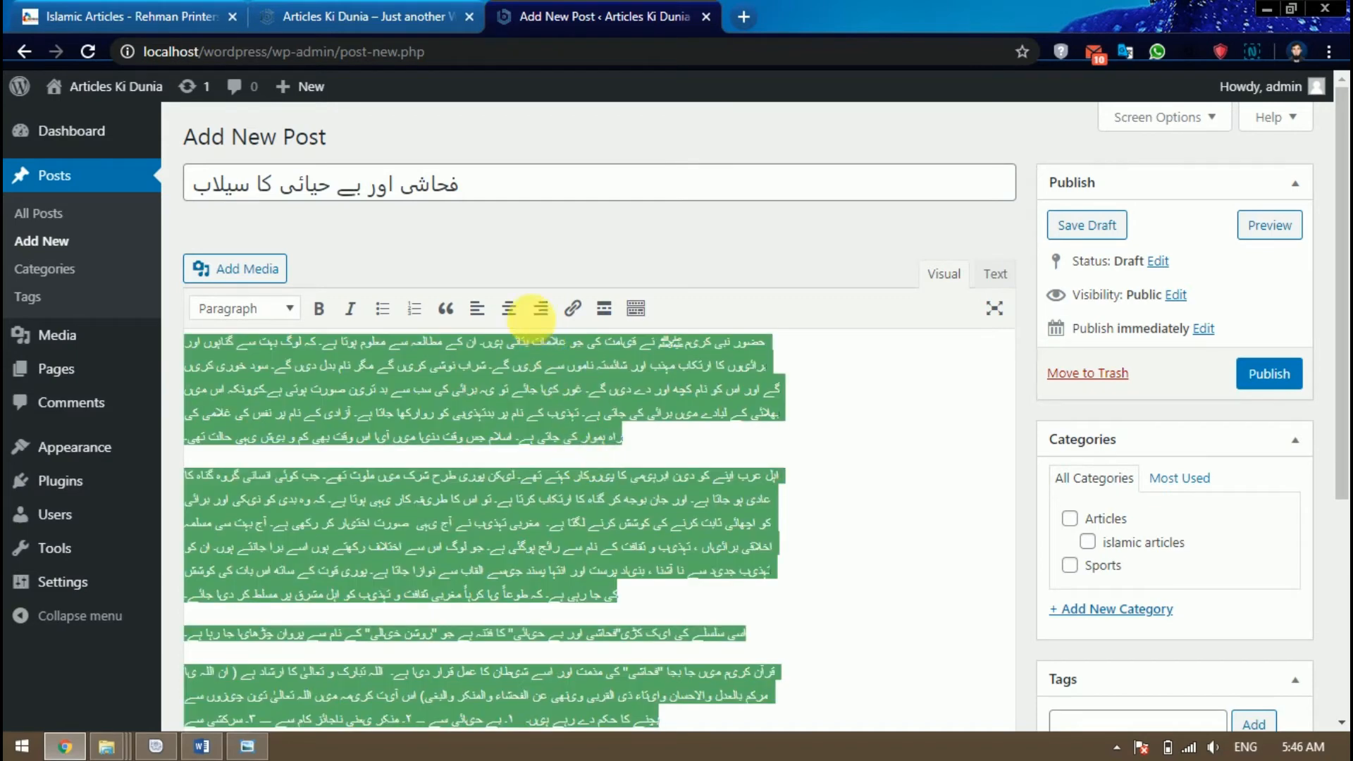
click(539, 308)
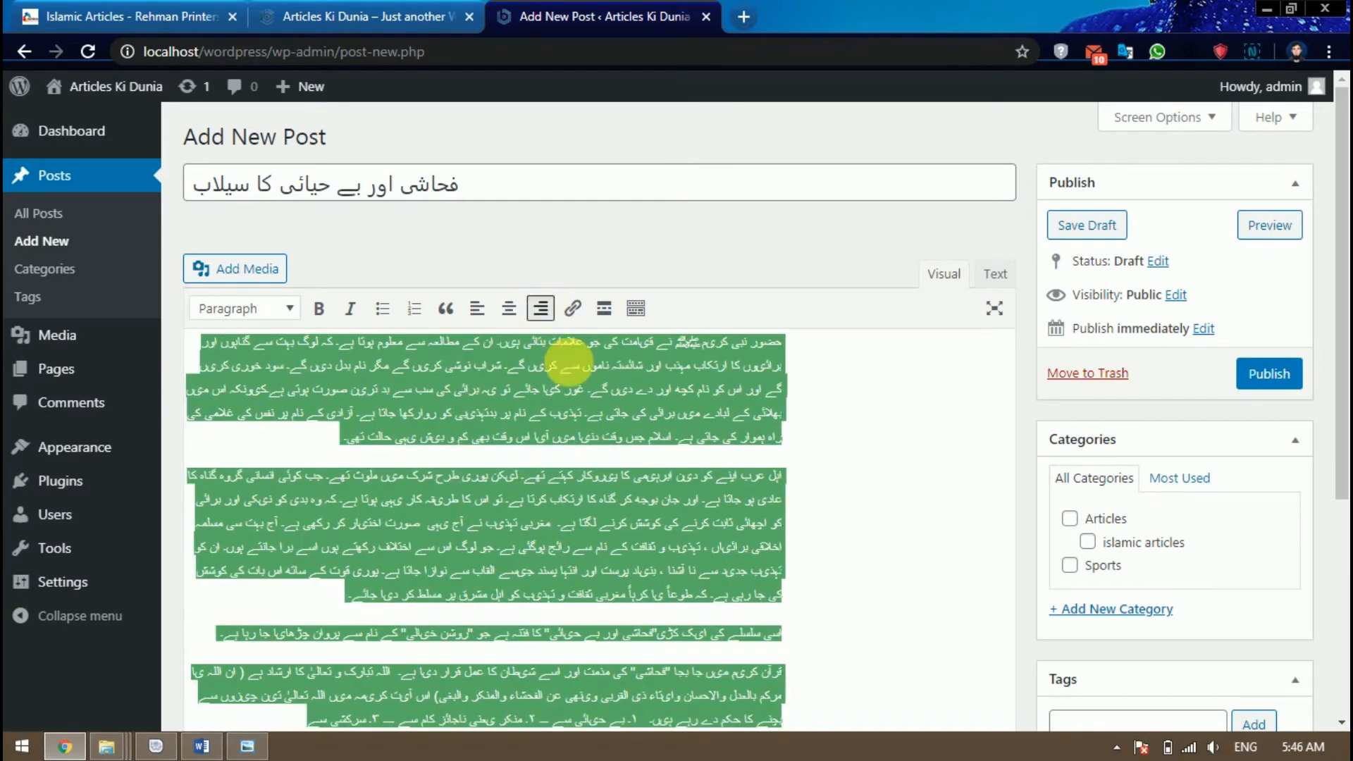
click(781, 476)
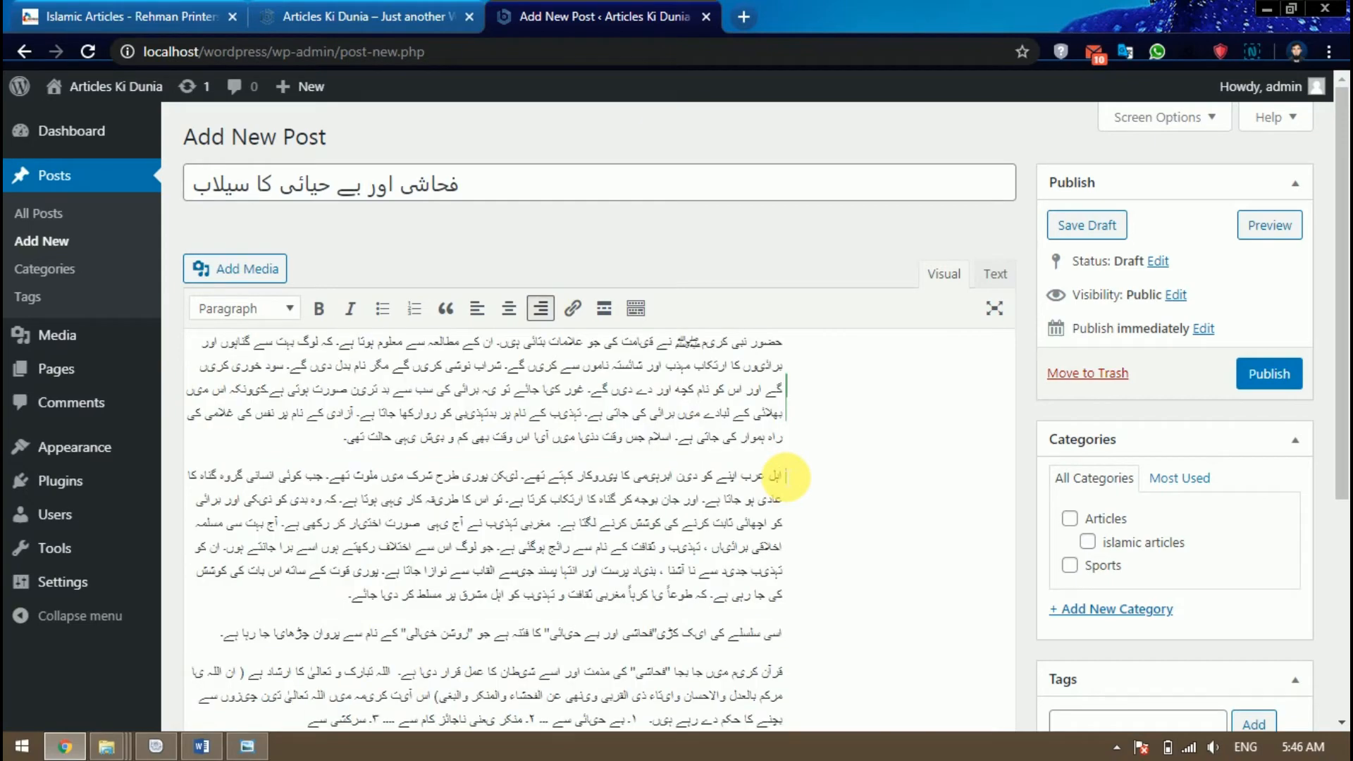
scroll(690, 423, down, 5)
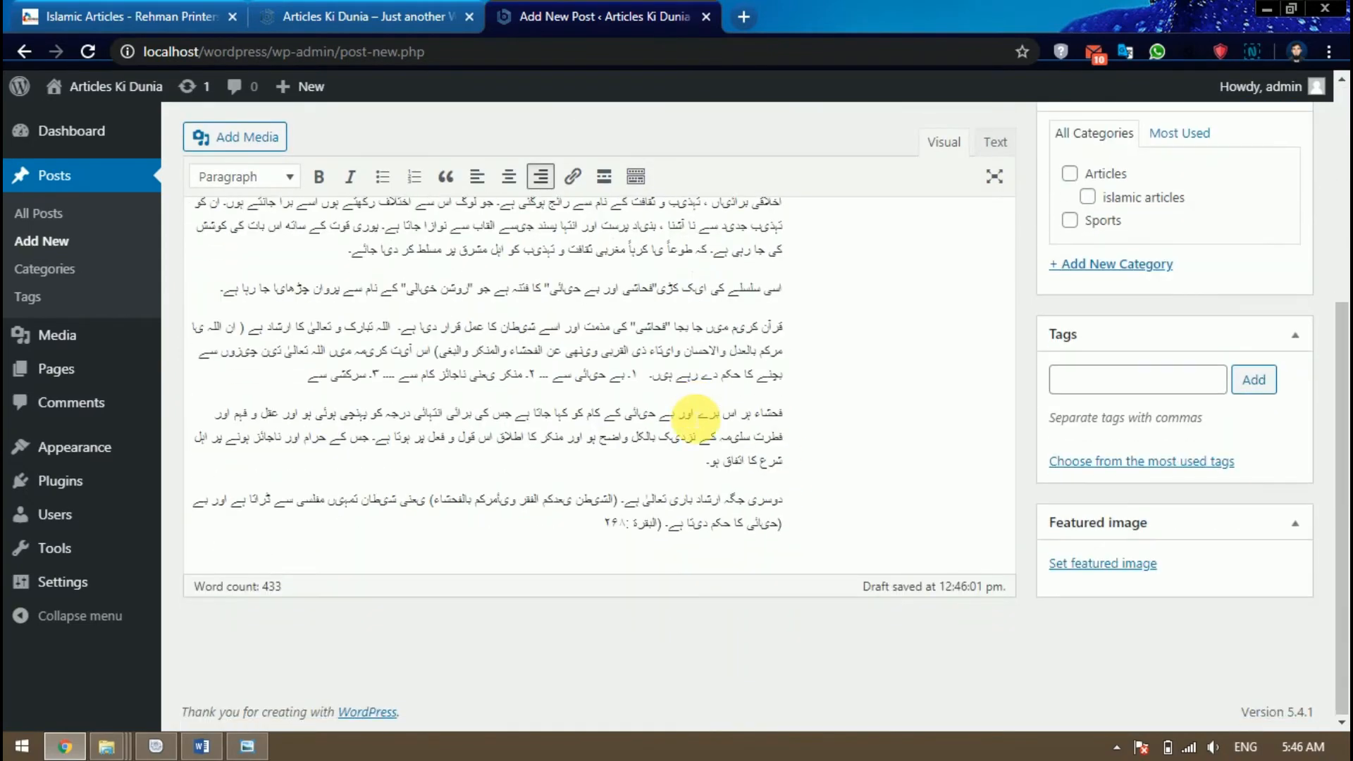
scroll(695, 421, up, 5)
scroll(695, 421, up, 2)
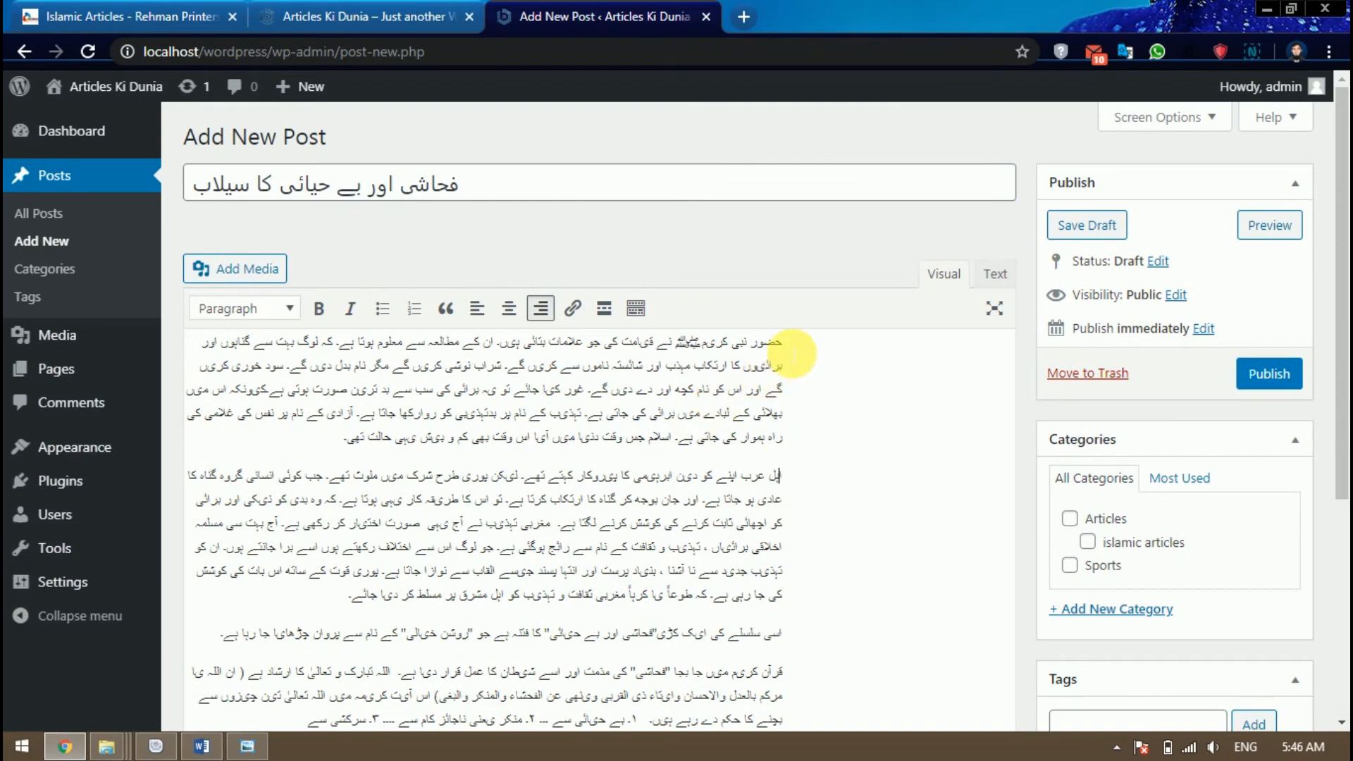
Insert an empty line above the first paragraph of the post's body text.
click(815, 365)
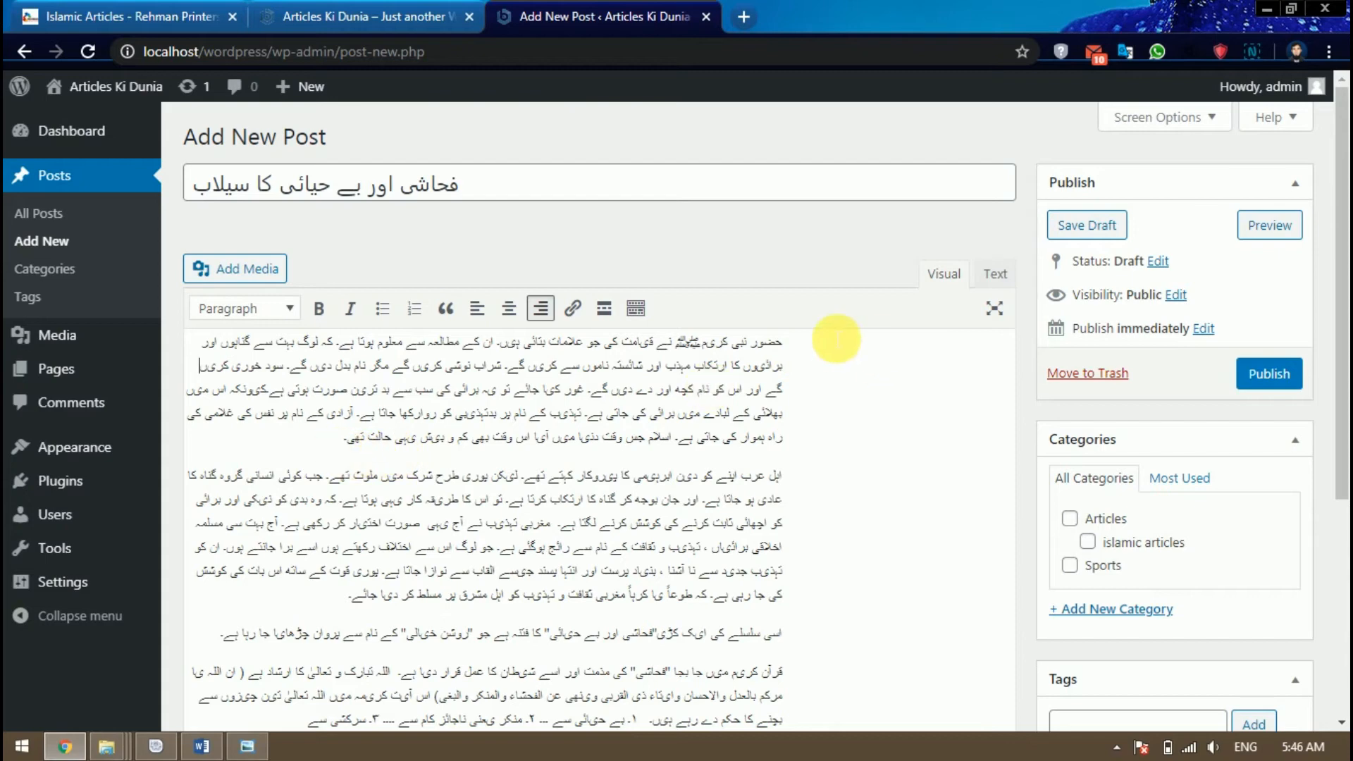
click(798, 346)
key(Return)
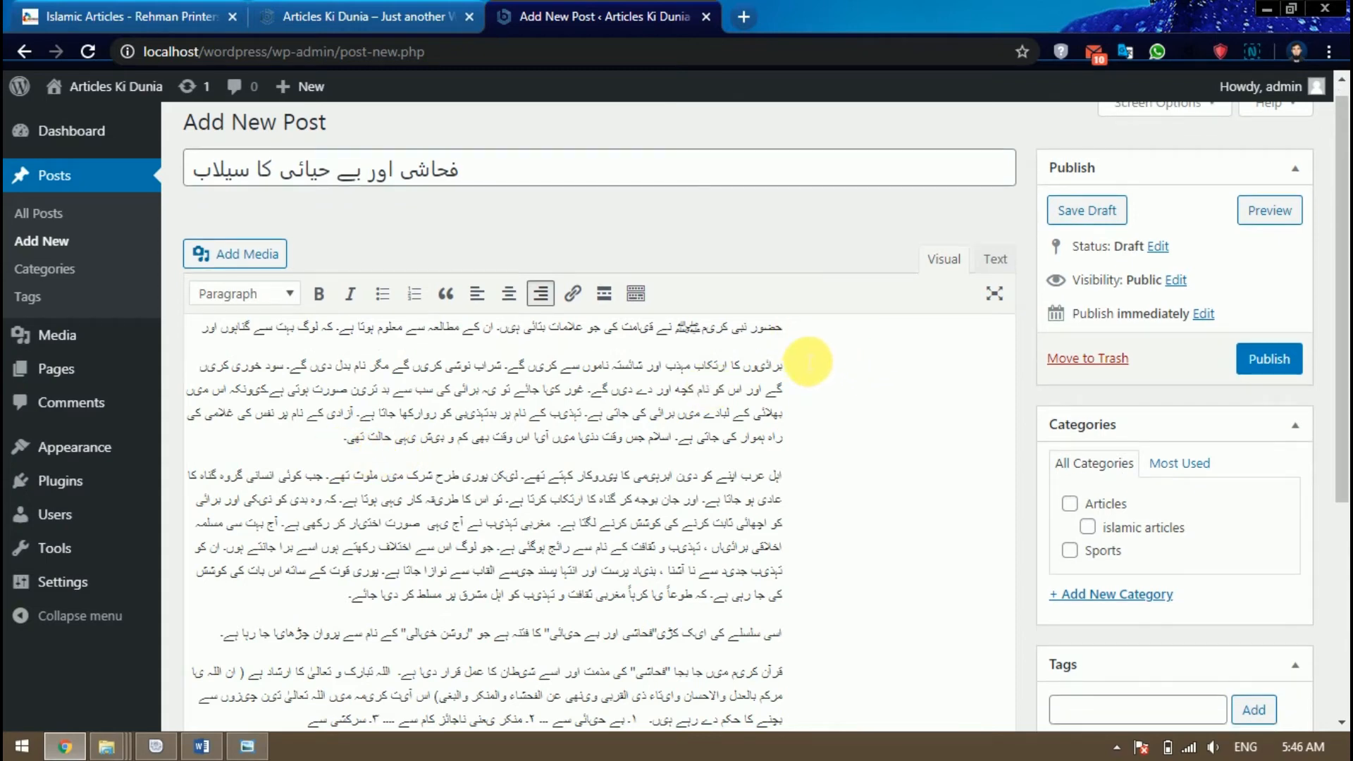
key(BackSpace)
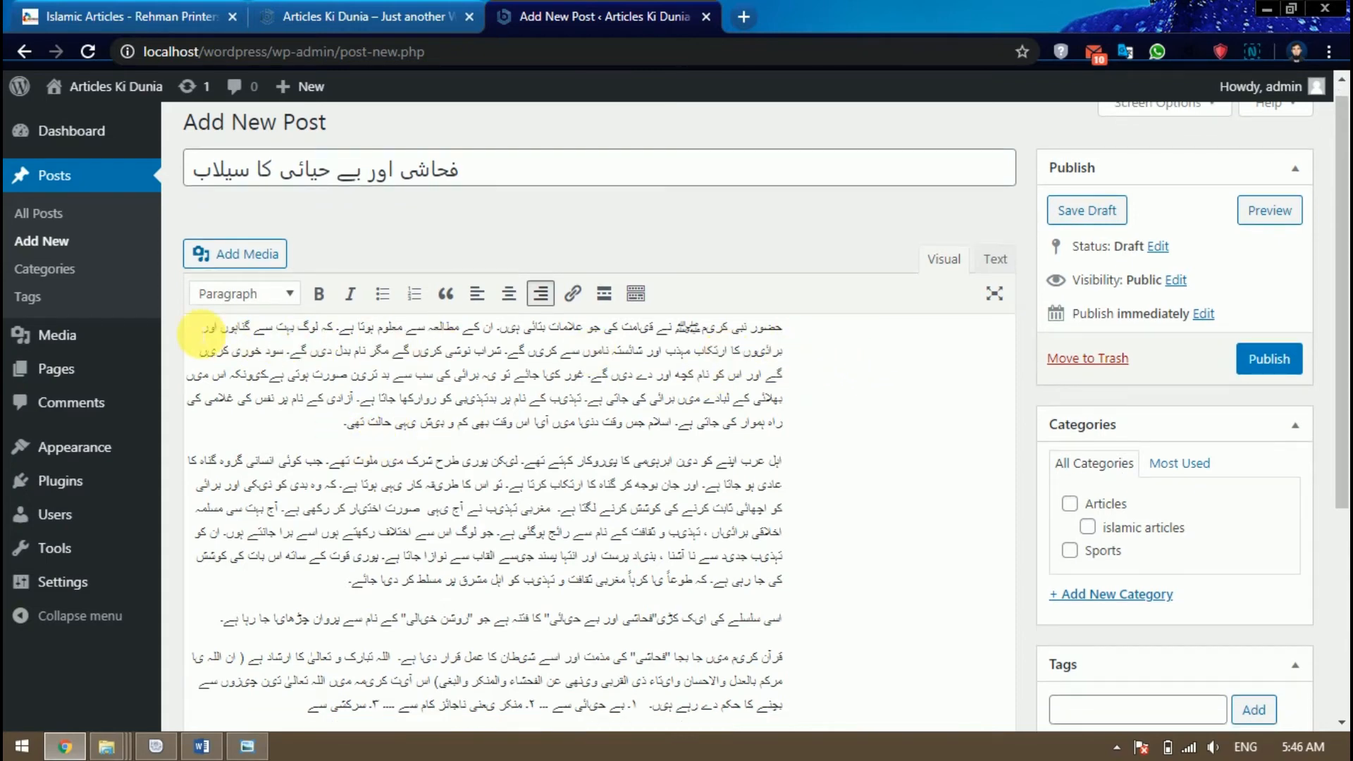
key(Return)
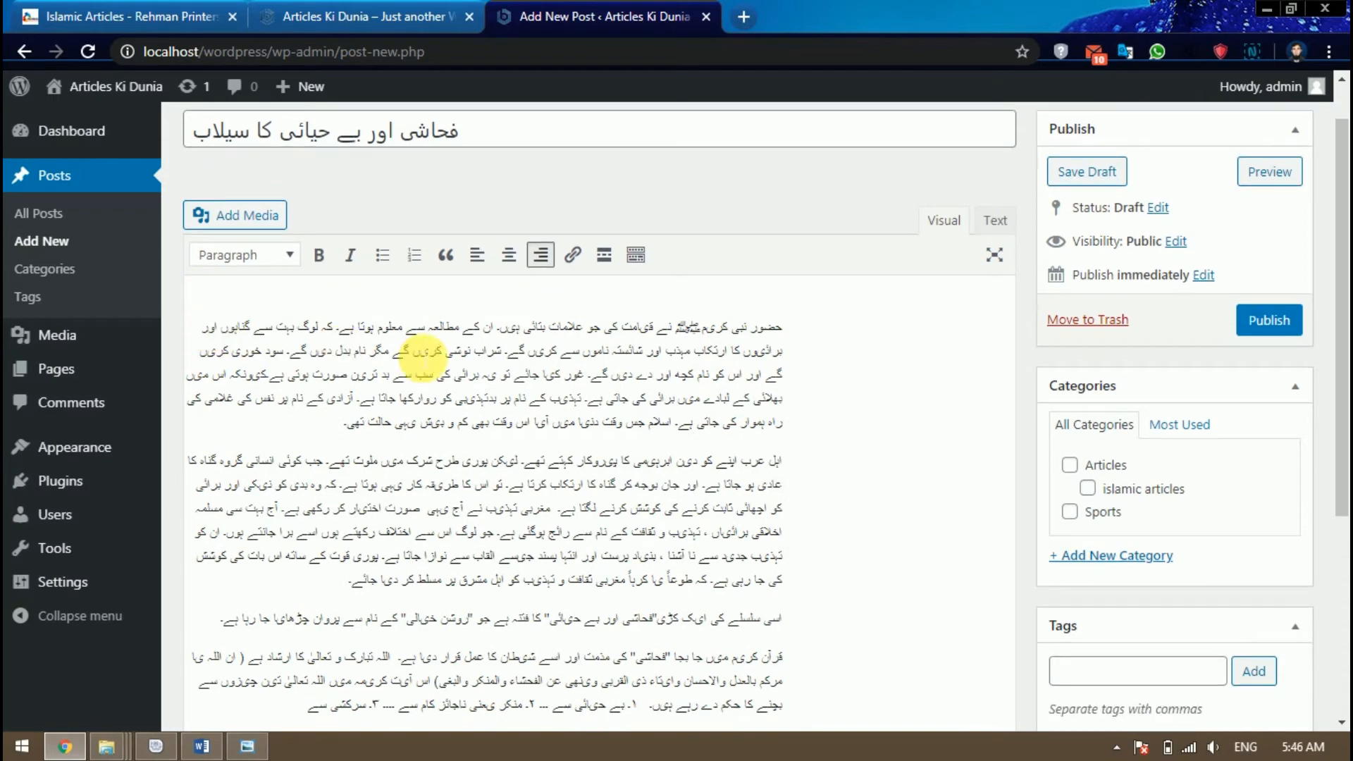
With the cursor in the empty line above the body text, upload "Fahashi awar behayayi ka sailab.jpg" from the Desktop as media for the post.
click(423, 295)
scroll(428, 311, up, 1)
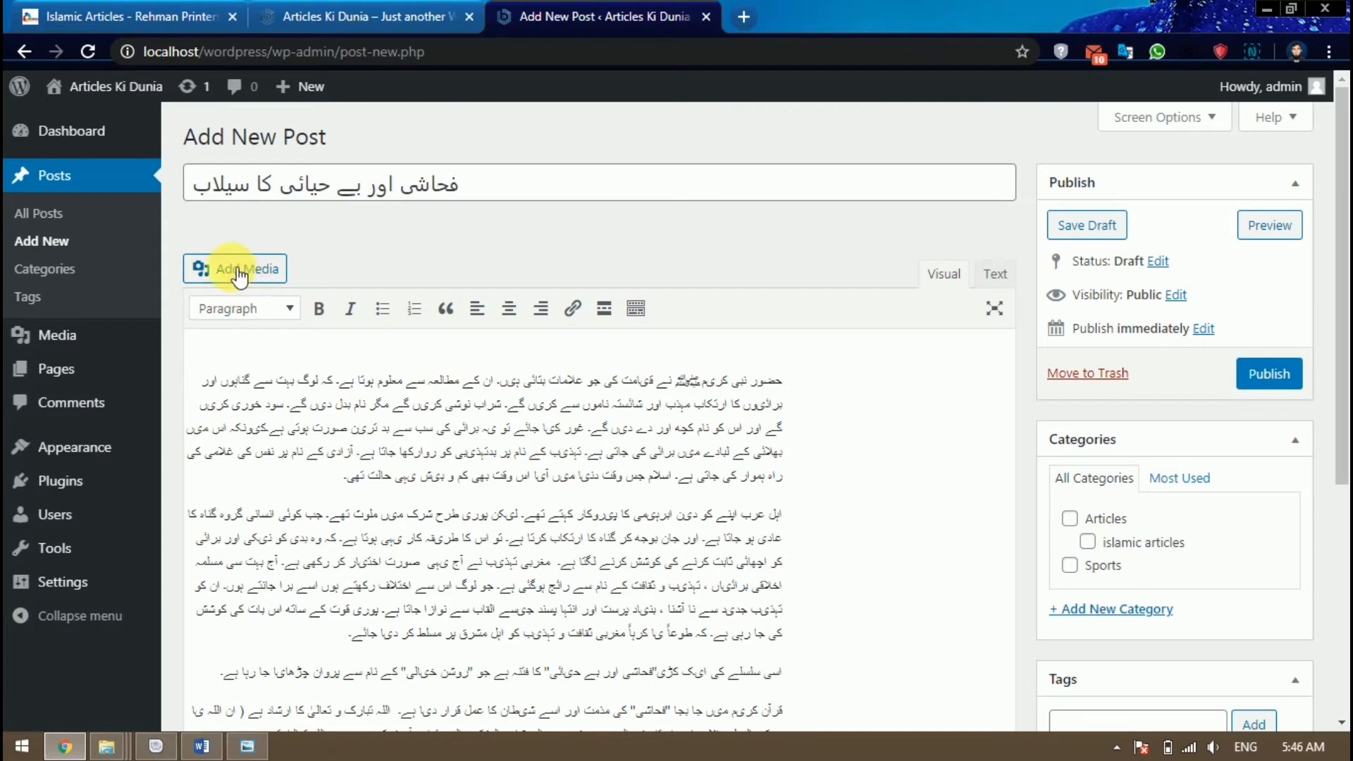
click(262, 275)
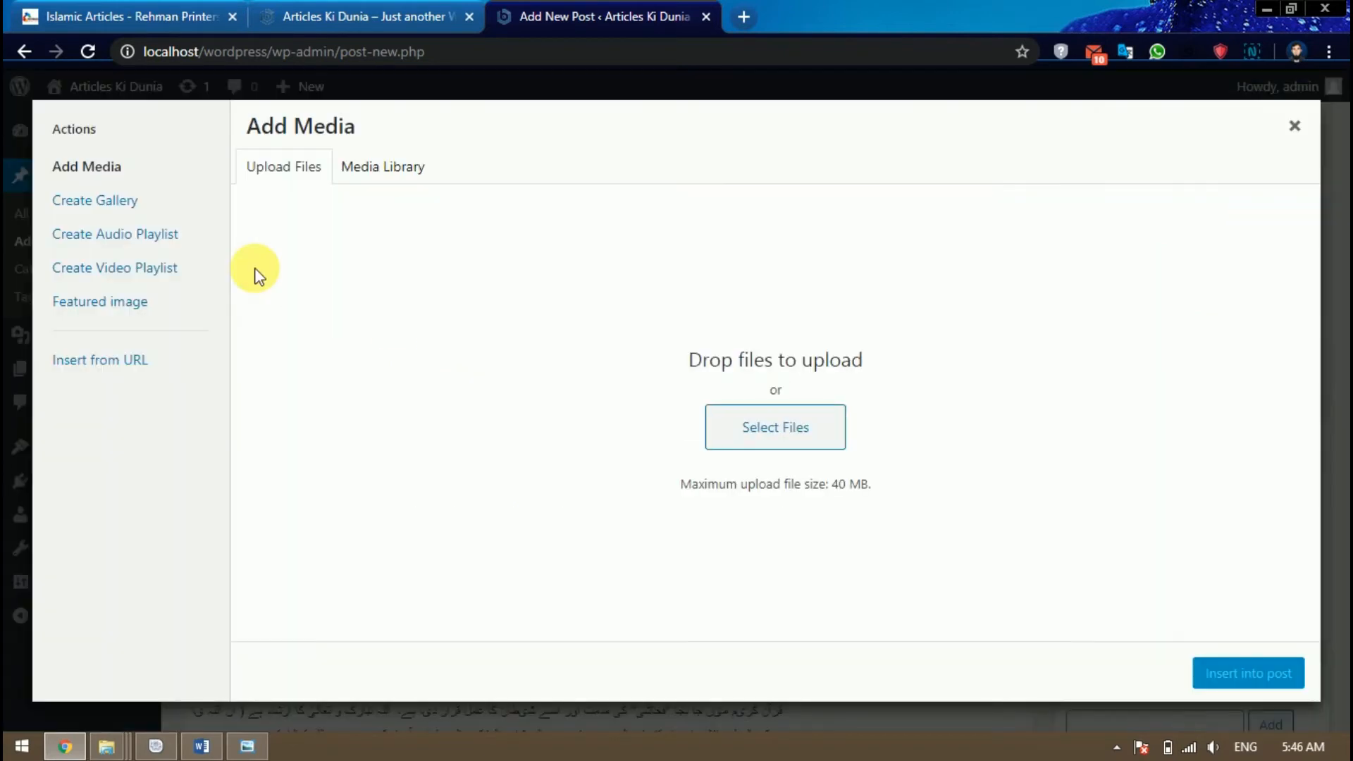
click(794, 433)
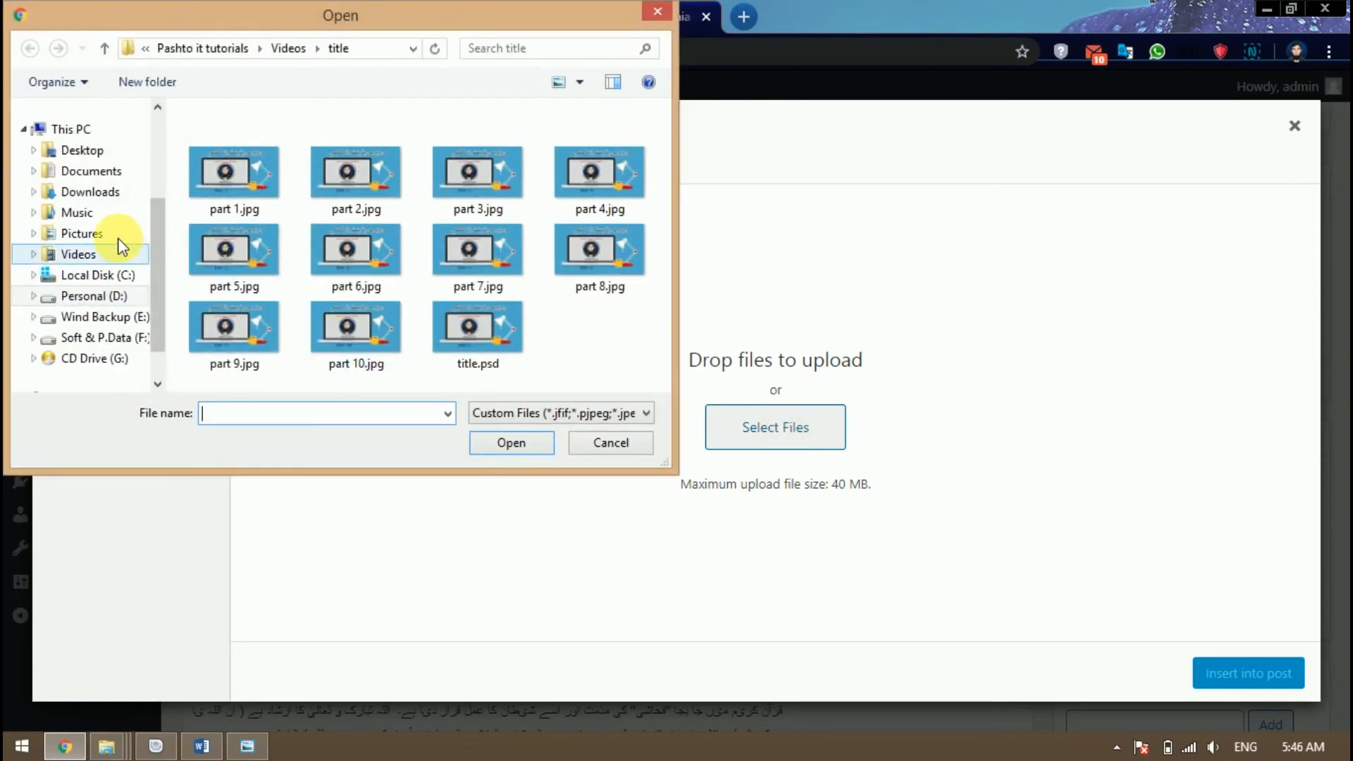
click(90, 148)
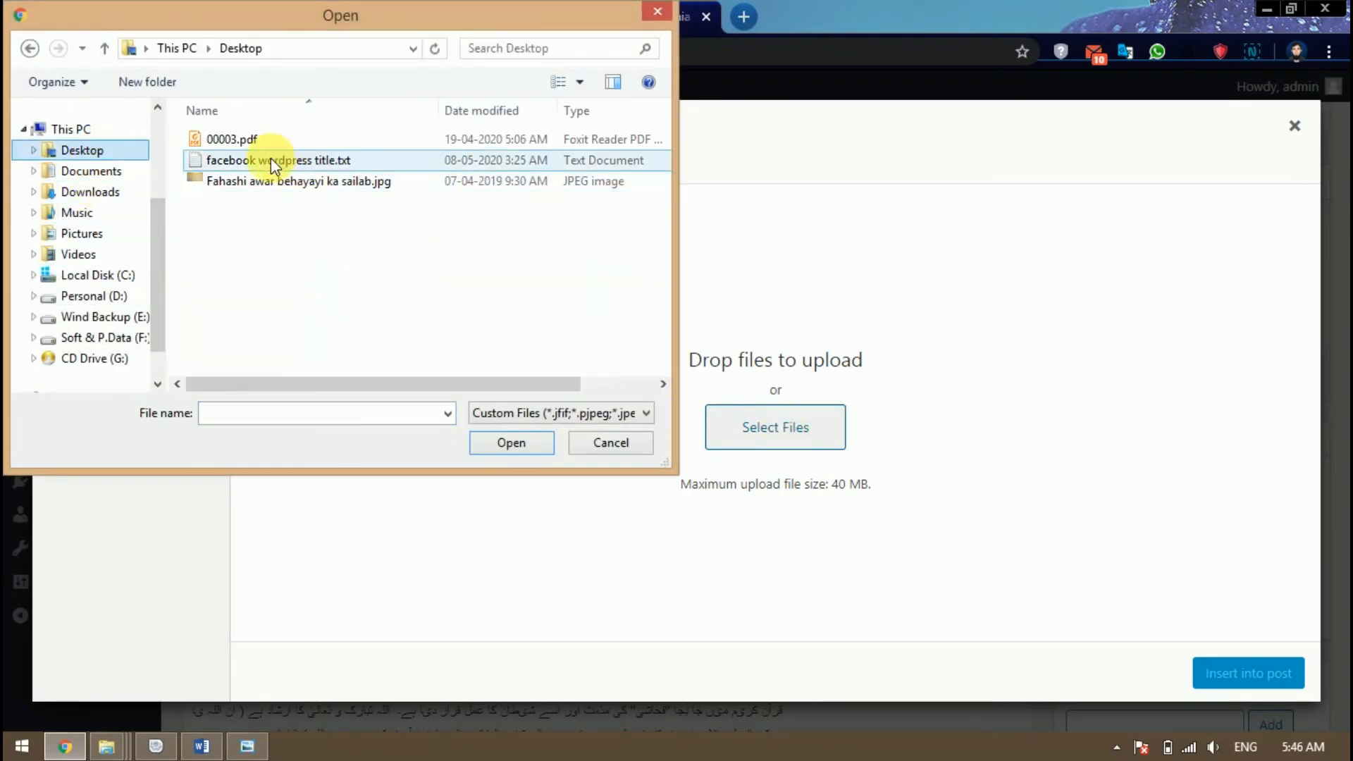
click(276, 181)
click(513, 441)
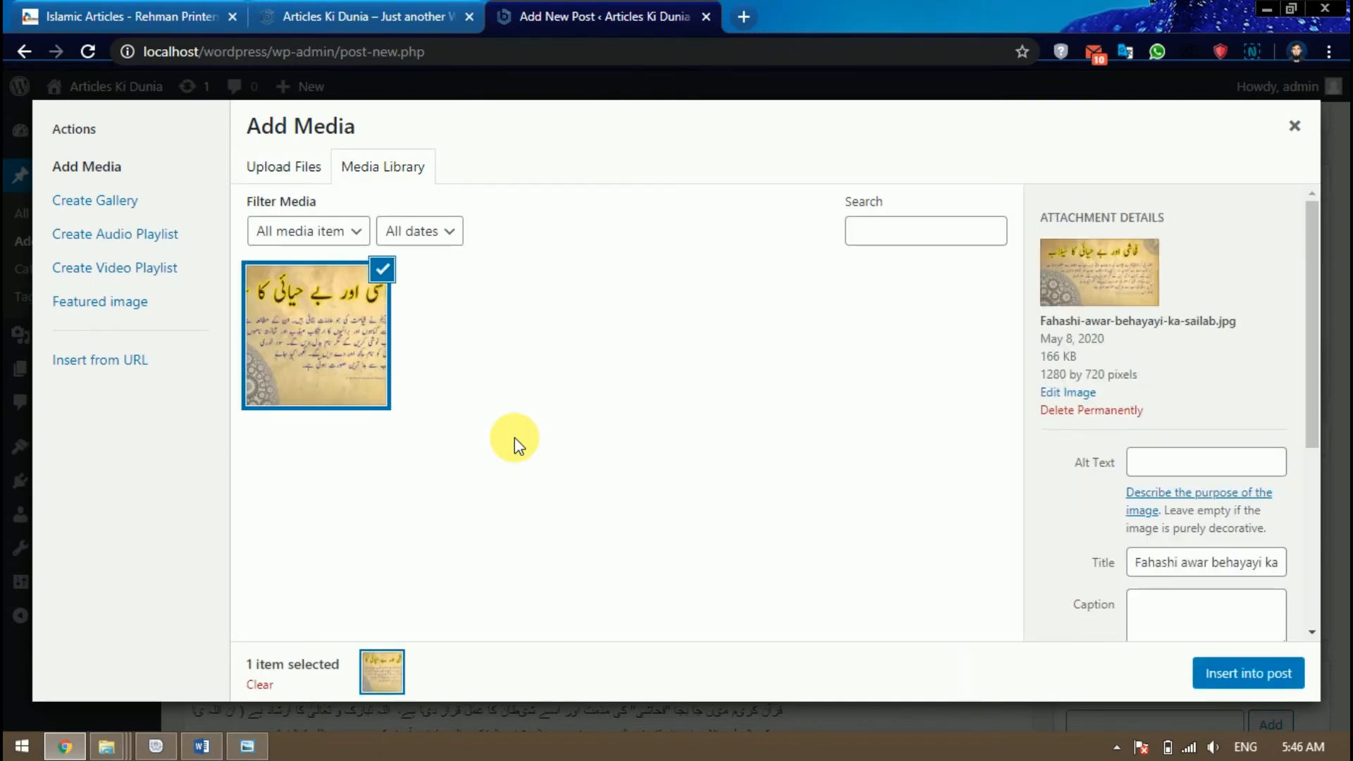
Insert the uploaded image into the post at Full Size – 1280 × 720 and check its placement above the body text.
drag(1312, 366, 1312, 544)
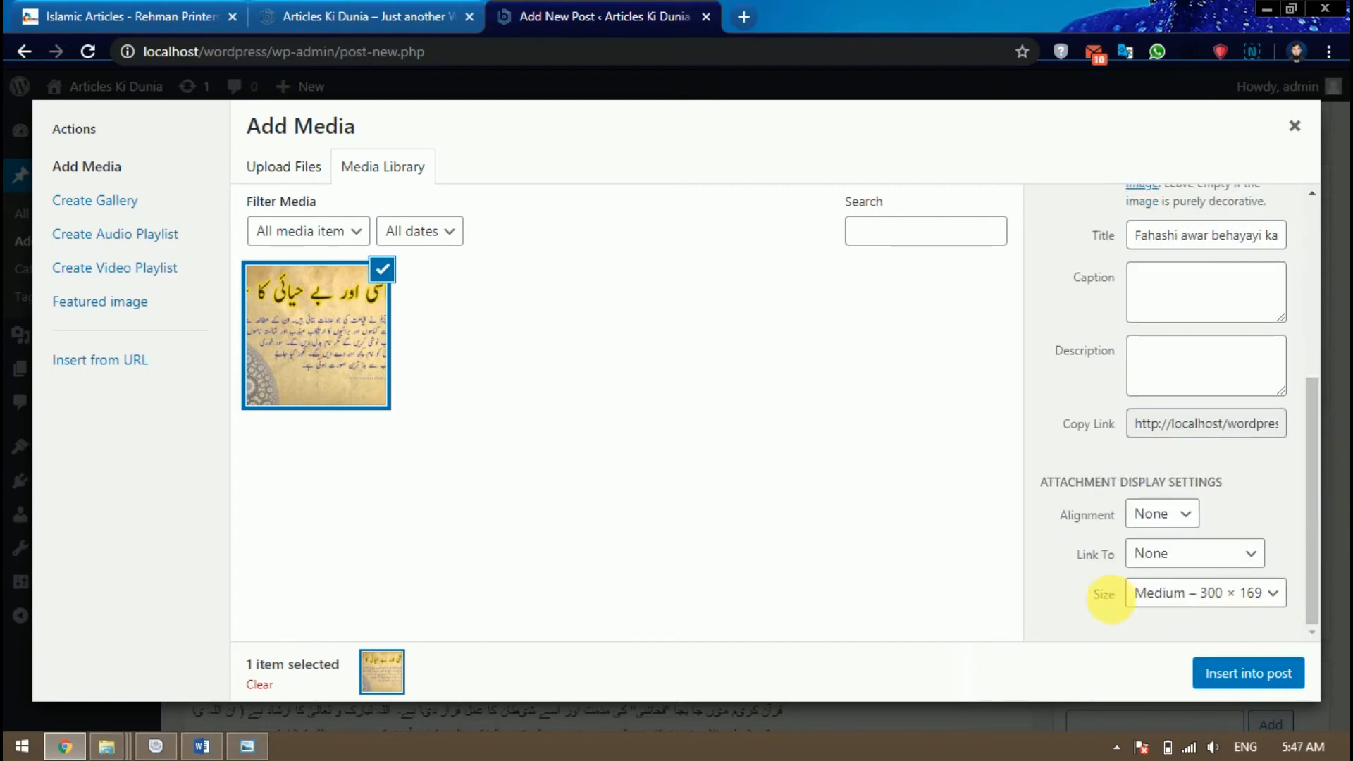
click(1185, 598)
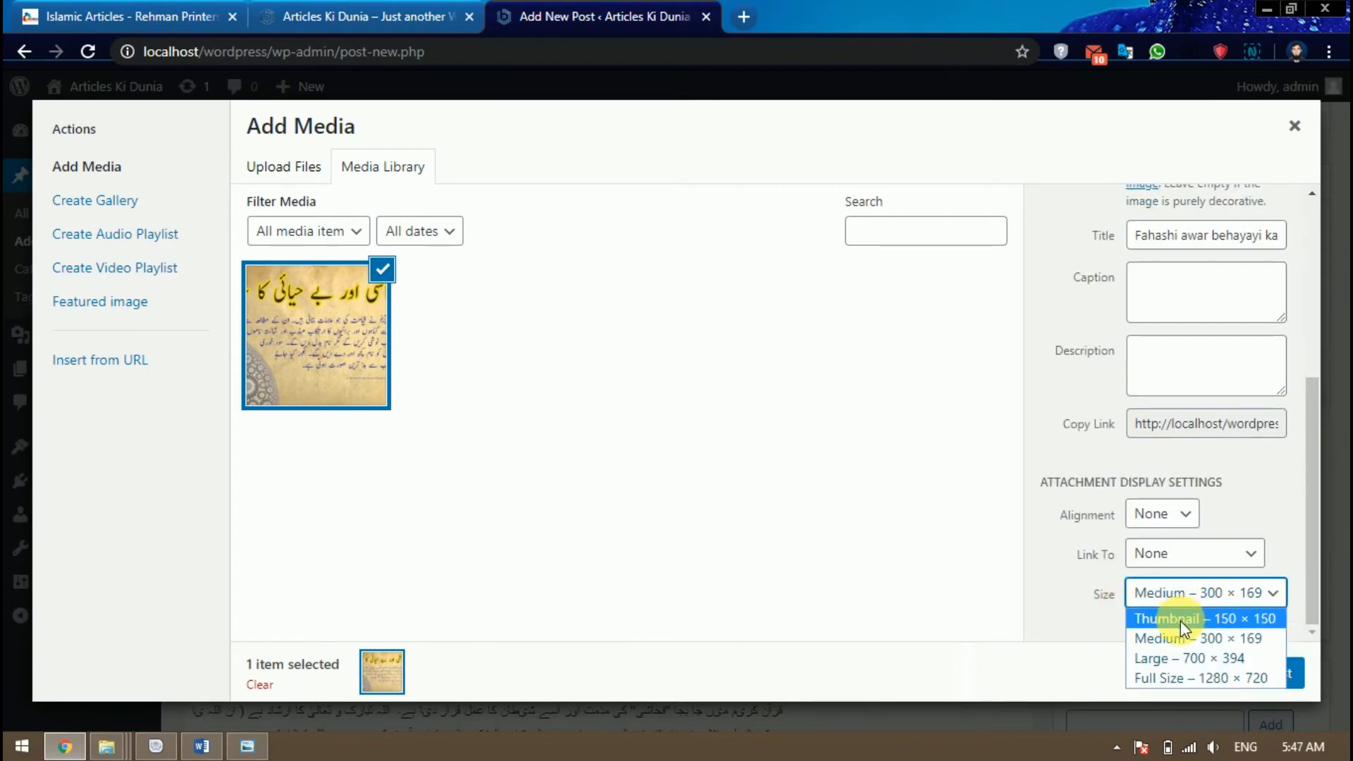
click(1188, 679)
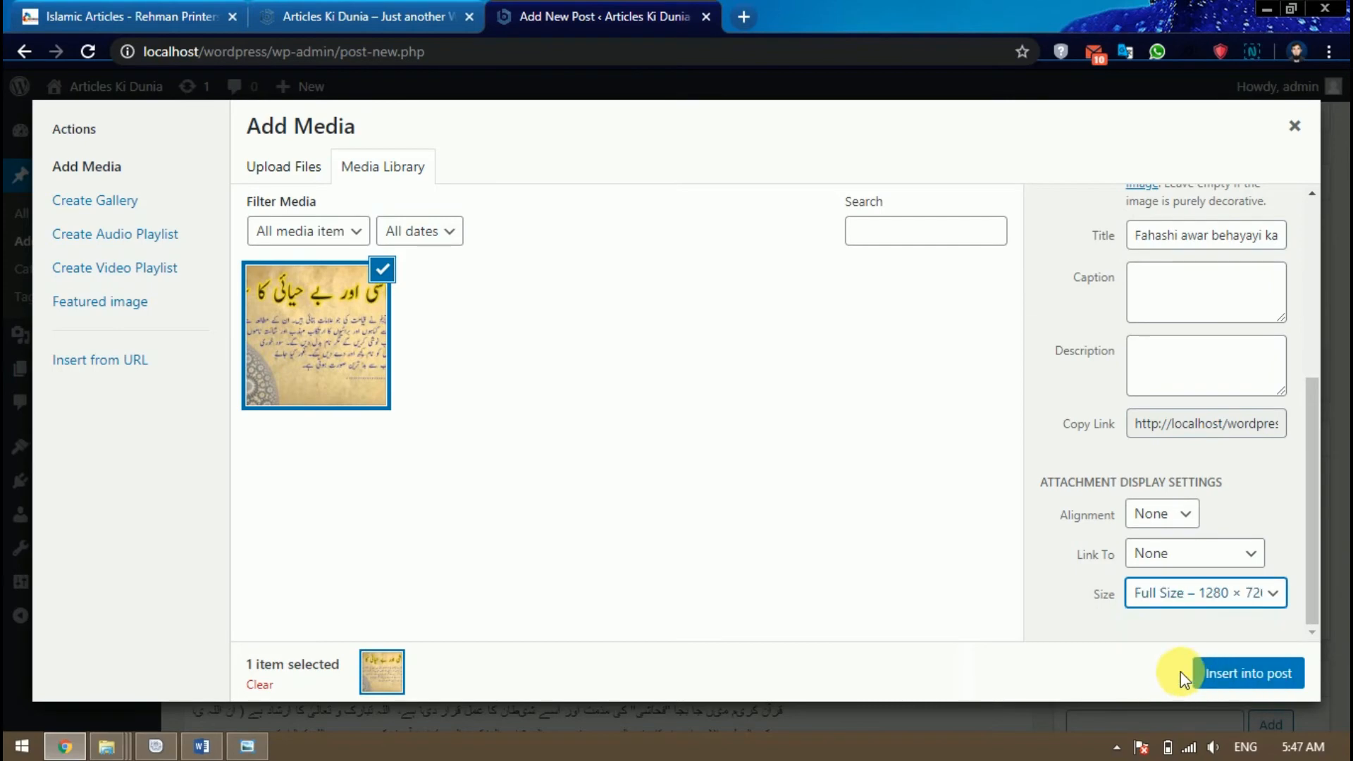
click(1252, 678)
scroll(679, 483, down, 3)
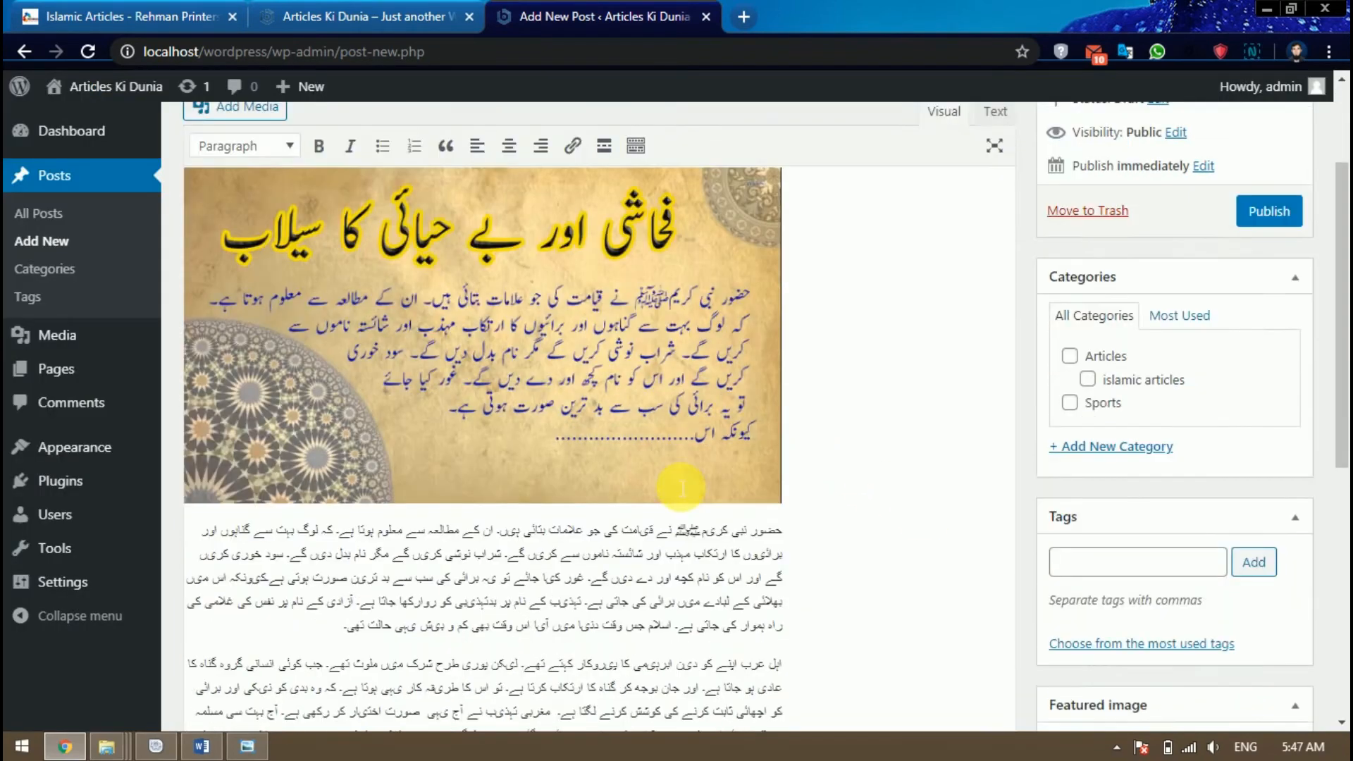
scroll(866, 501, down, 5)
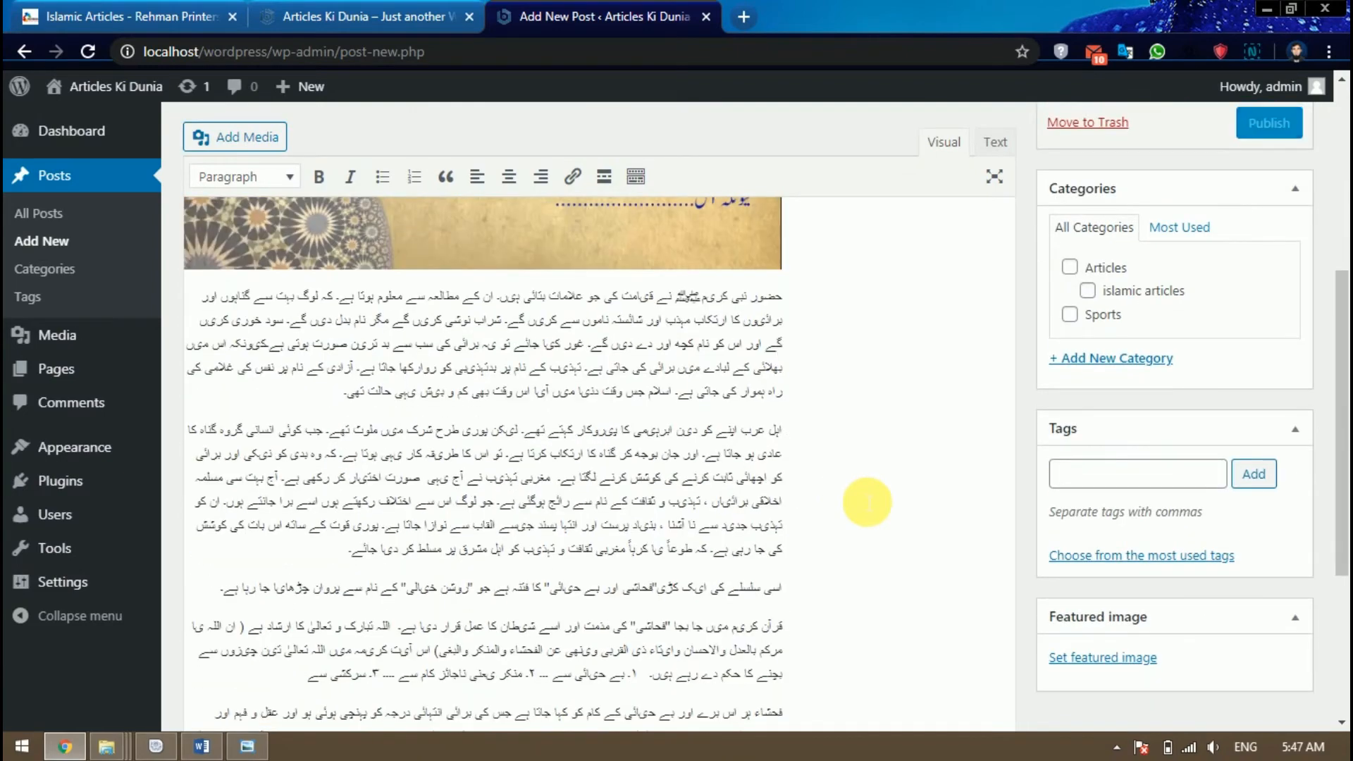
scroll(867, 502, up, 8)
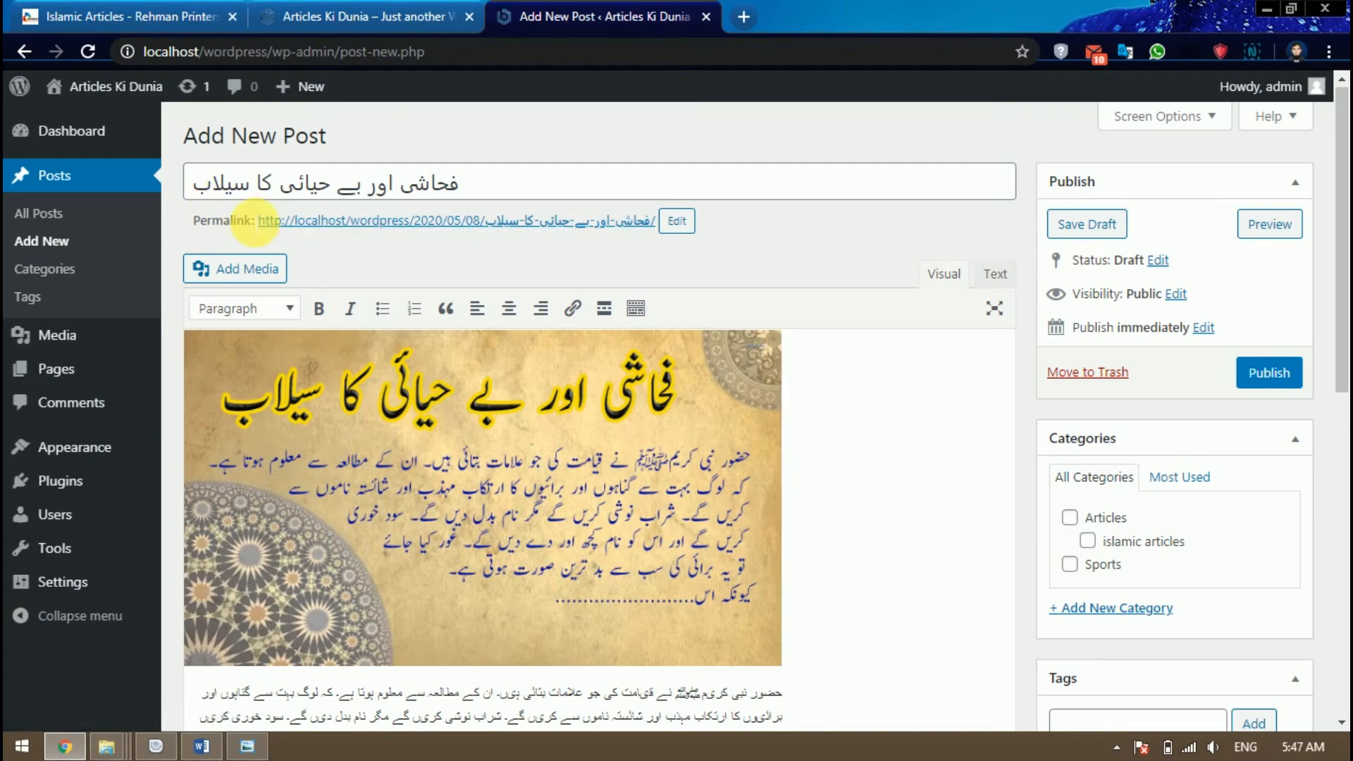
Open the post's permalink slug for editing and accept it as it is.
drag(460, 222, 677, 218)
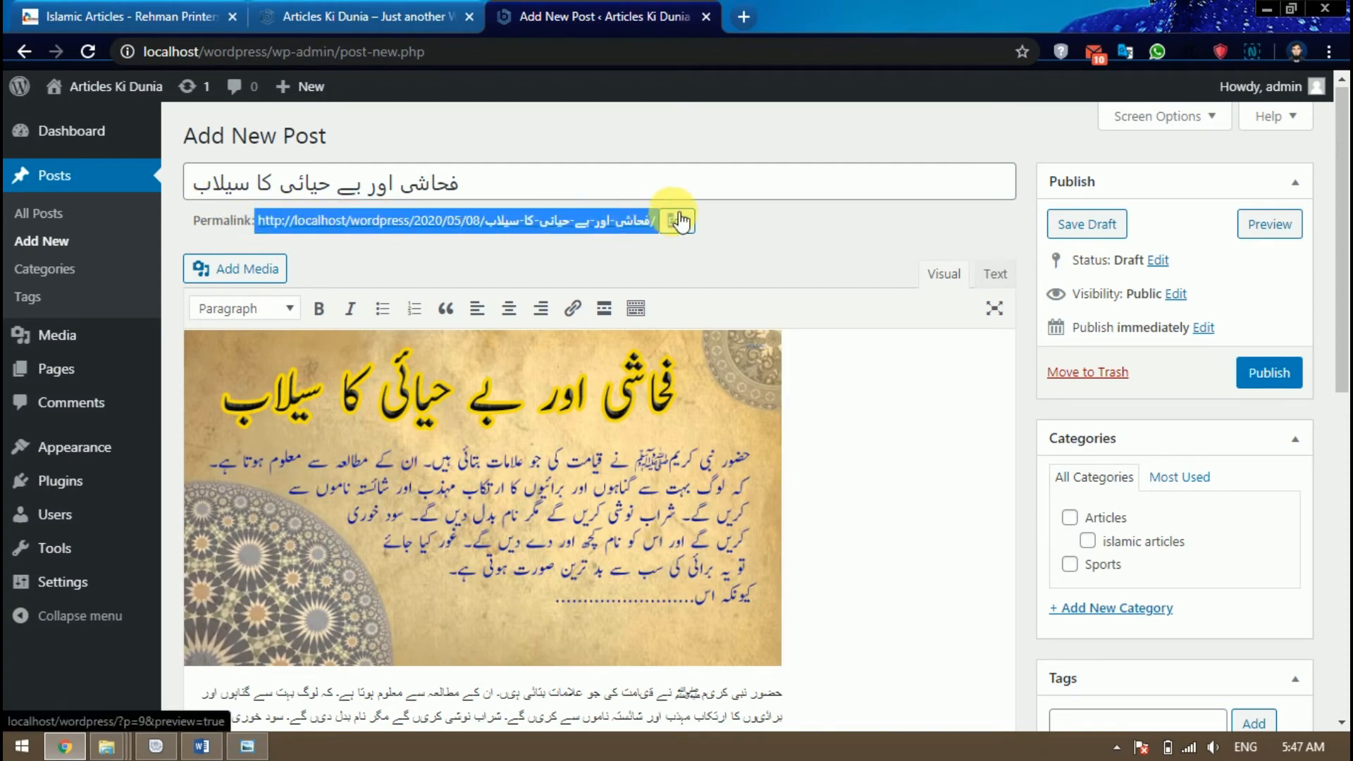
click(621, 268)
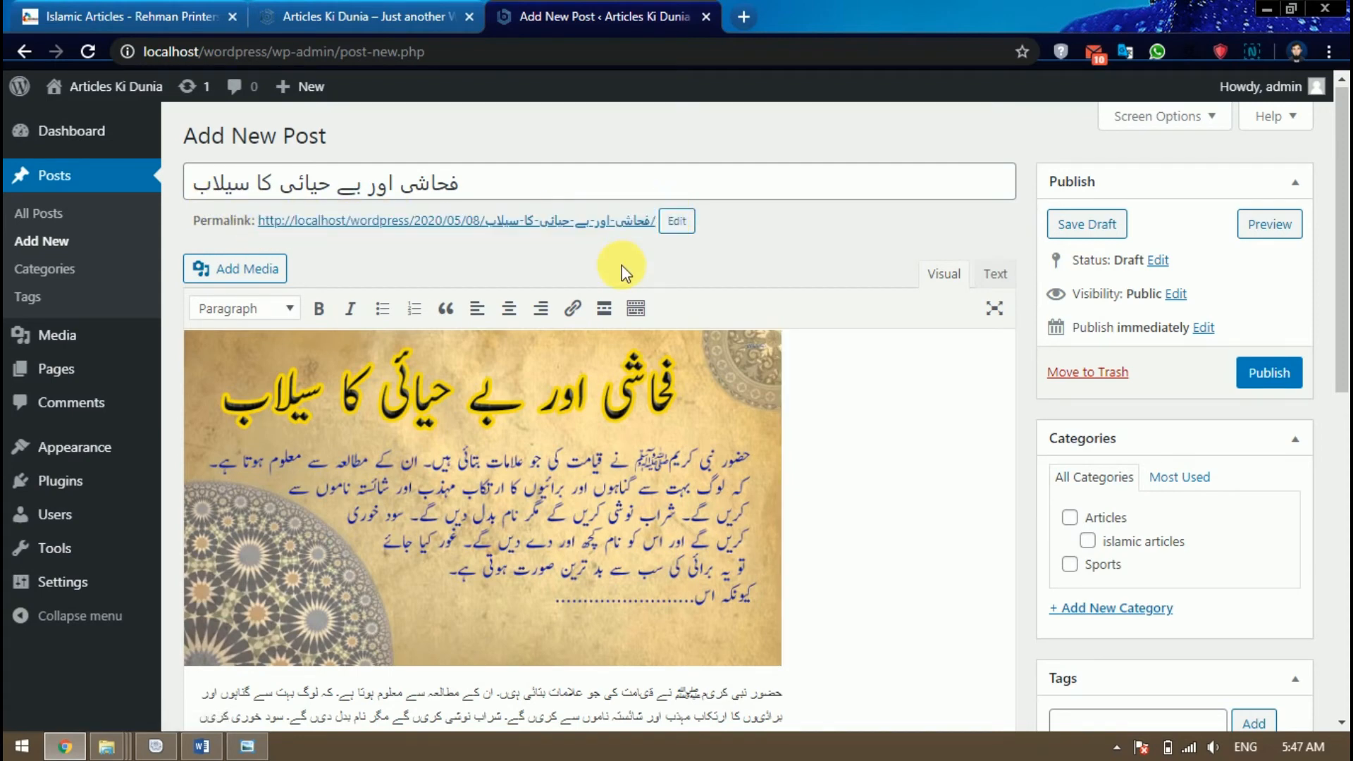
click(687, 224)
drag(669, 225, 496, 227)
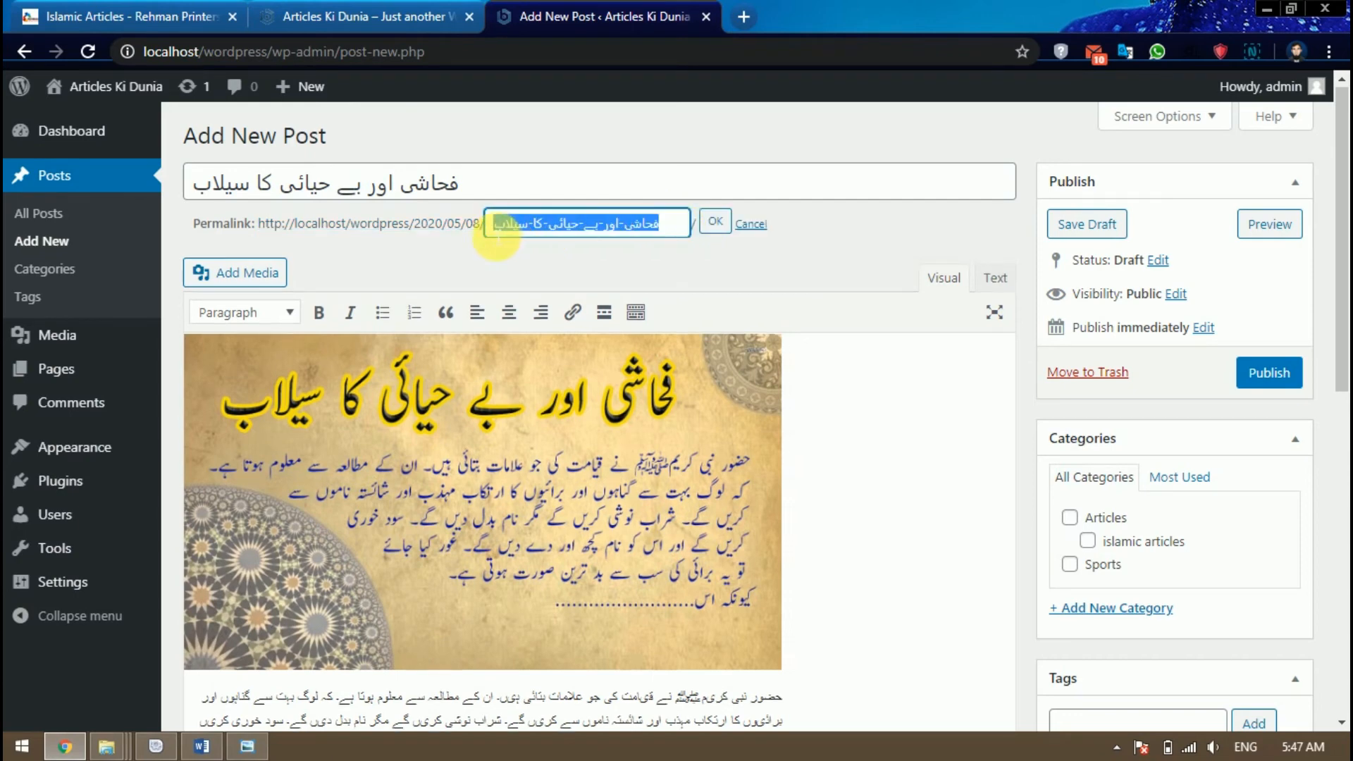
click(610, 273)
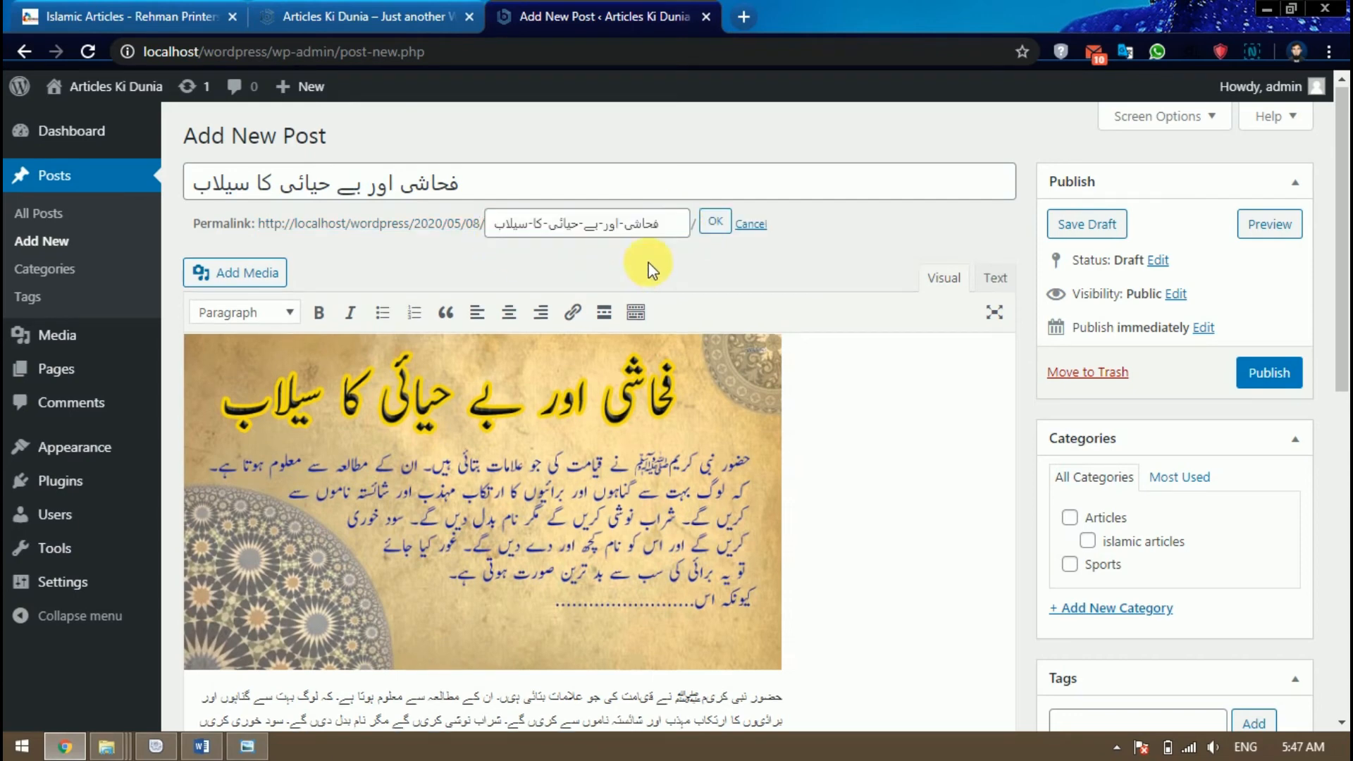
click(721, 228)
Select the single-line third paragraph of the post's body and copy the address of the Islamic Articles page from the other browser tab.
scroll(895, 484, down, 10)
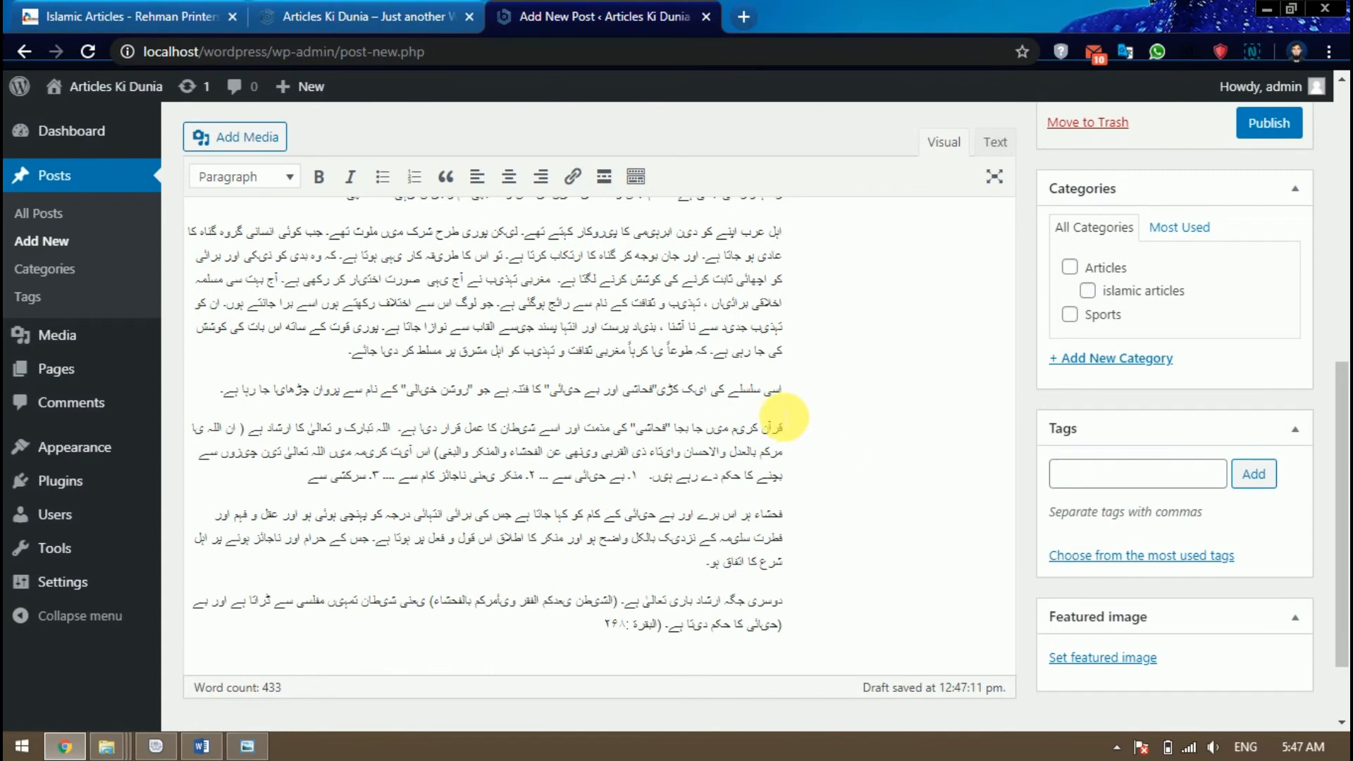
drag(782, 389, 235, 392)
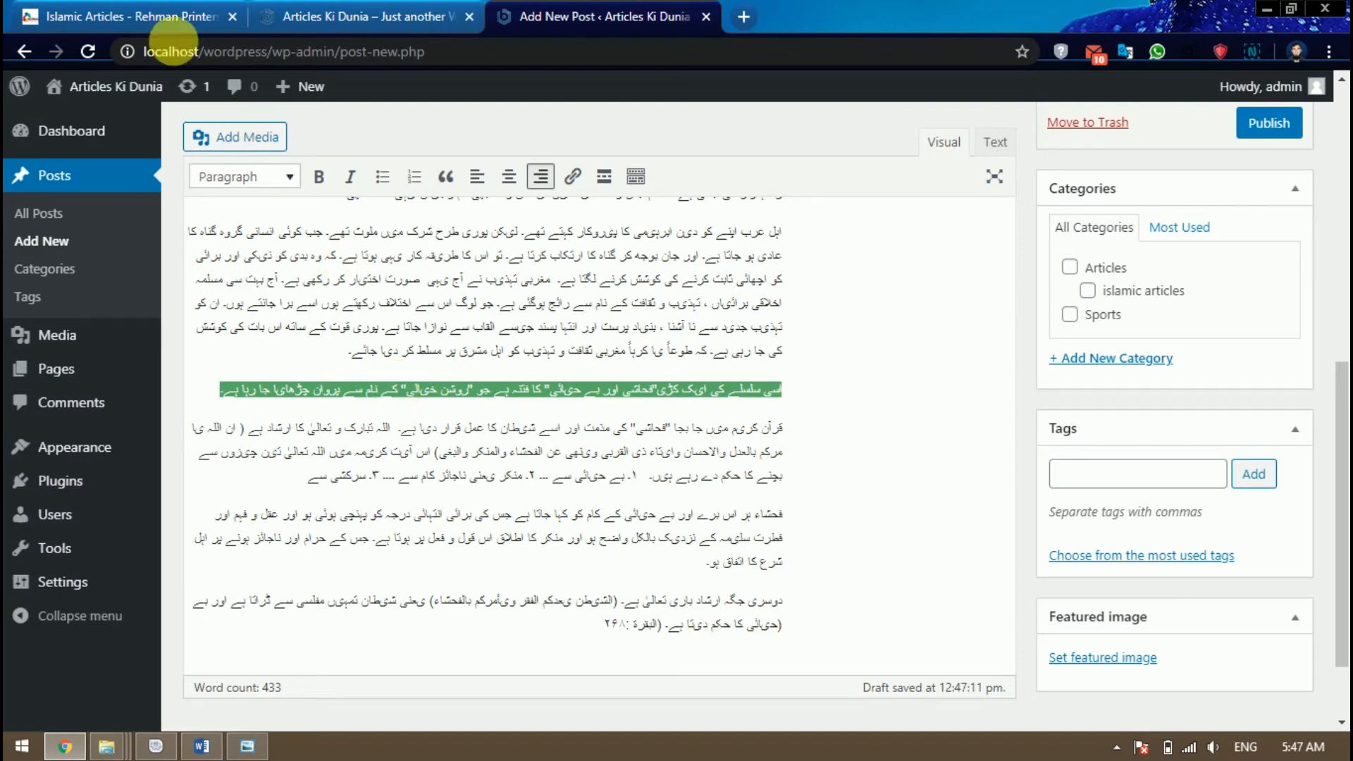
click(117, 17)
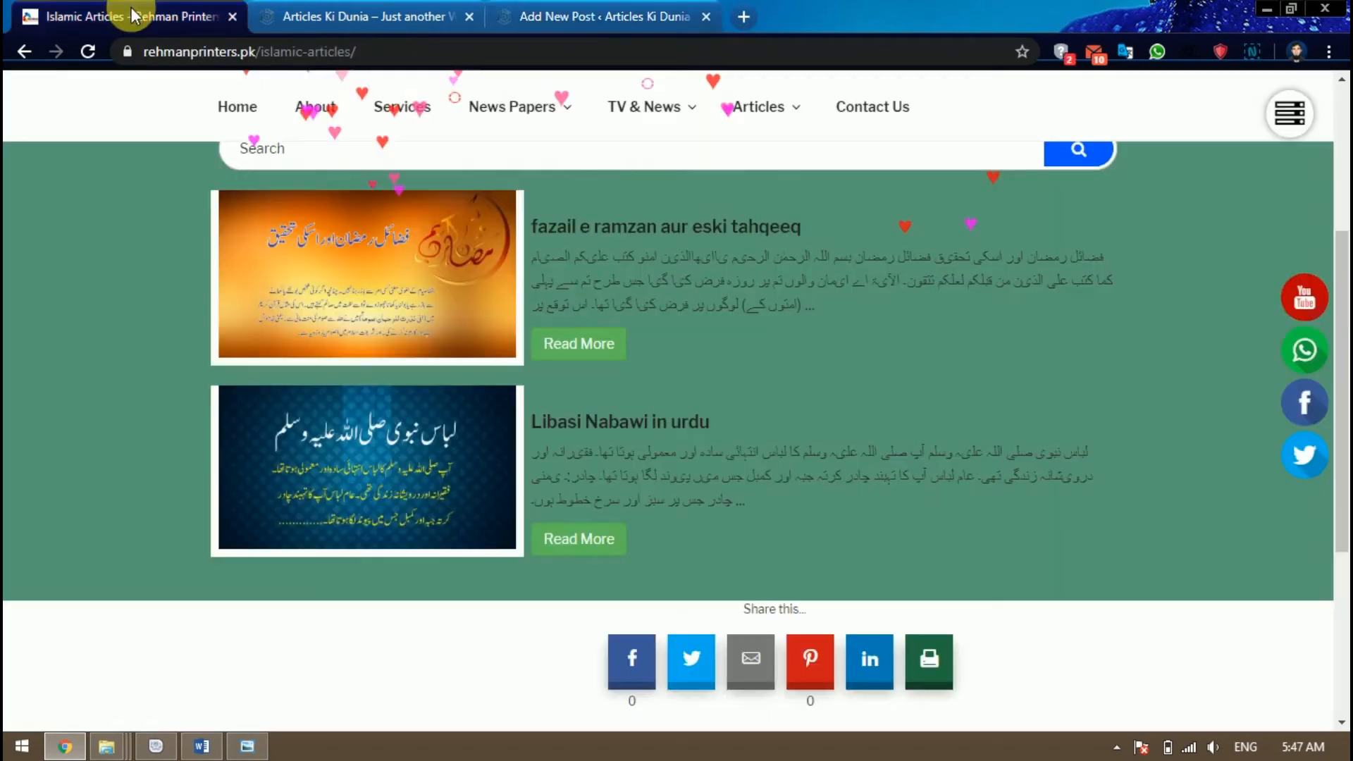
click(378, 57)
key(ctrl+c)
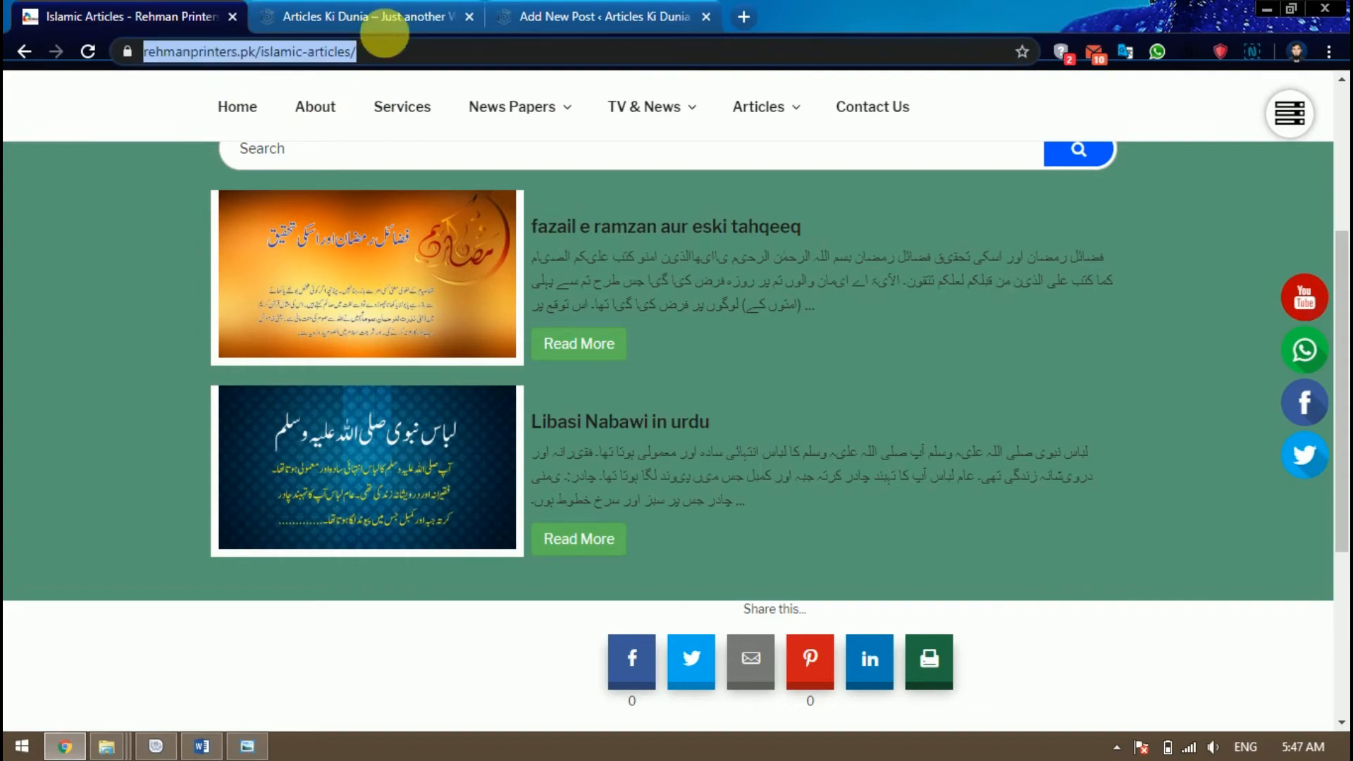
Back in the post, link the selected single-line paragraph to rehmanprinters.pk/islamic-articles and check the link's target.
click(568, 19)
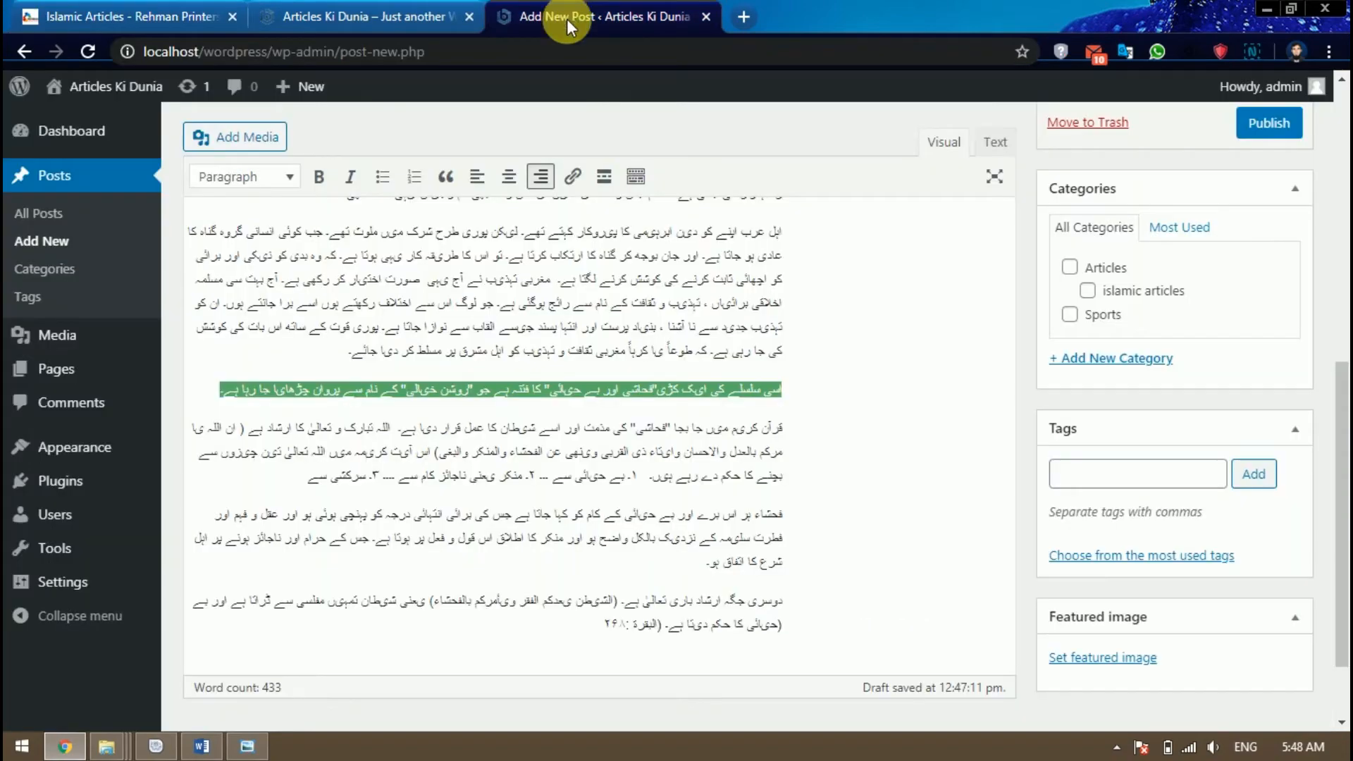
scroll(560, 405, up, 3)
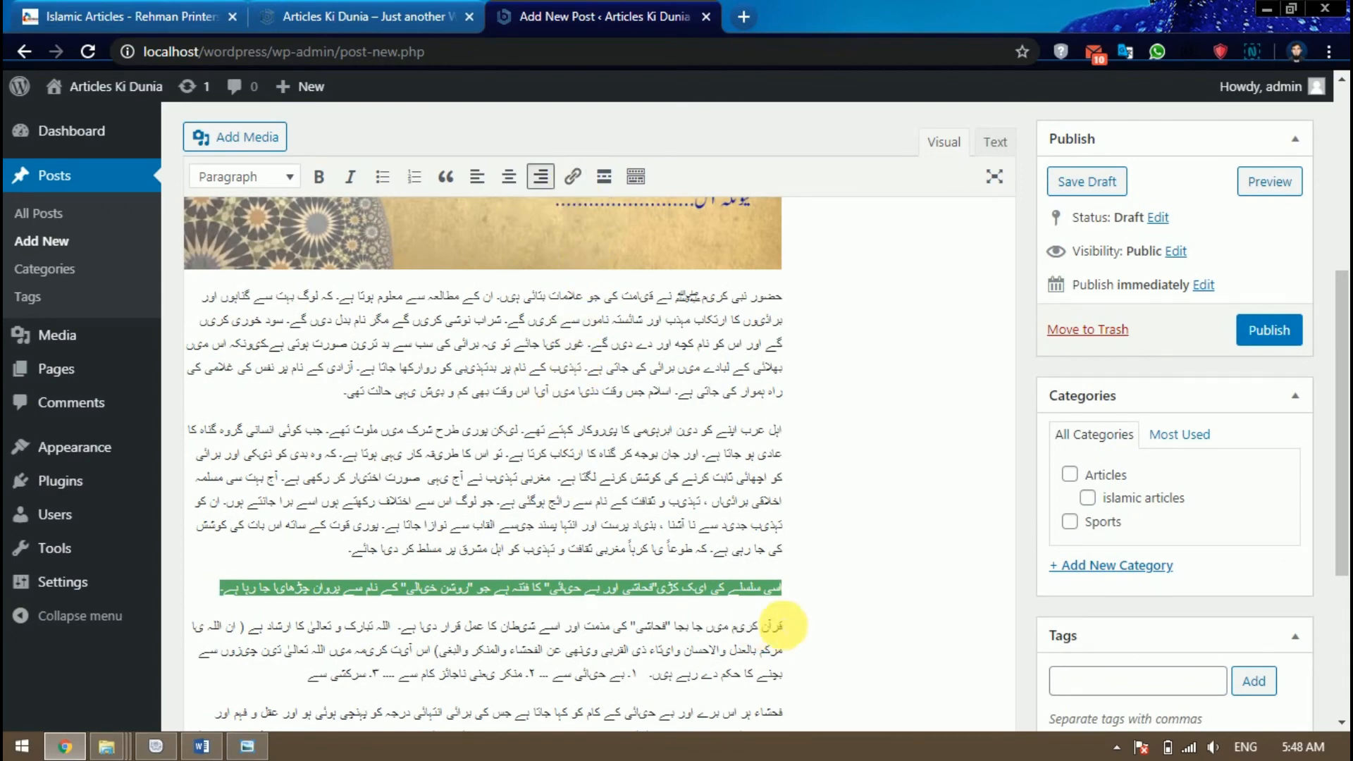
click(584, 185)
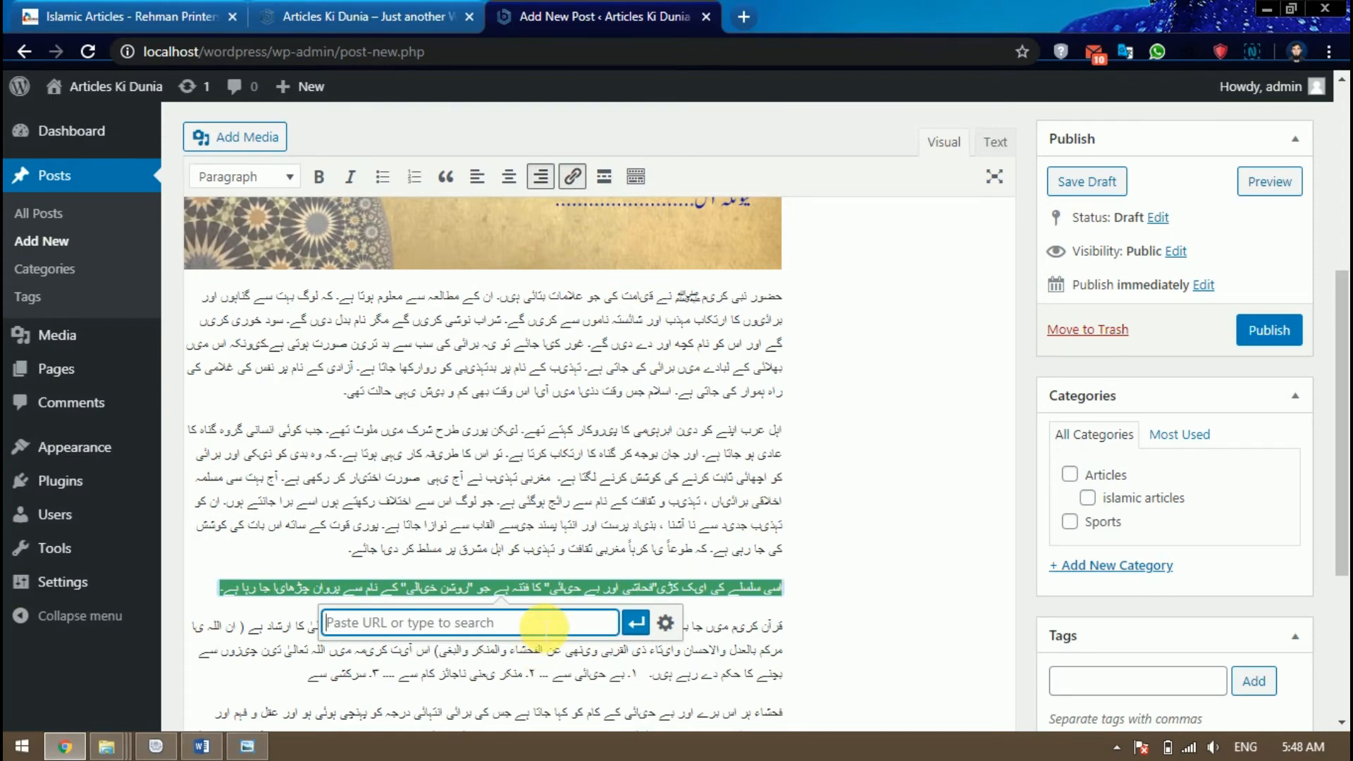
key(ctrl+v)
click(634, 623)
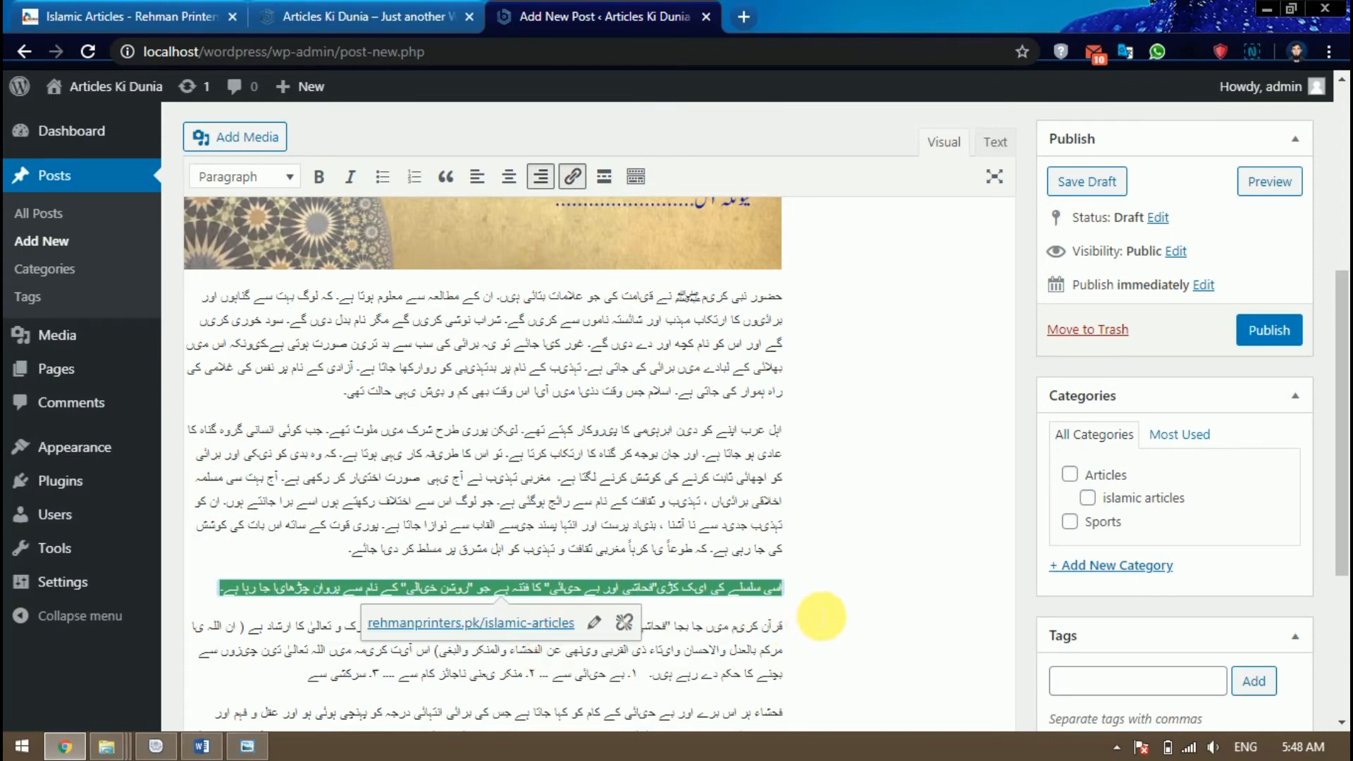
click(831, 611)
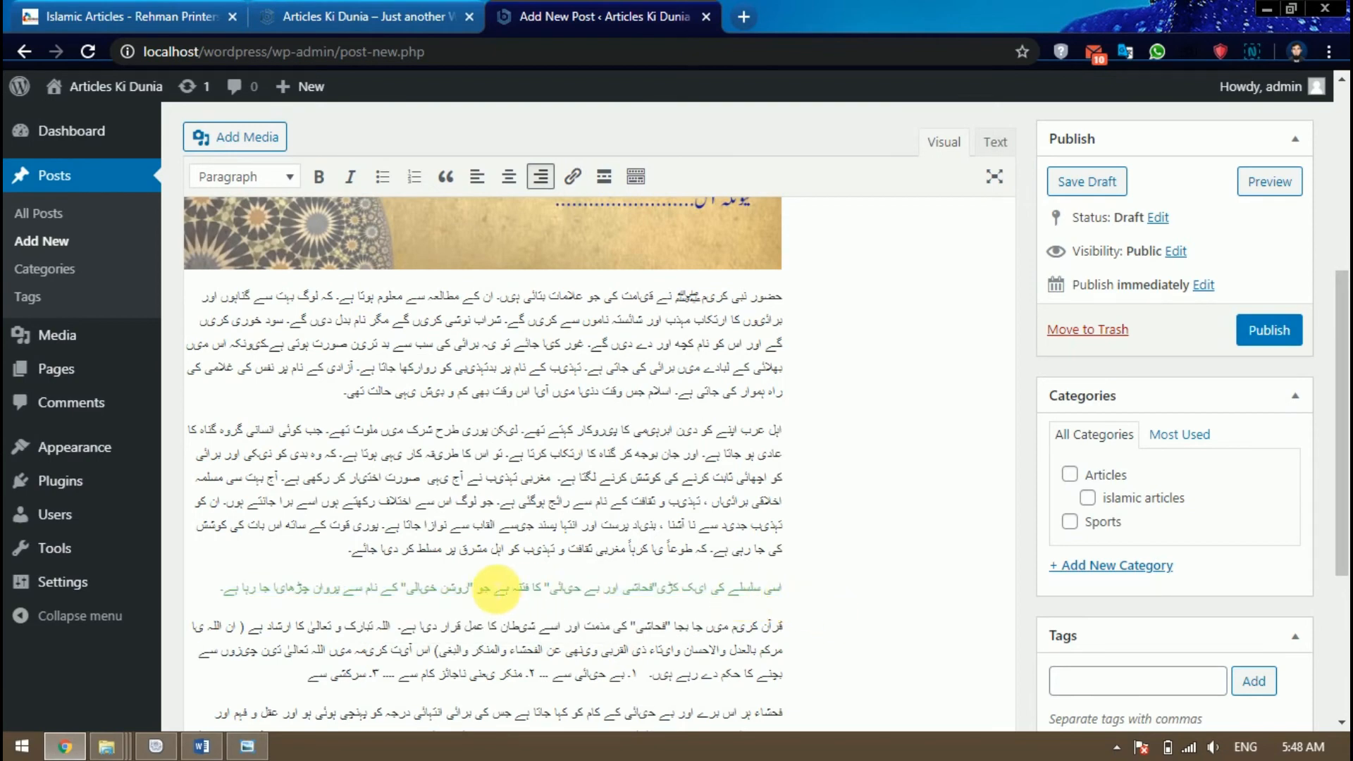
click(466, 595)
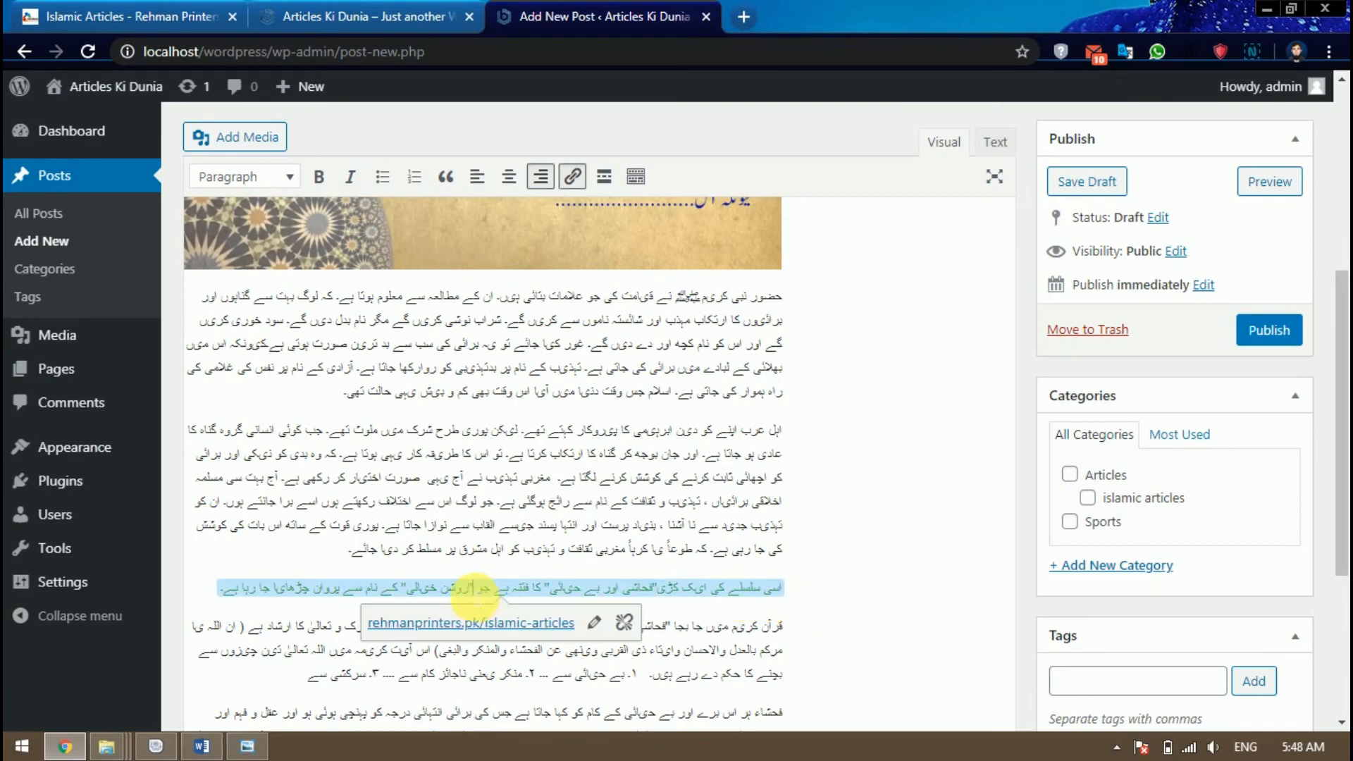
click(825, 613)
Look through the post's content from the image at the start to the last paragraph.
scroll(826, 613, down, 3)
scroll(824, 609, down, 2)
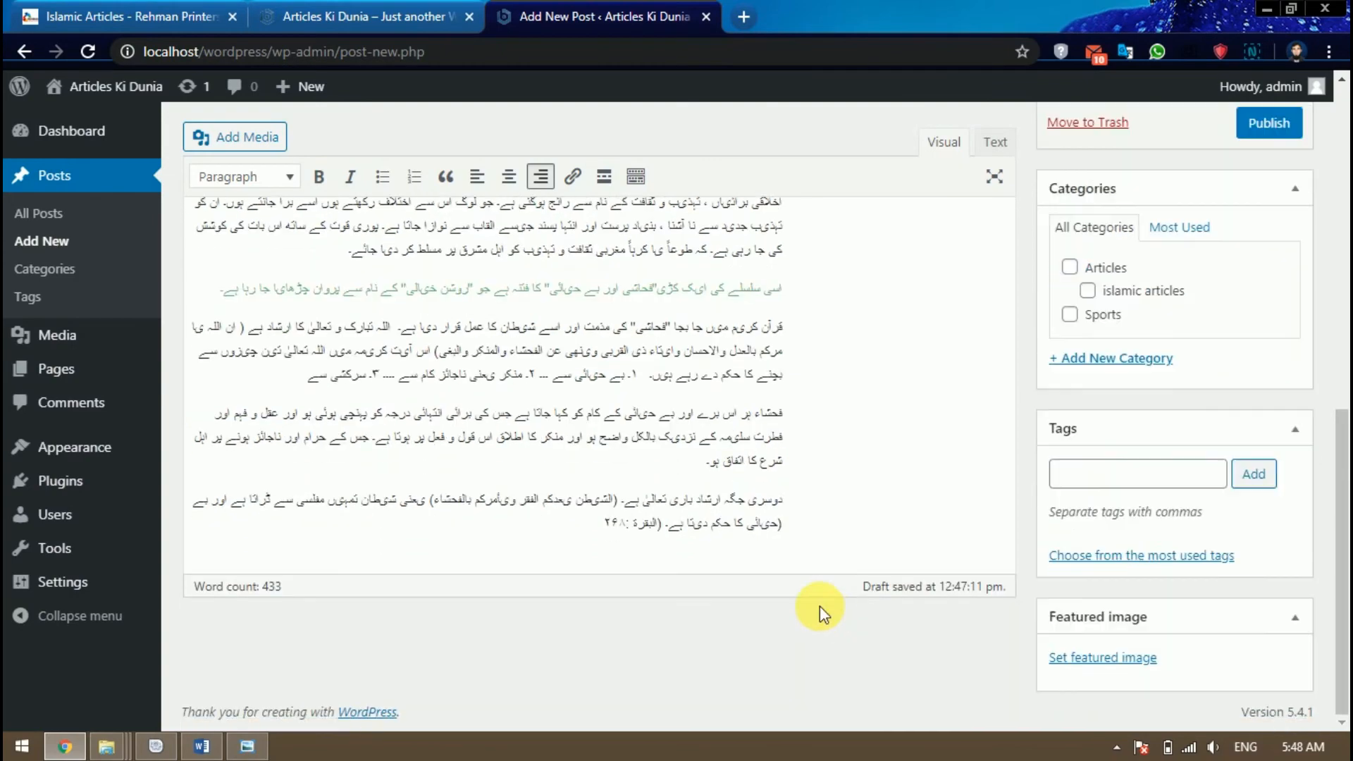
scroll(818, 606, up, 10)
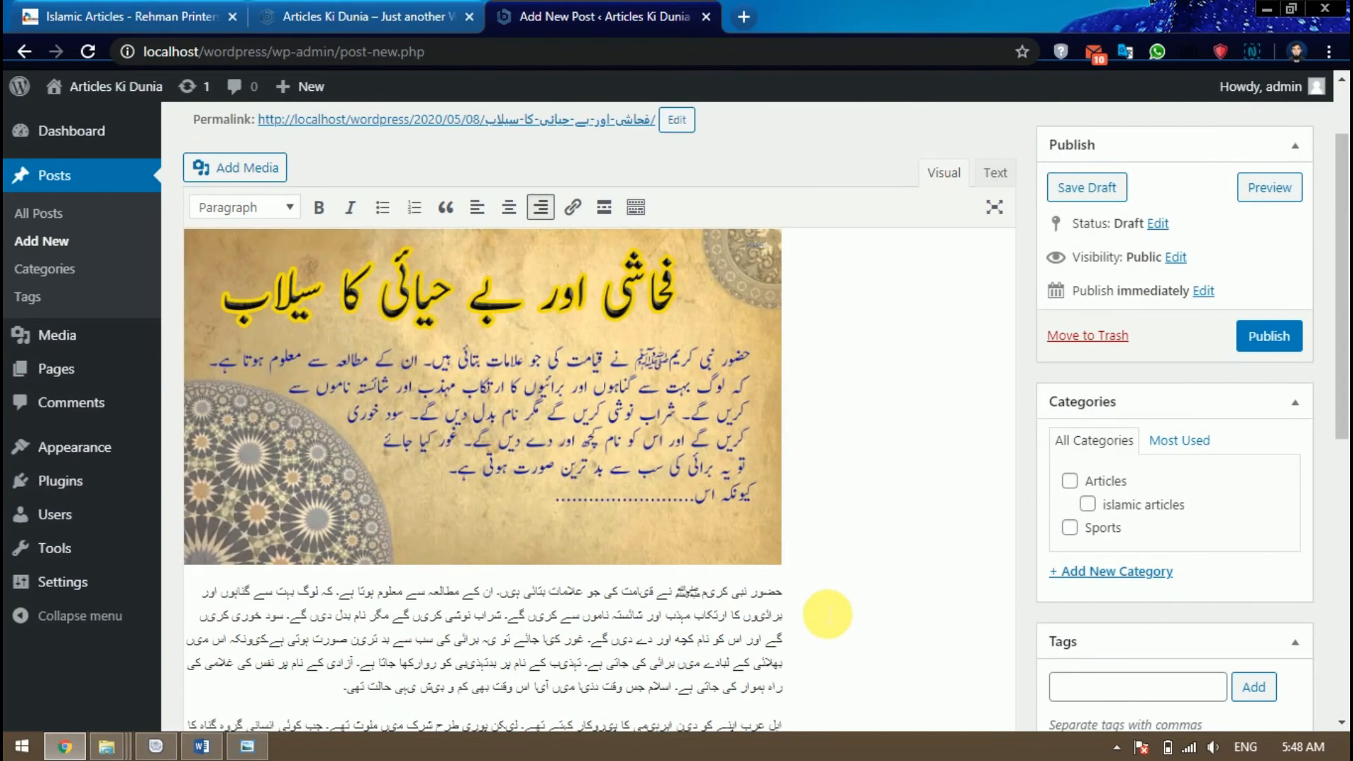
scroll(827, 613, down, 10)
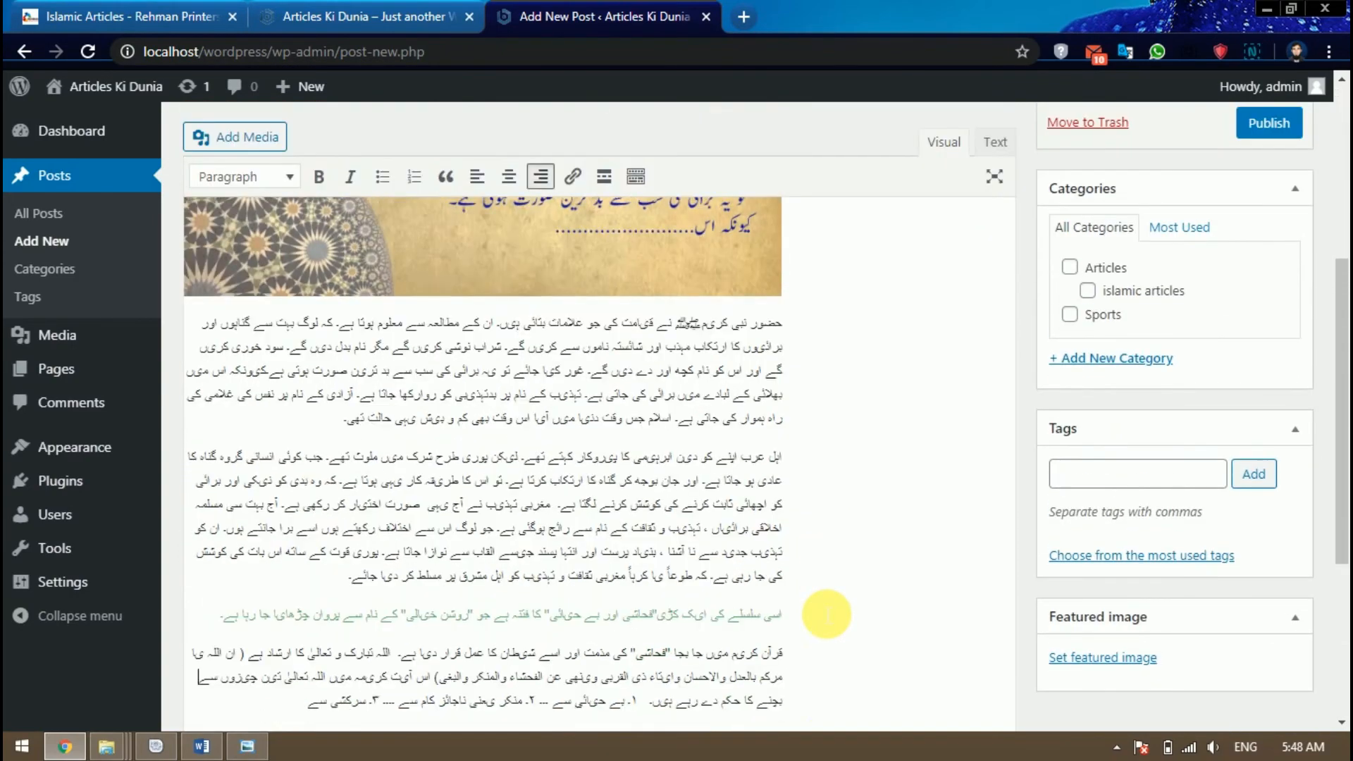
scroll(821, 607, down, 2)
scroll(994, 564, up, 5)
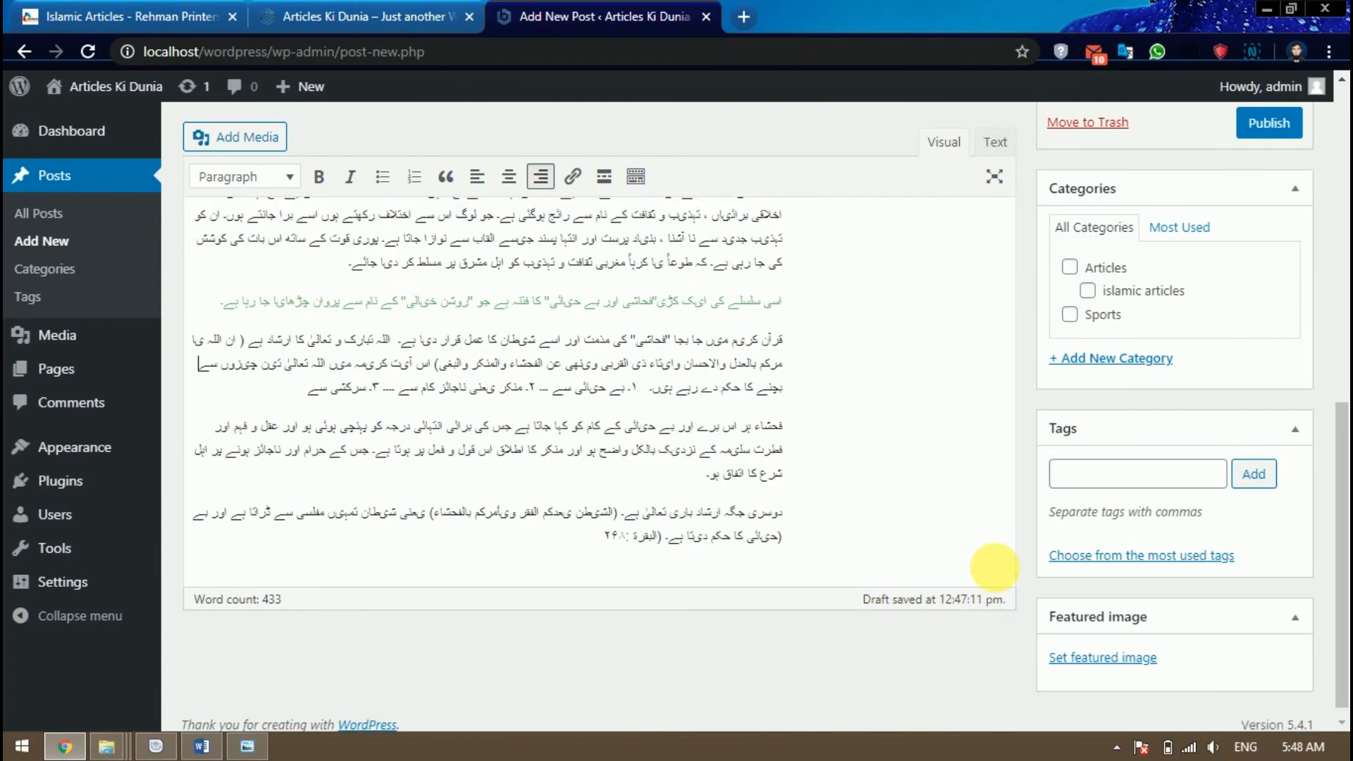
scroll(1001, 574, down, 1)
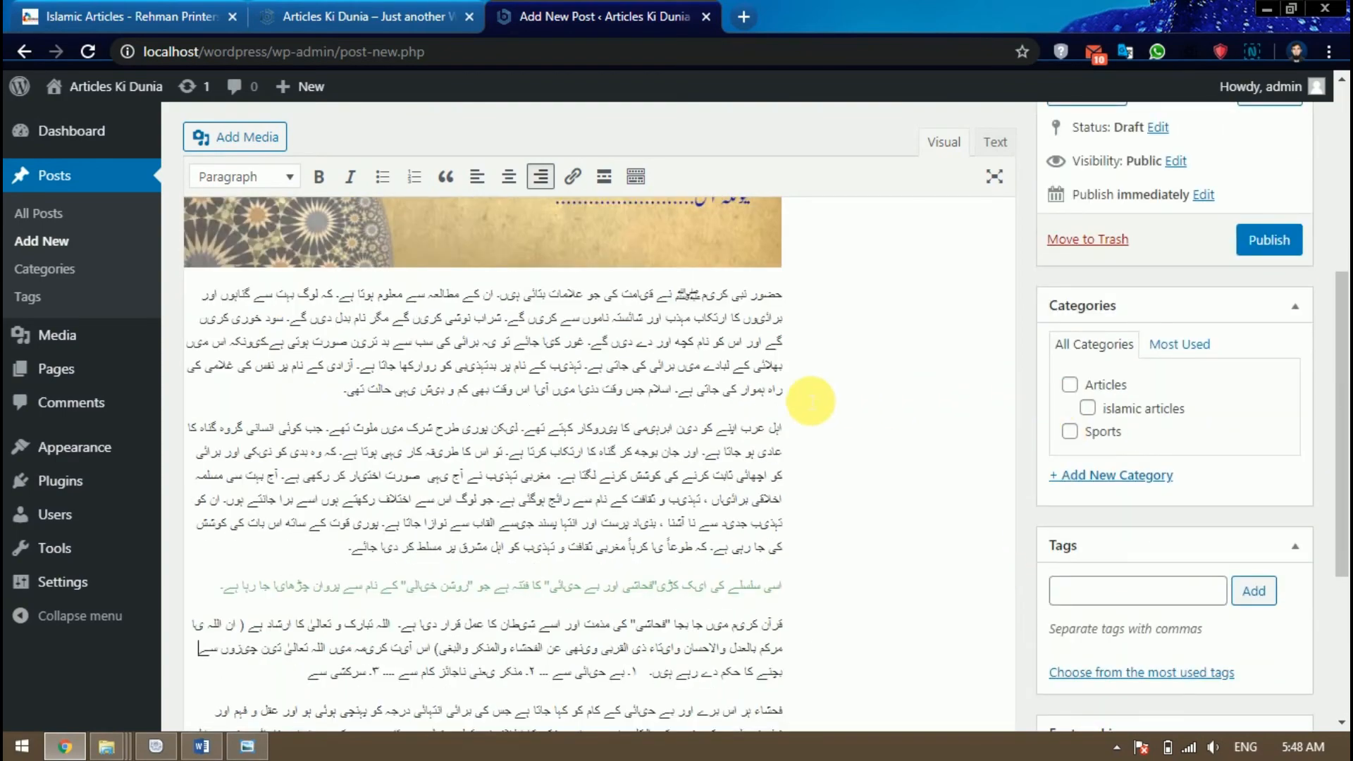
scroll(765, 411, up, 1)
scroll(834, 451, up, 4)
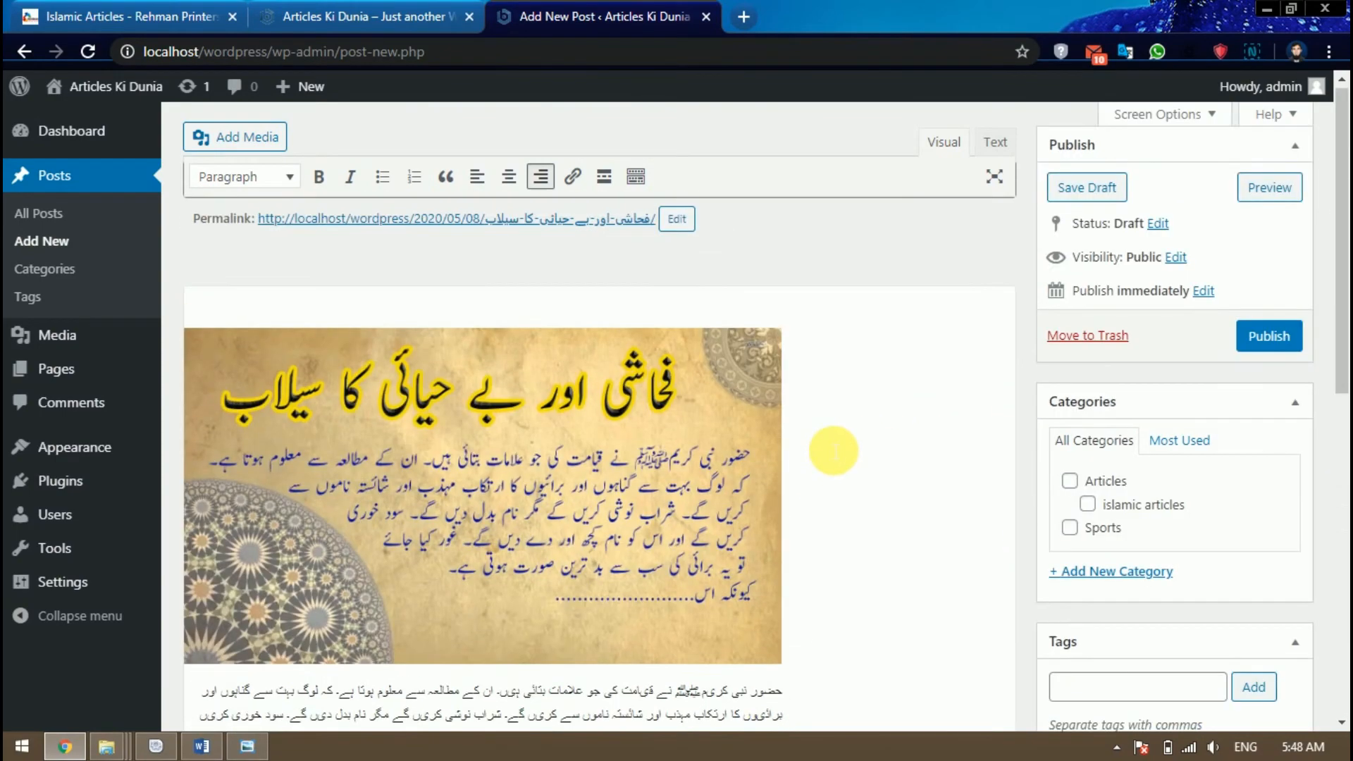
scroll(833, 451, down, 5)
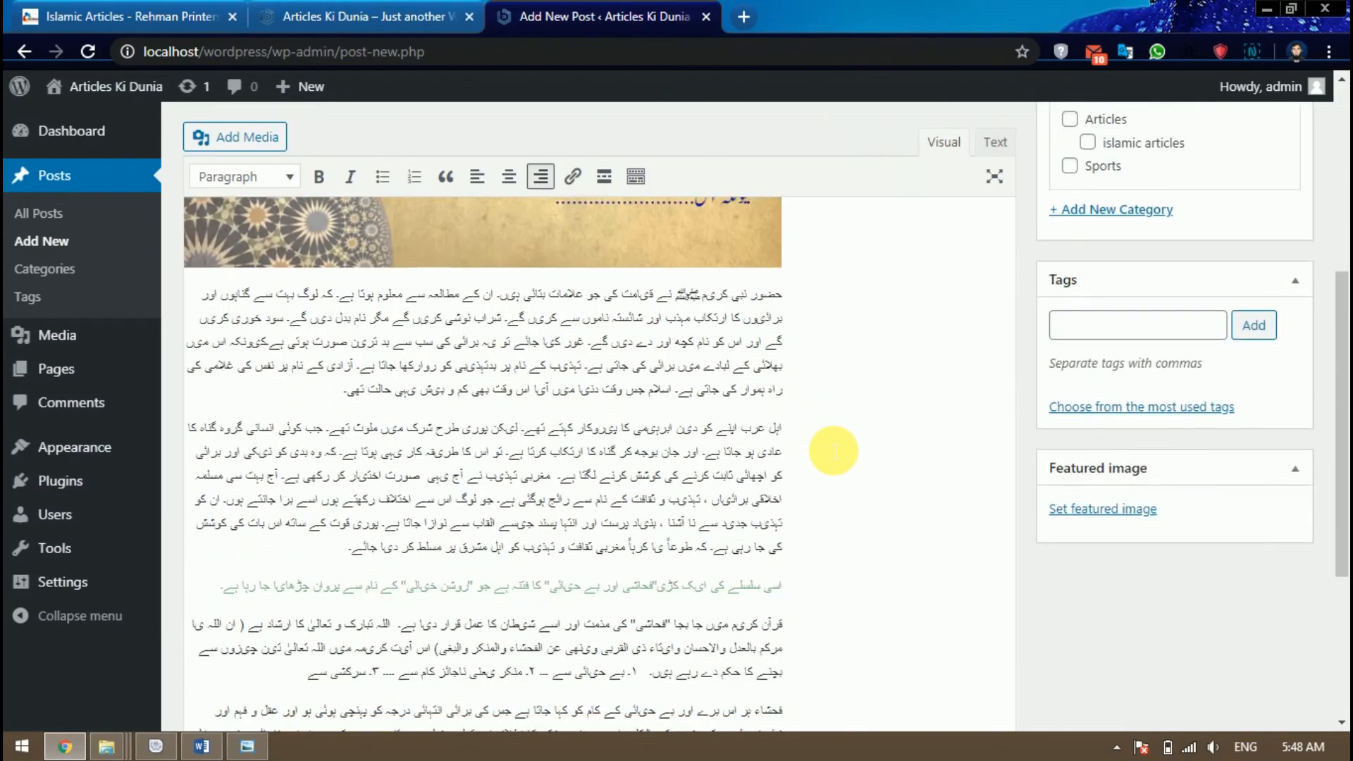
scroll(834, 451, up, 5)
scroll(906, 486, down, 3)
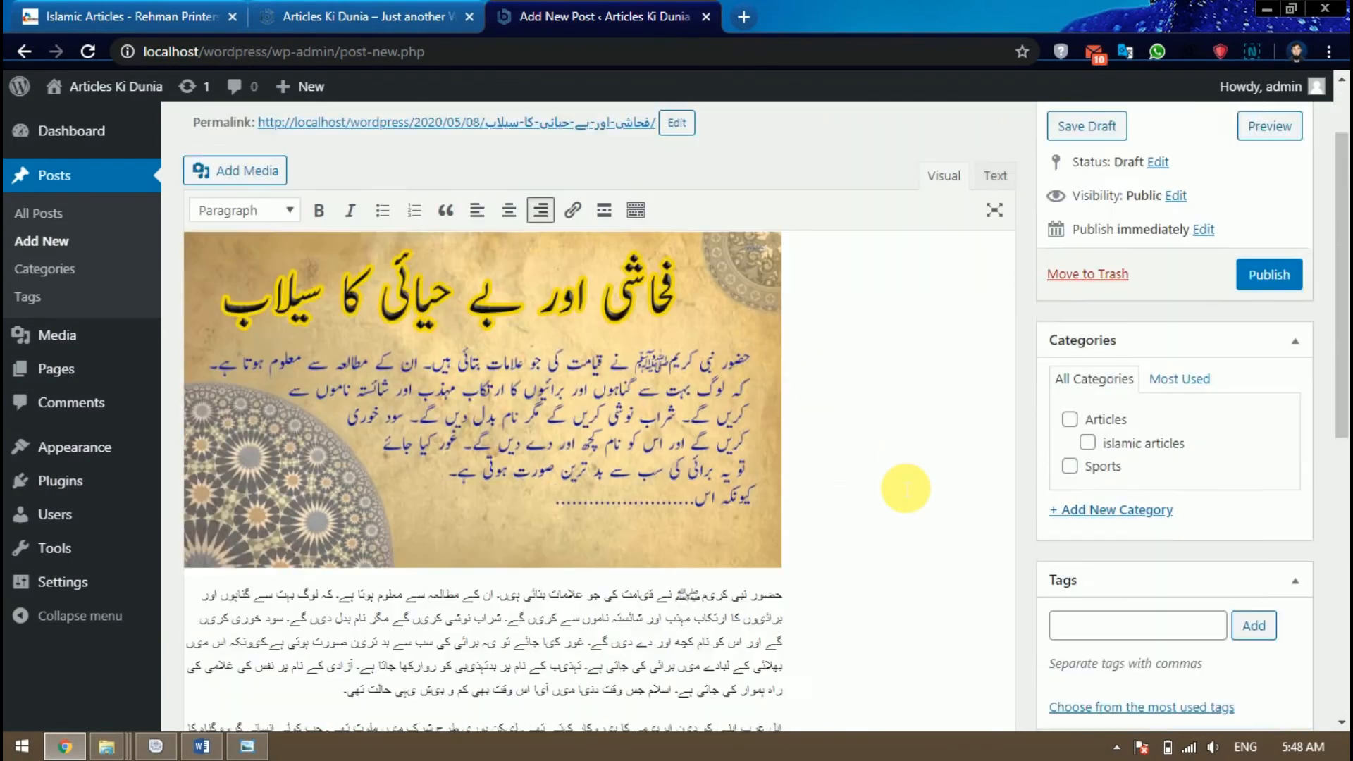
Copy the article's title line from the Word document and paste it into a new right-aligned line between the post's image and first paragraph in Chrome.
click(201, 745)
drag(855, 278, 977, 274)
key(ctrl+c)
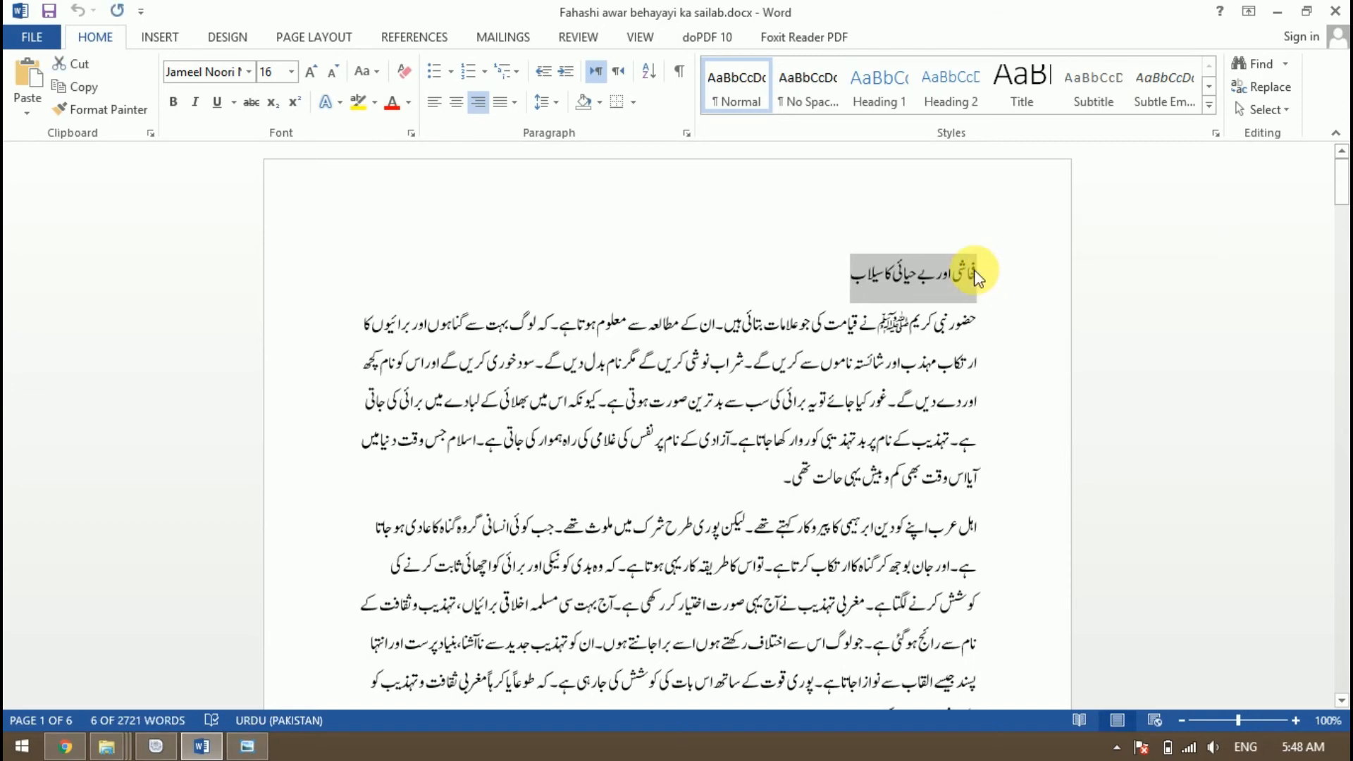
click(65, 746)
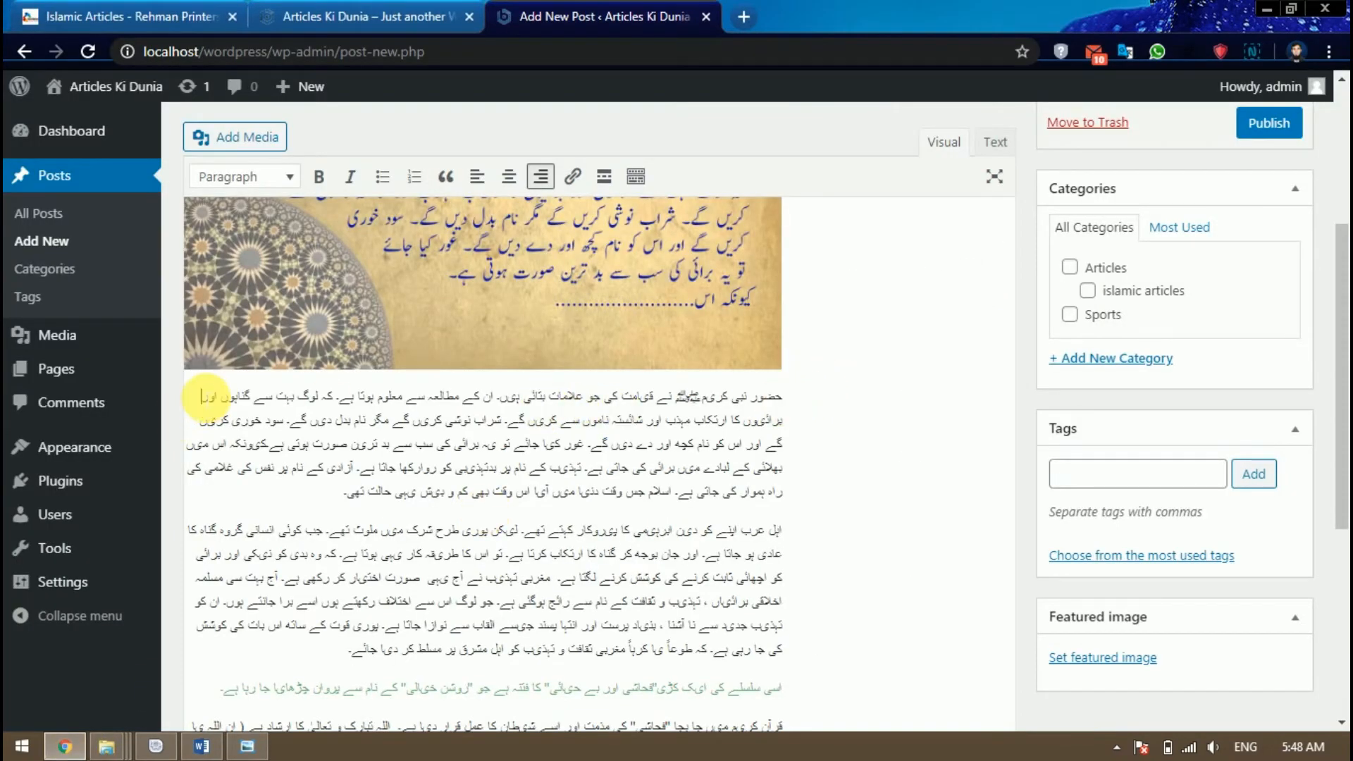
key(Return)
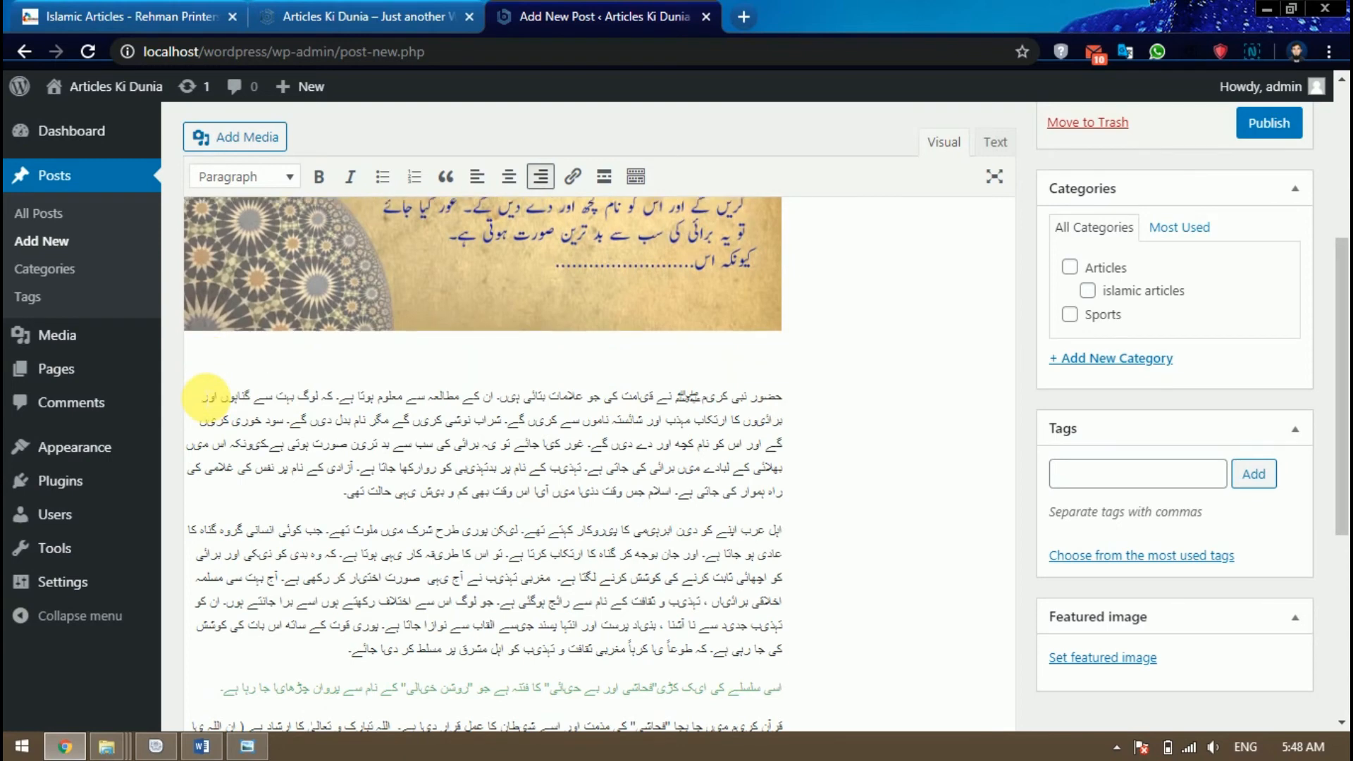
key(Up)
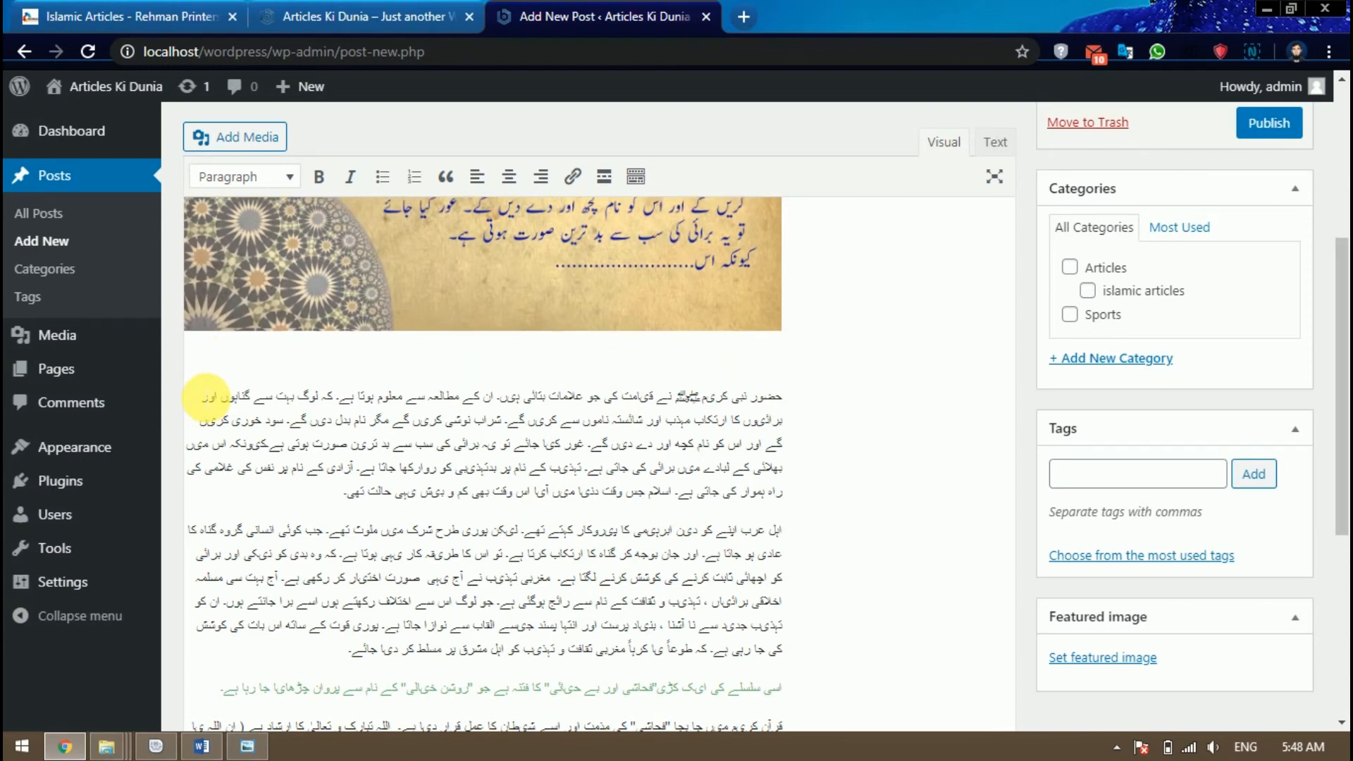
click(540, 176)
key(ctrl+v)
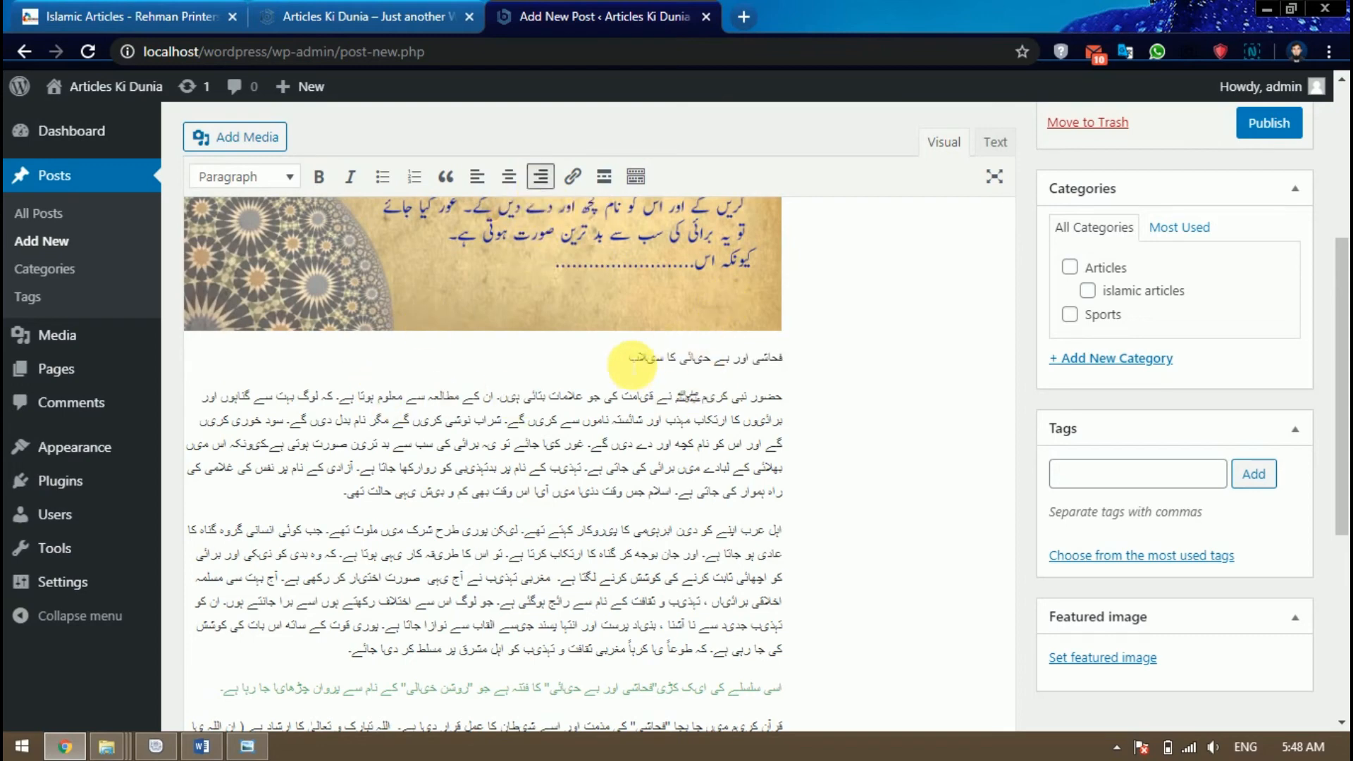
Format the right-aligned title line between the post's image and first paragraph as Heading 1.
drag(624, 359, 789, 361)
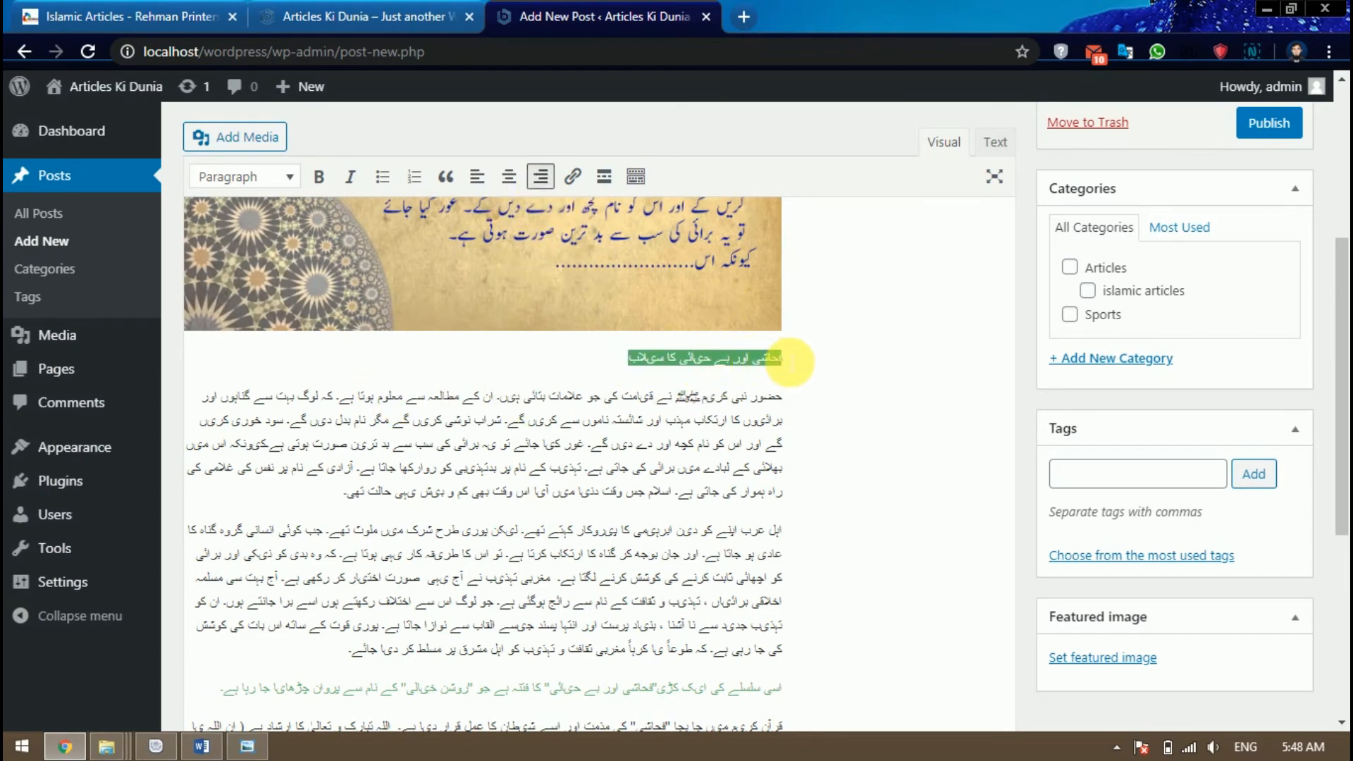
click(288, 185)
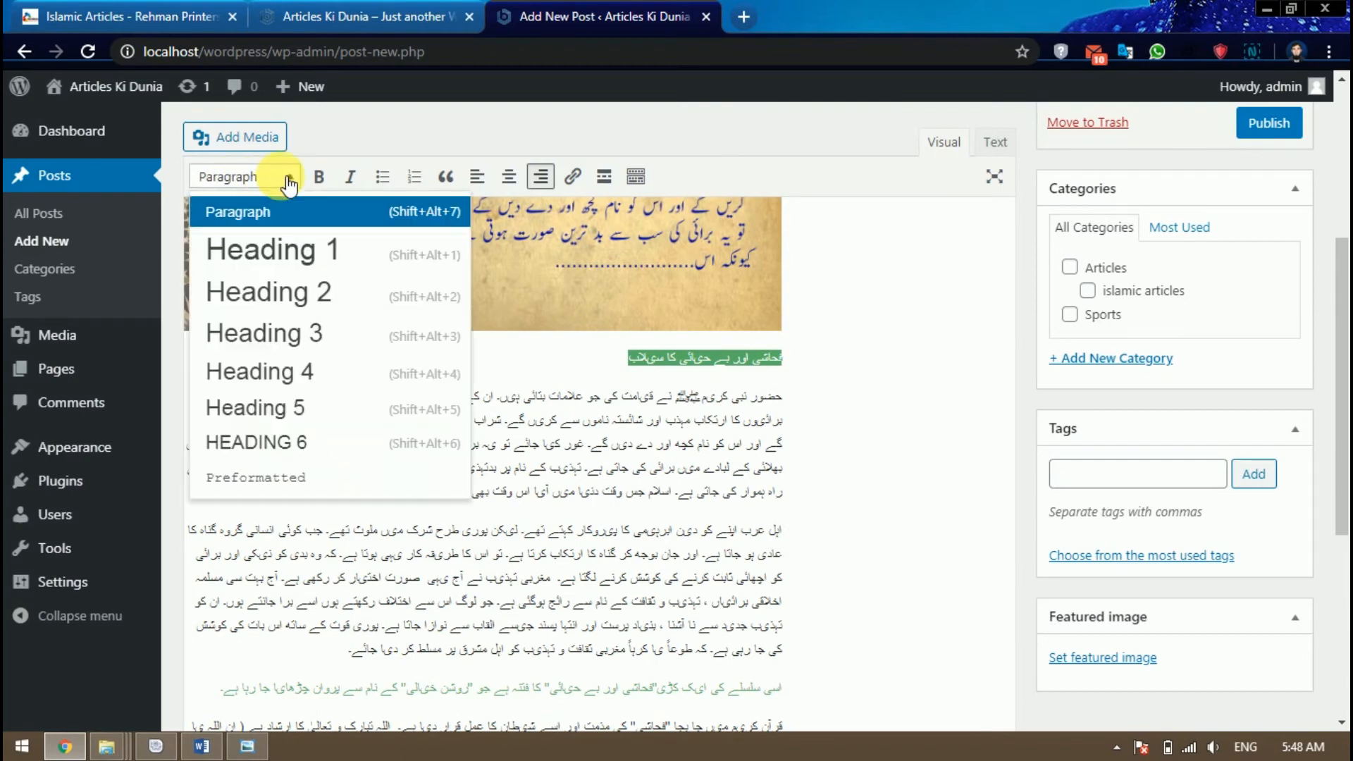
click(290, 254)
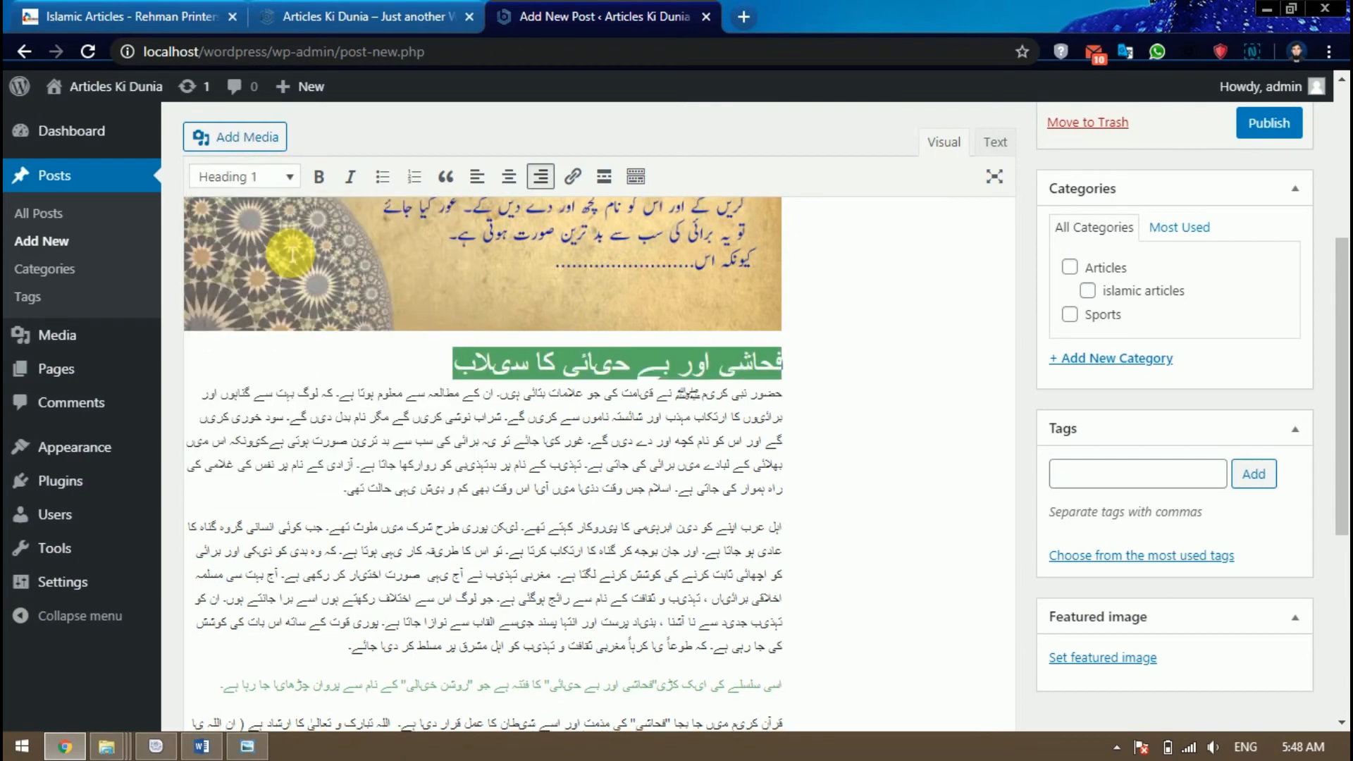
click(401, 369)
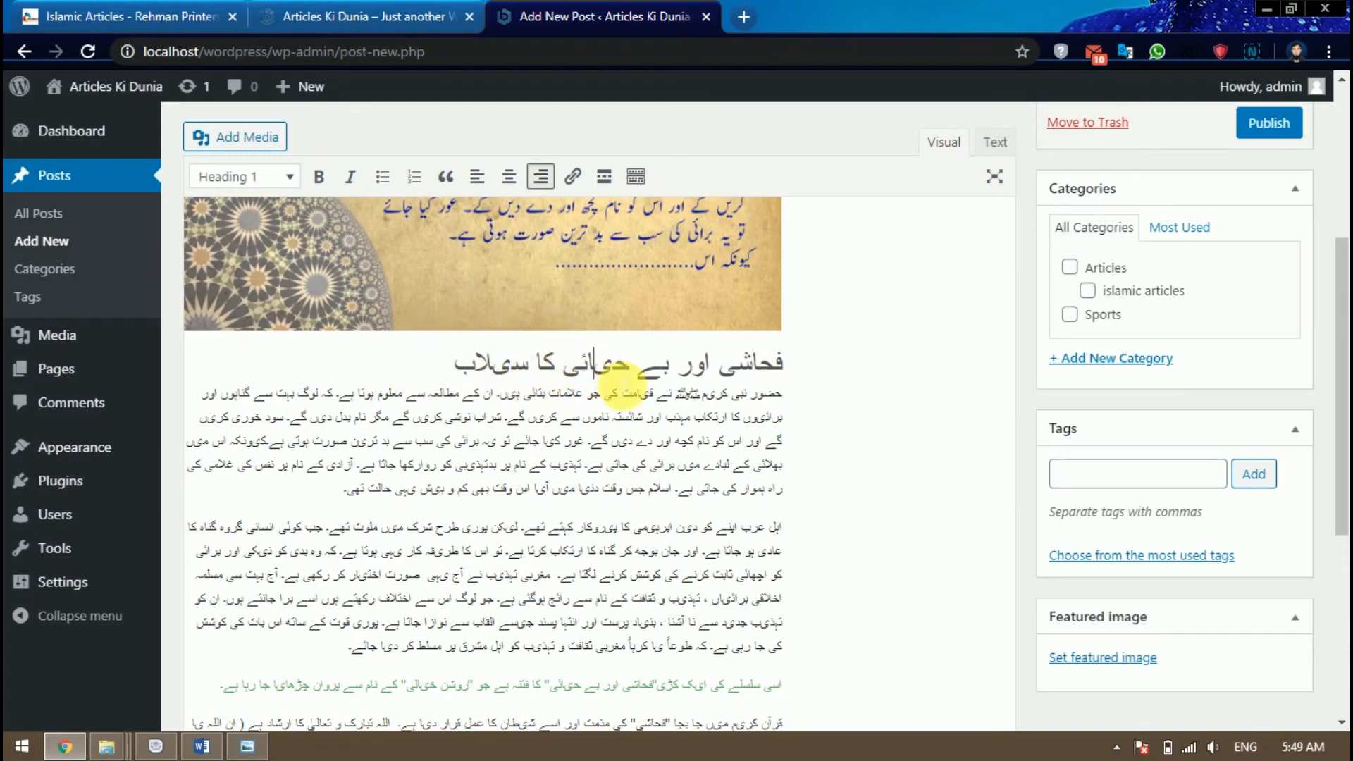
Split the opening words "قرآن کریم میں" of the paragraph below the linked line onto their own line and format it as Heading 2.
scroll(810, 434, down, 1)
scroll(810, 434, down, 5)
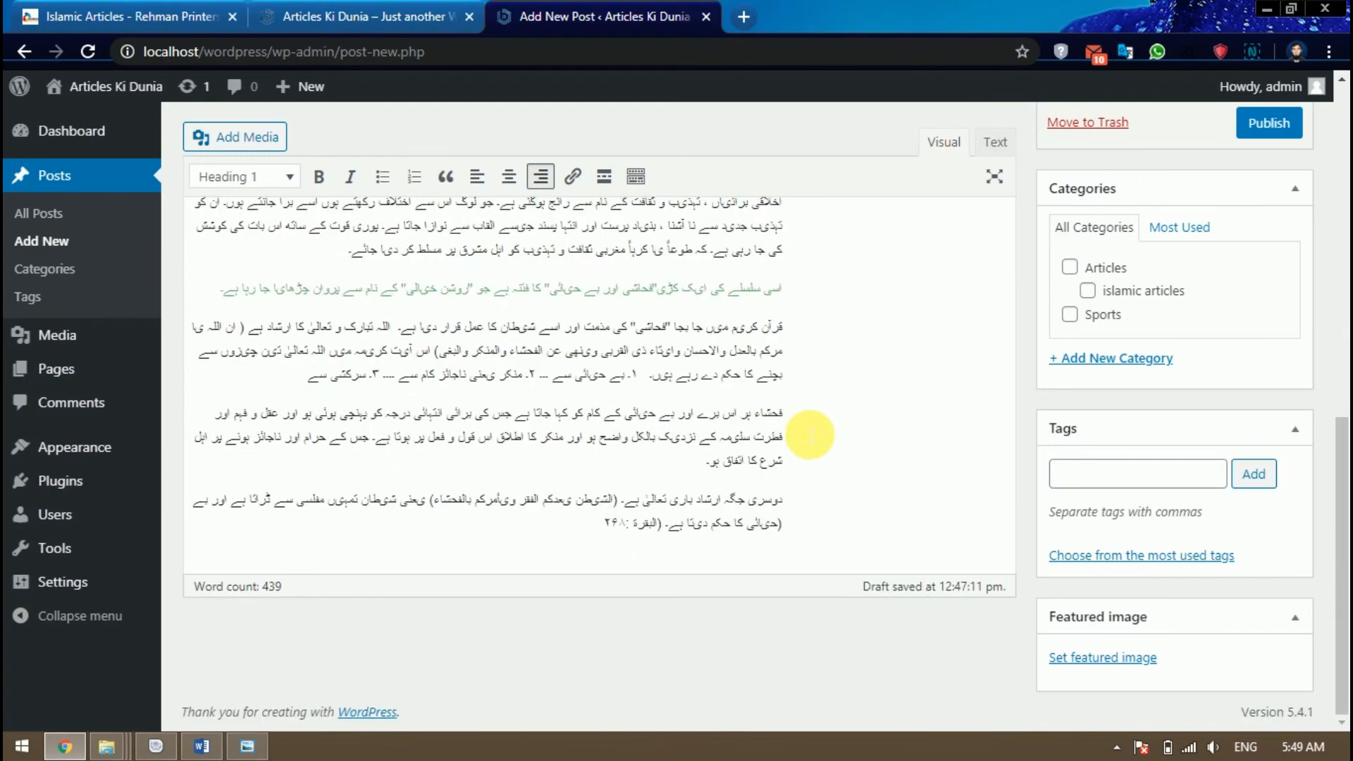
scroll(807, 421, up, 1)
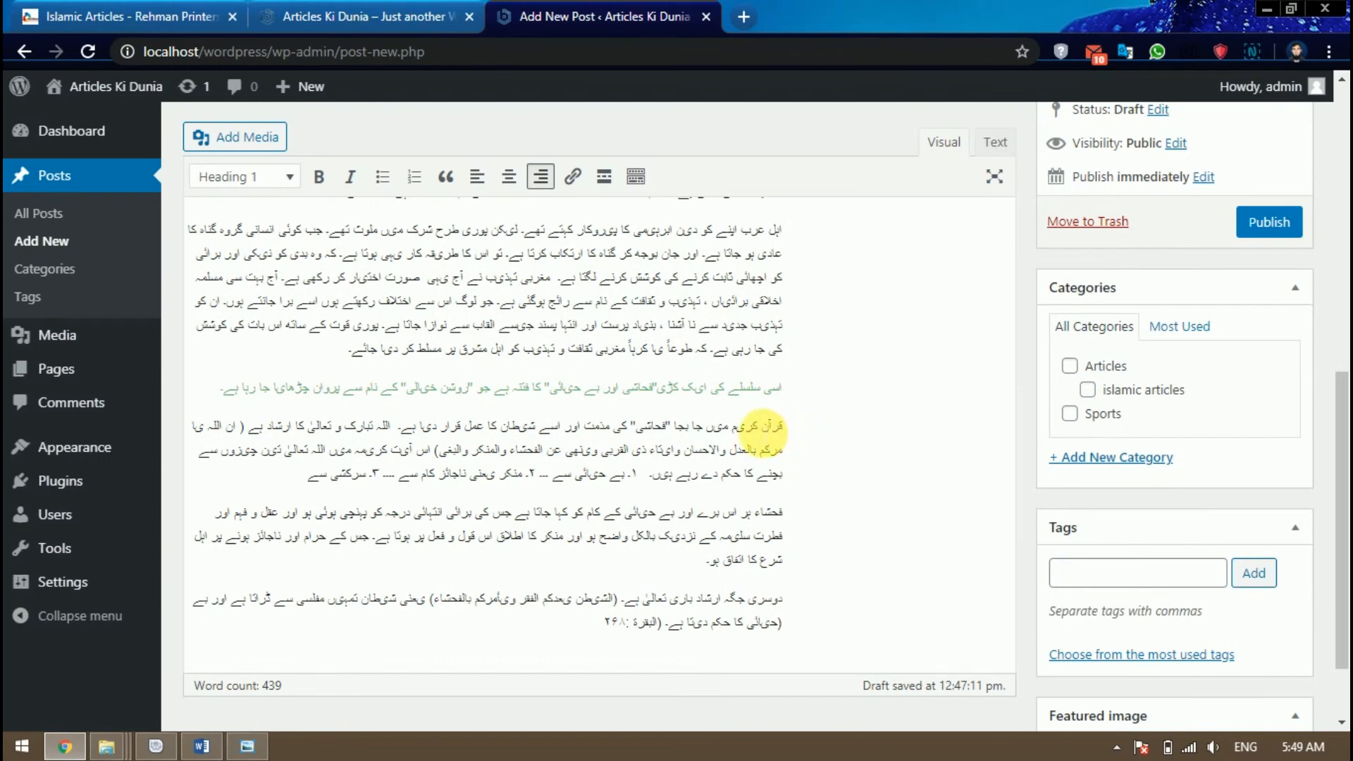
click(703, 427)
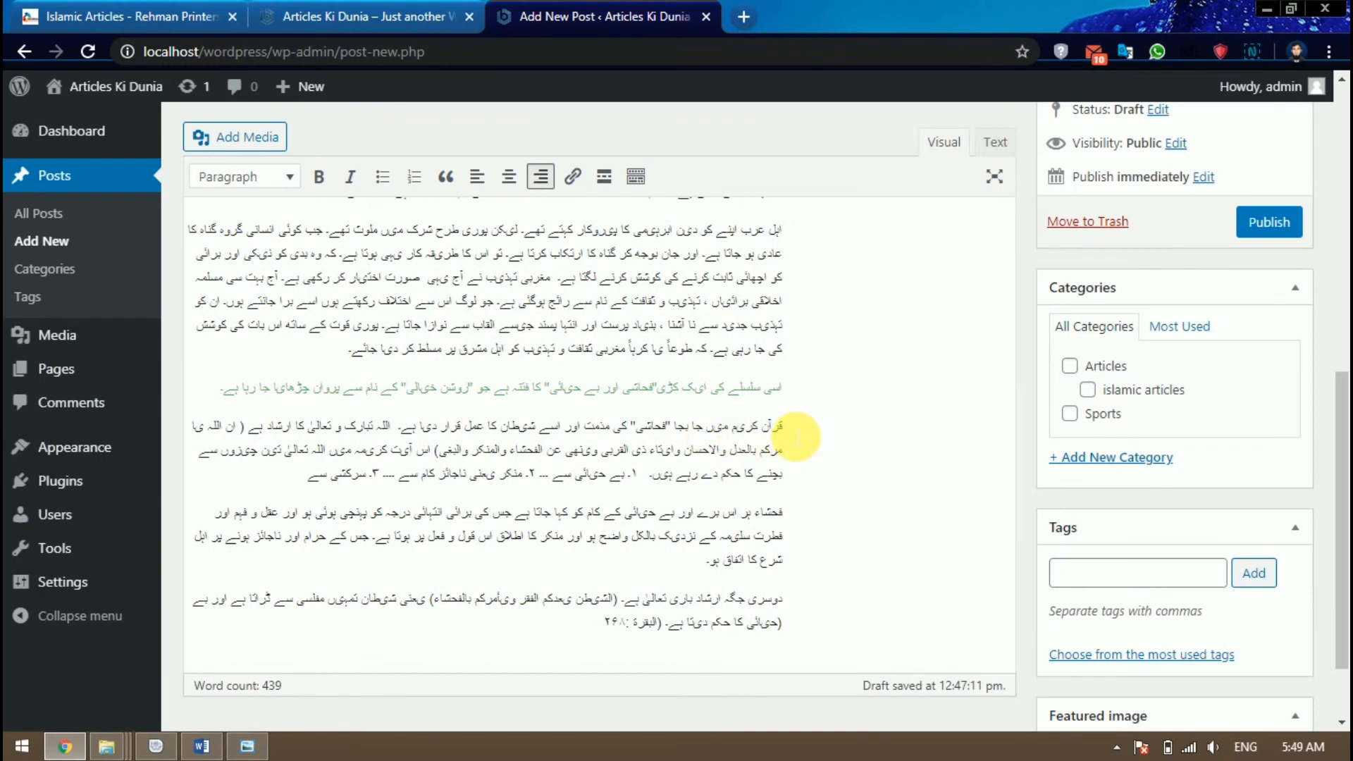
key(Return)
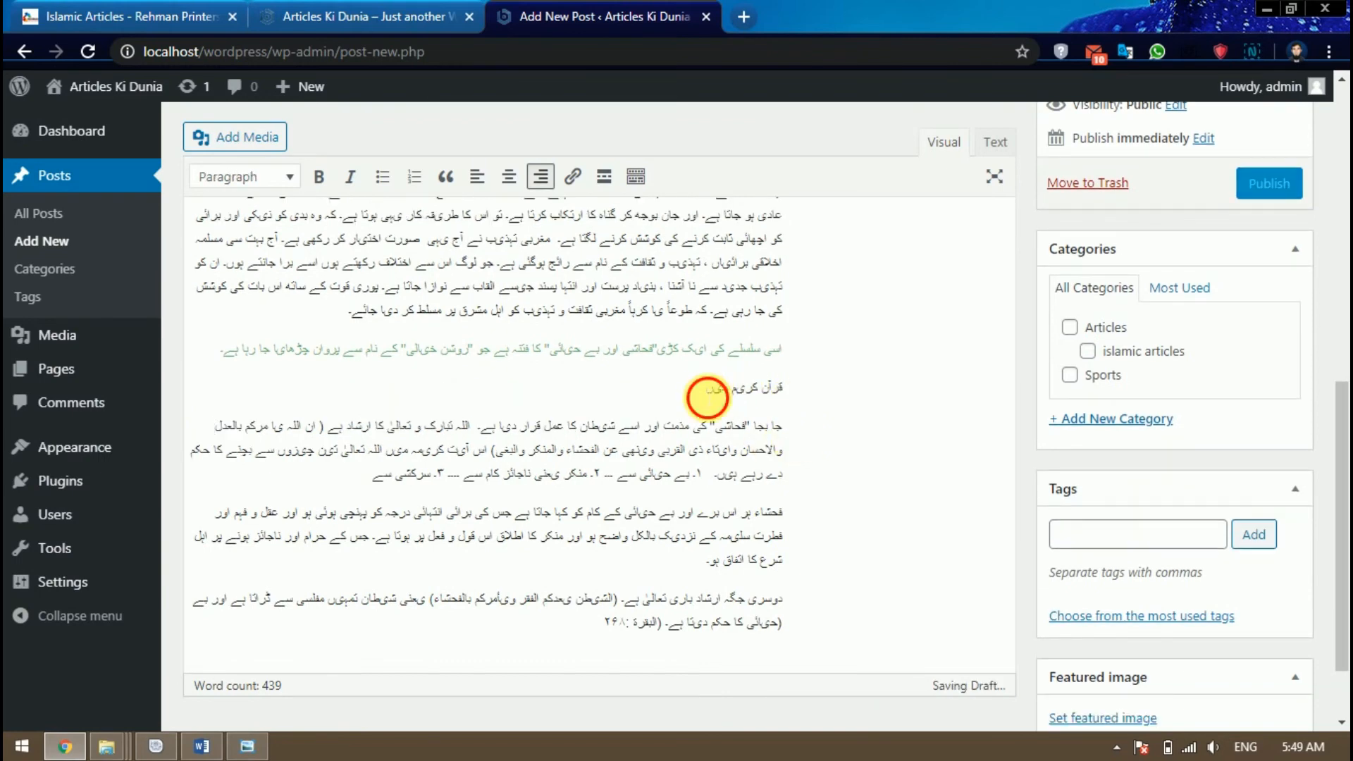
drag(704, 391, 790, 390)
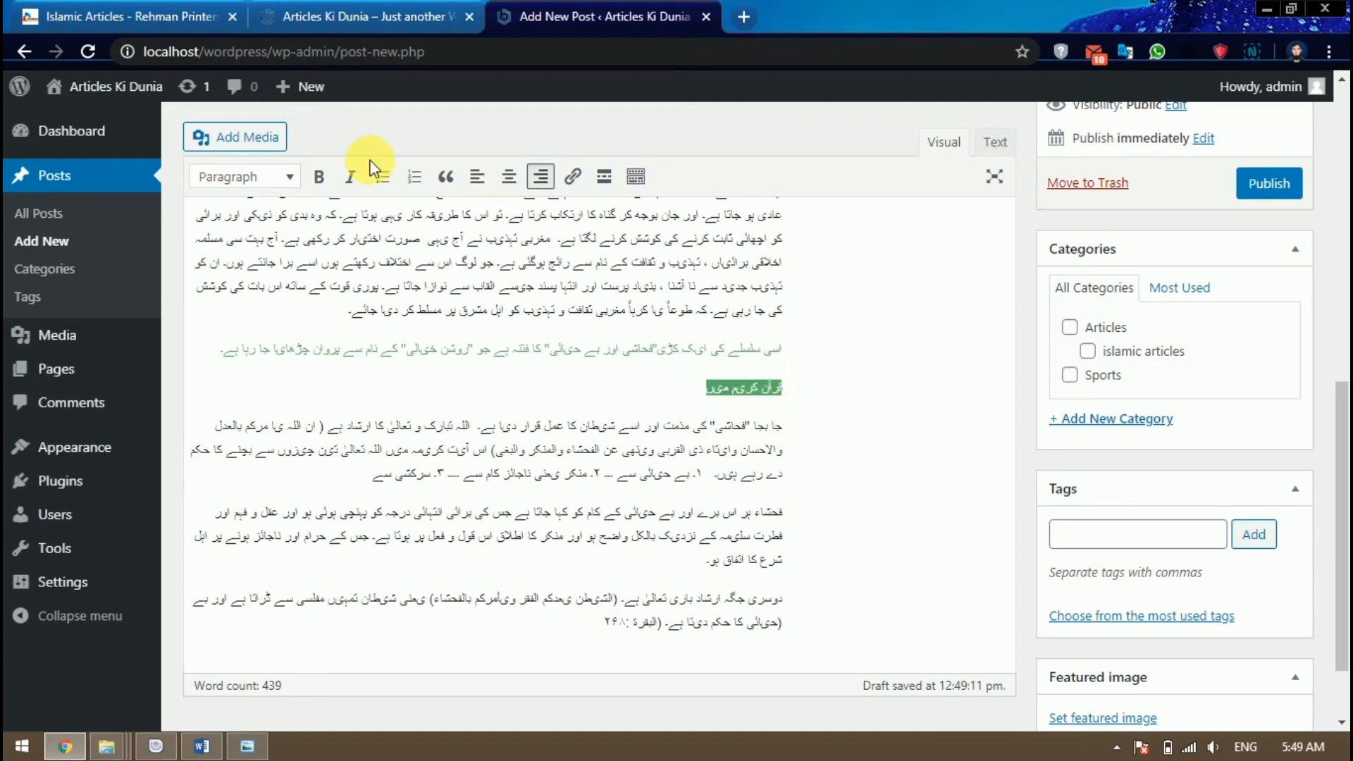
click(289, 179)
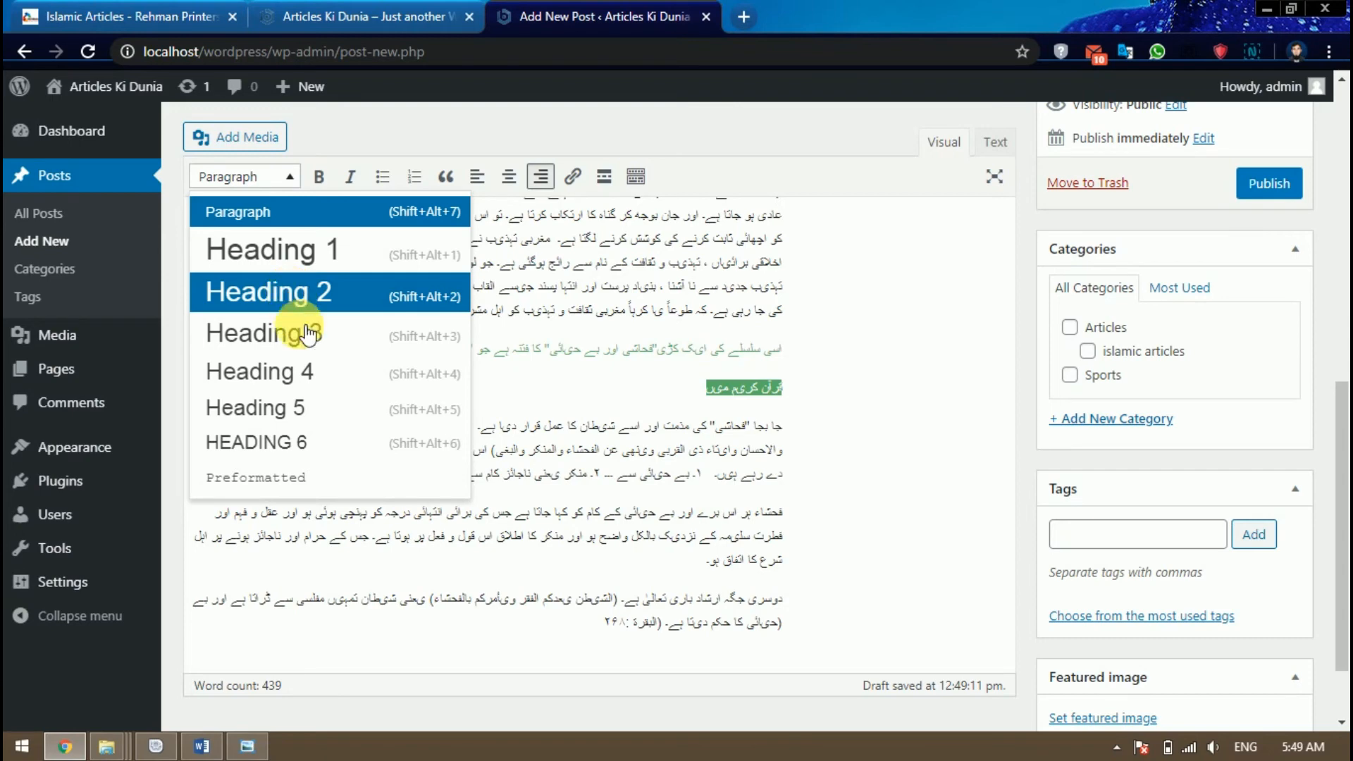
click(333, 296)
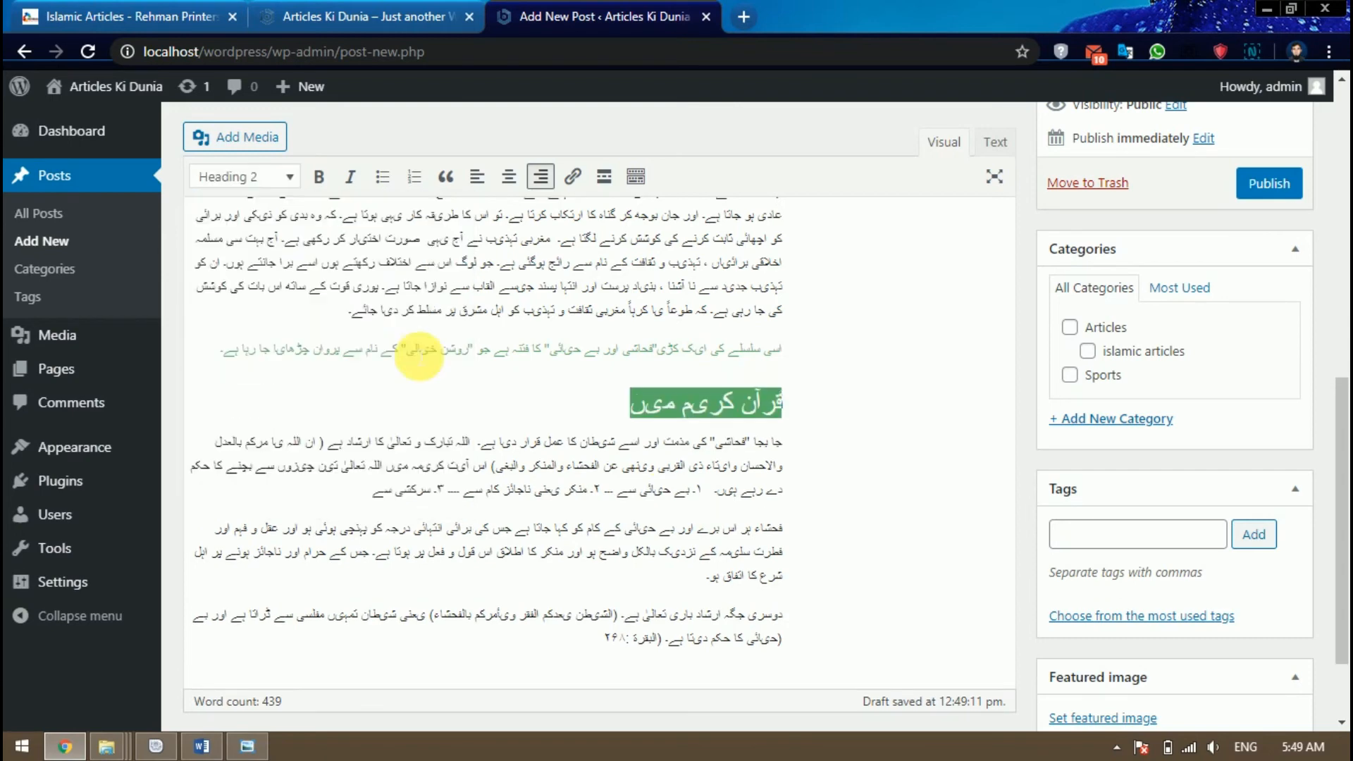
click(852, 454)
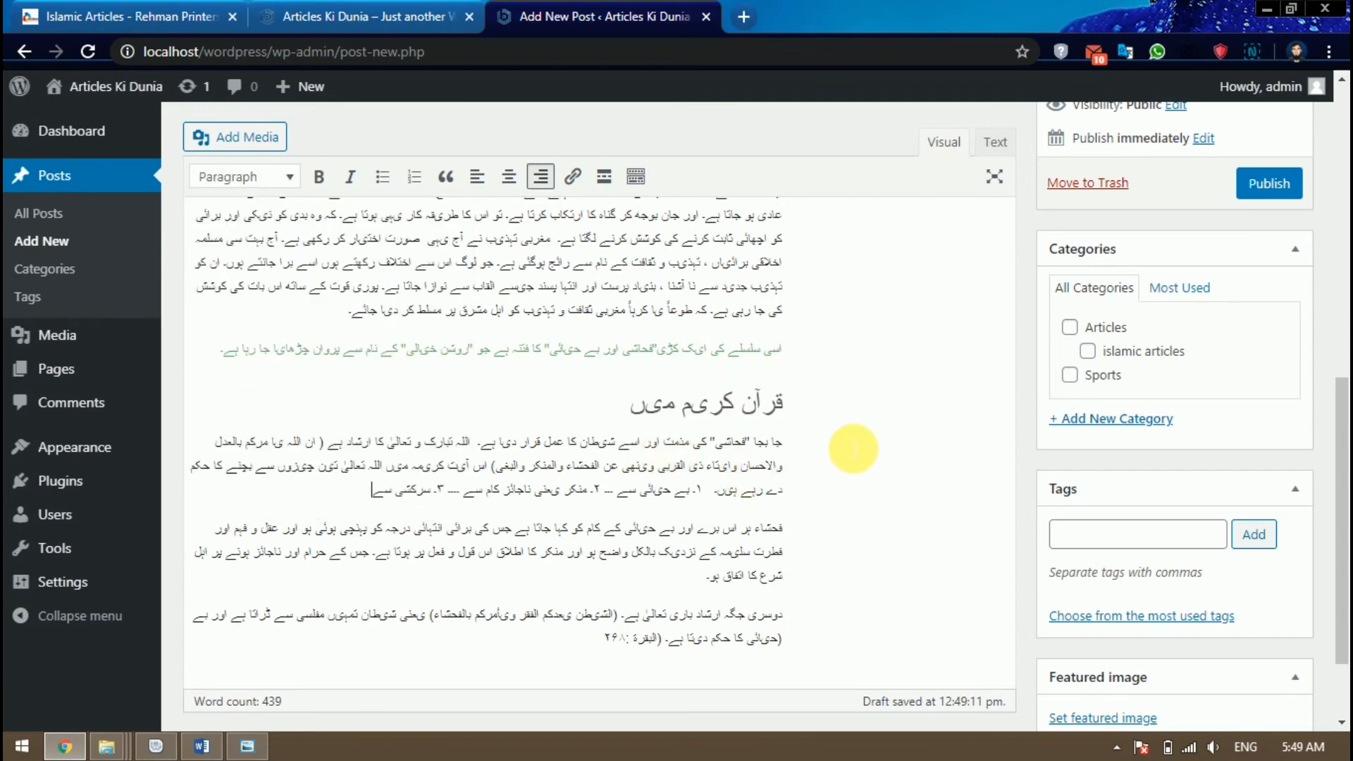
Assign the post to the Articles category and add the tag "fahashi awar behayayi".
scroll(853, 449, up, 4)
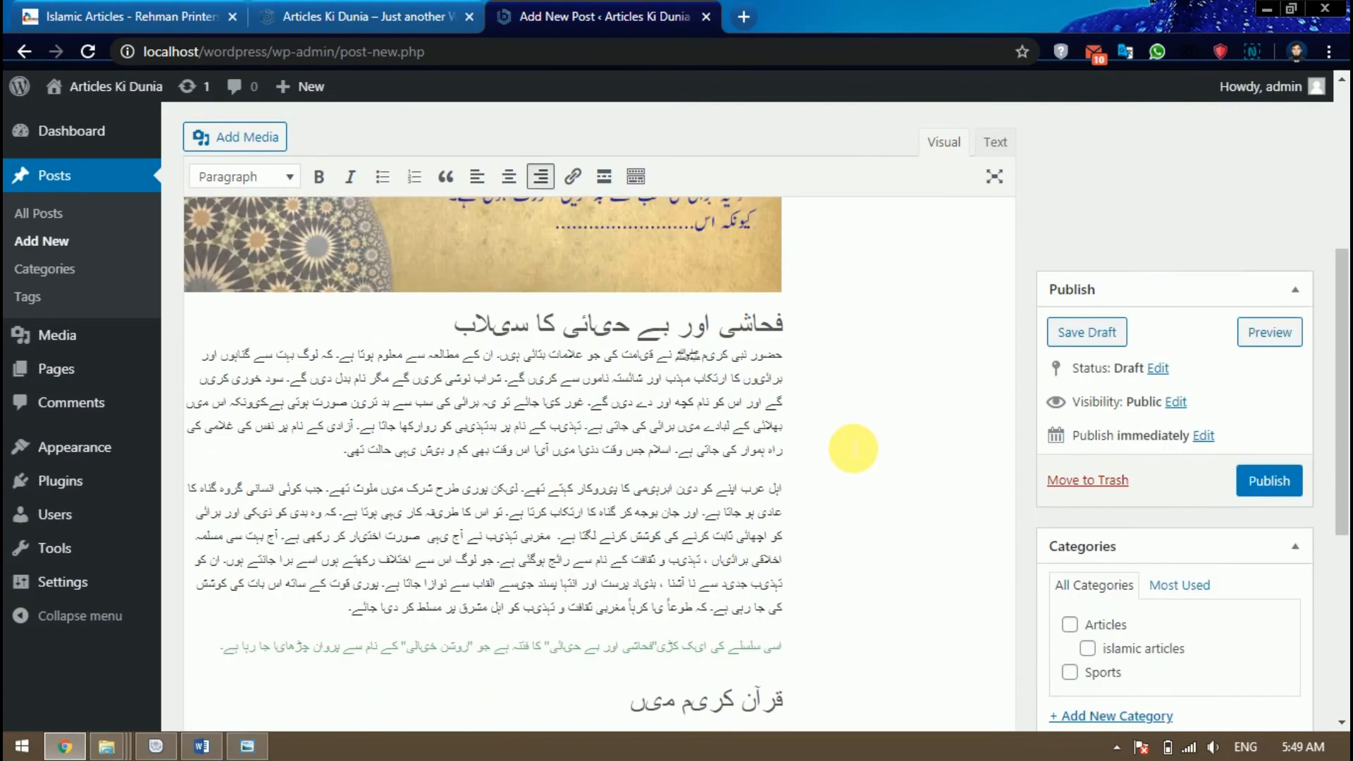
scroll(874, 454, down, 1)
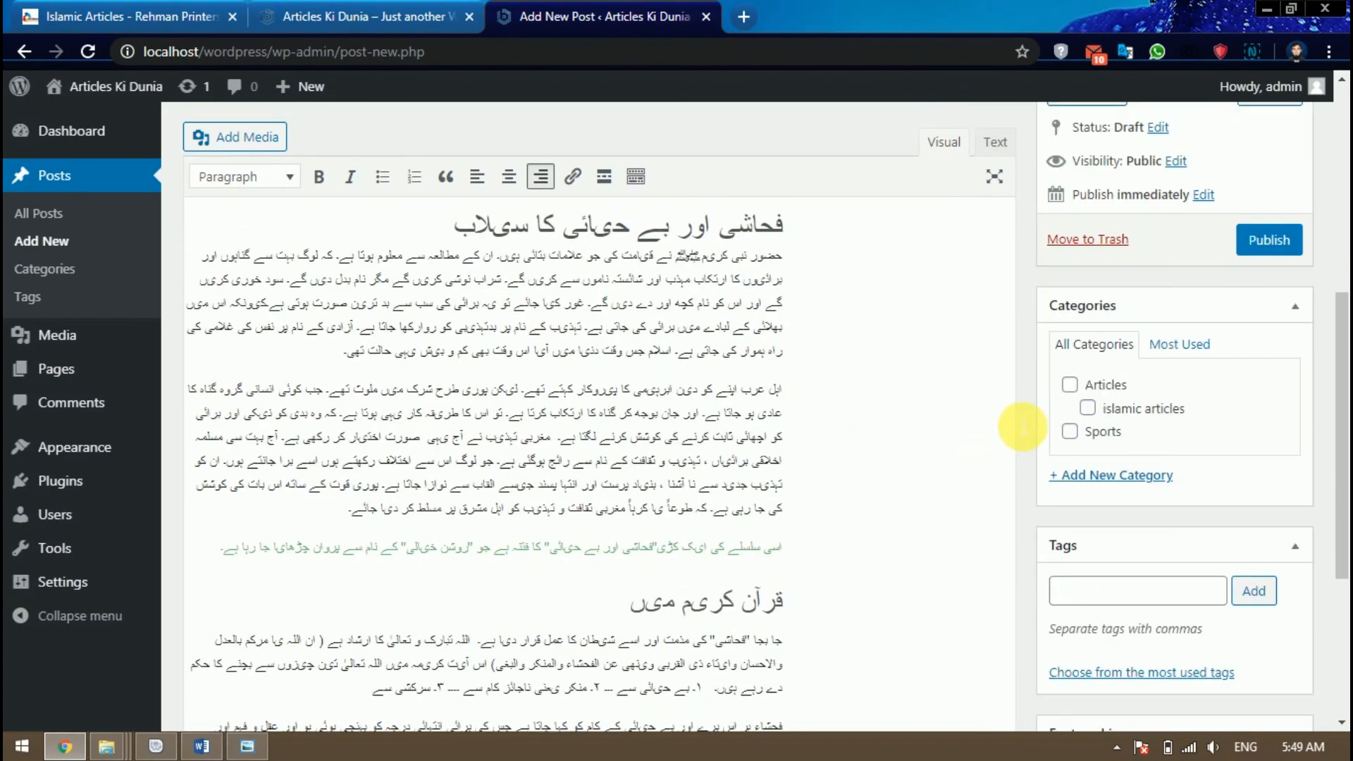
click(1071, 386)
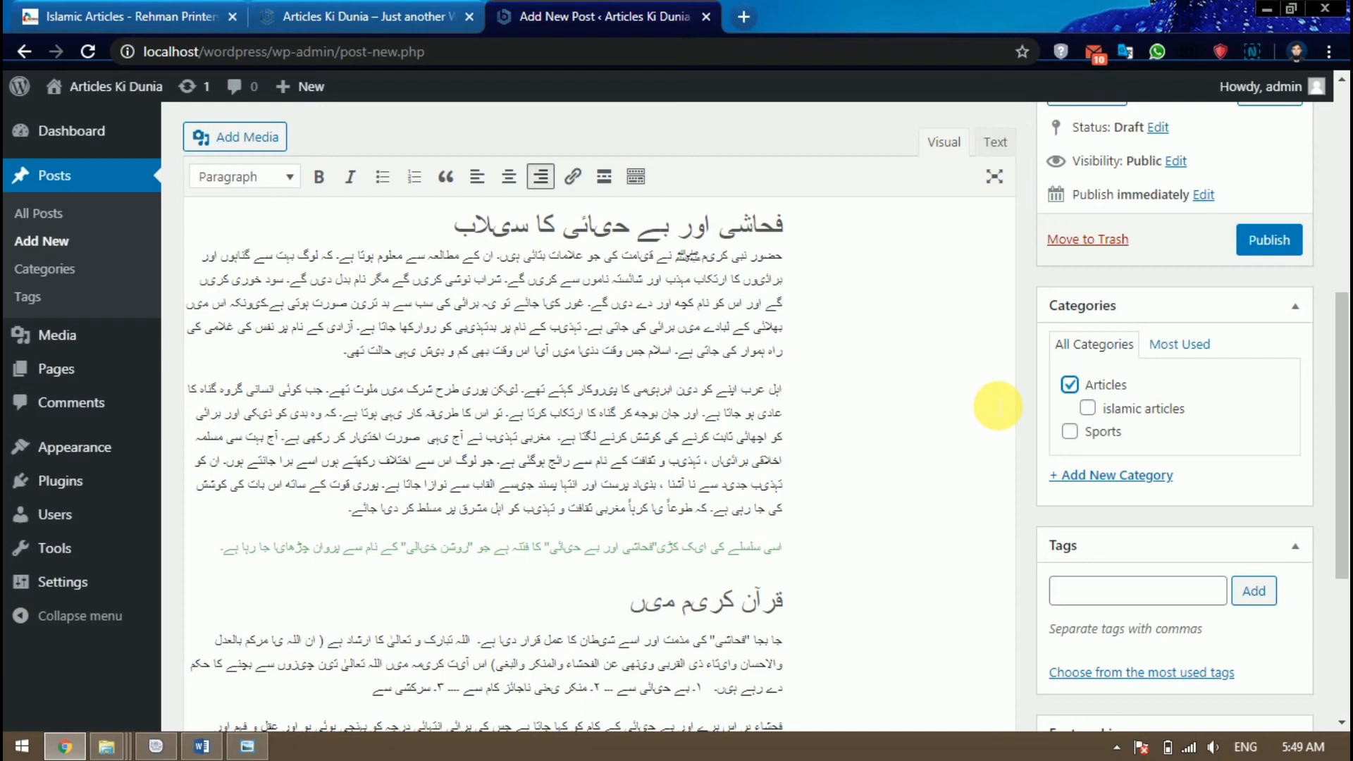
scroll(997, 407, down, 3)
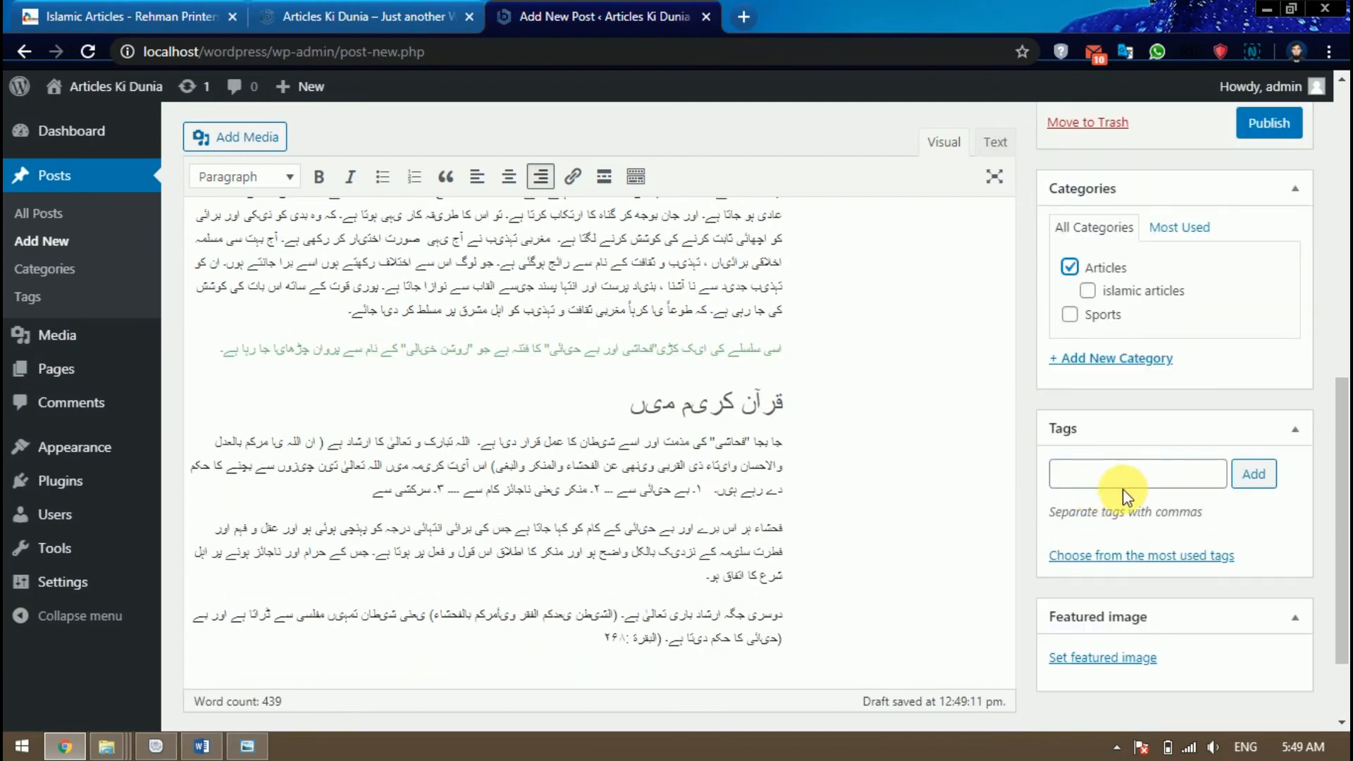
click(1136, 483)
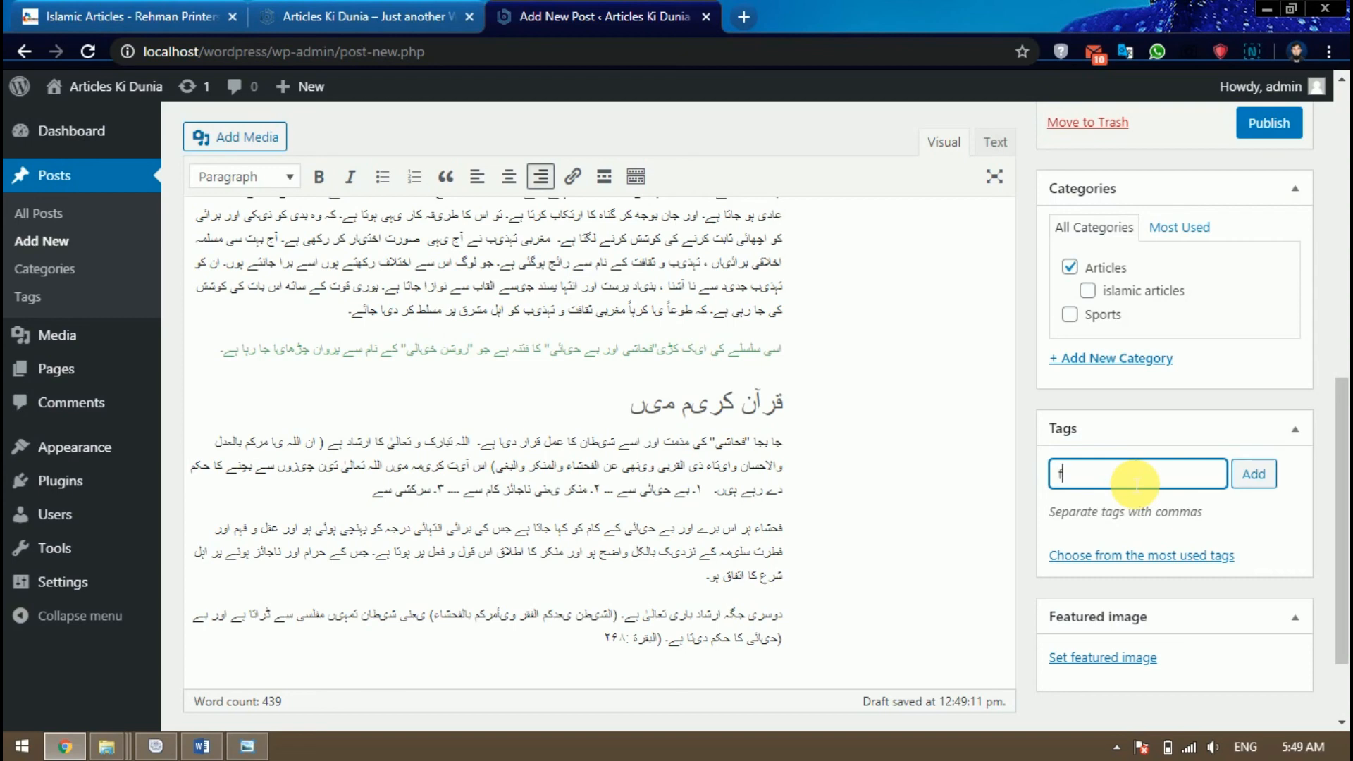
text(ahashi awar behayayi)
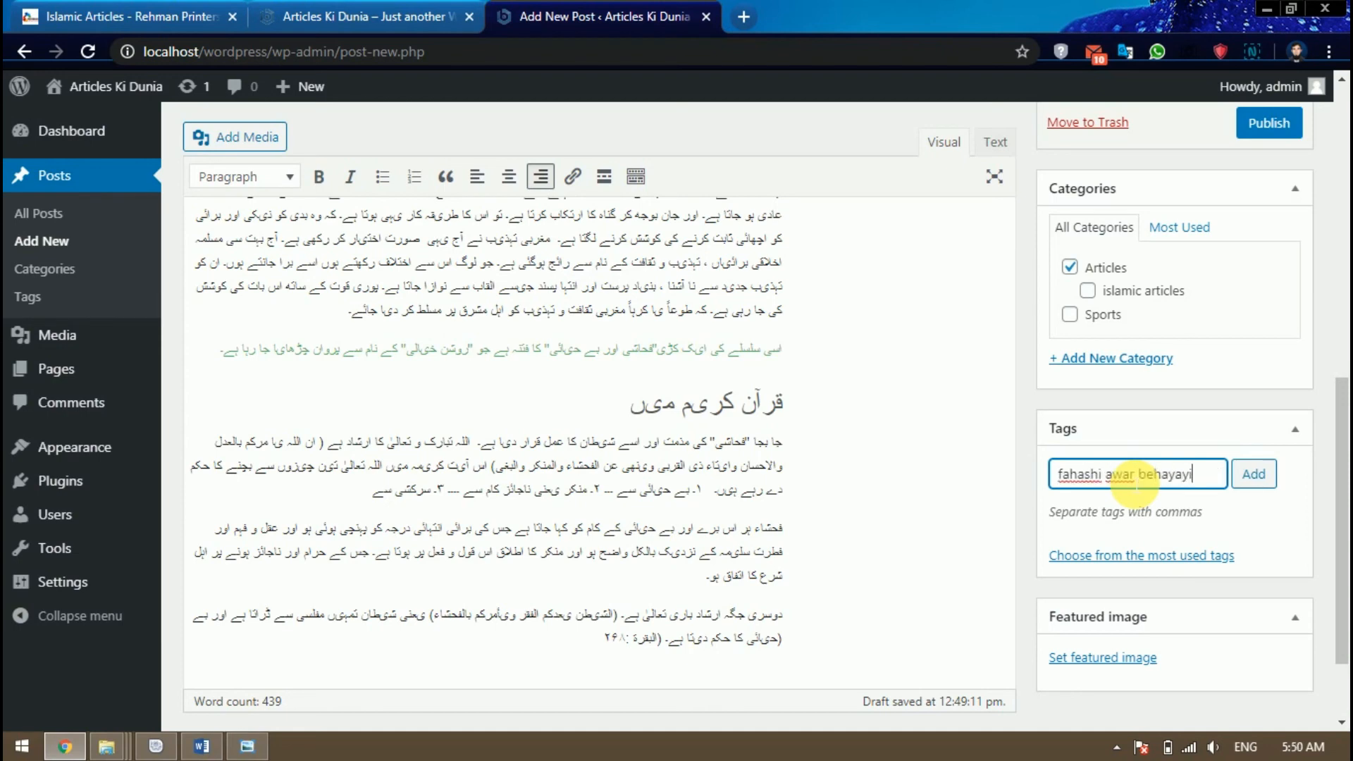
key(Return)
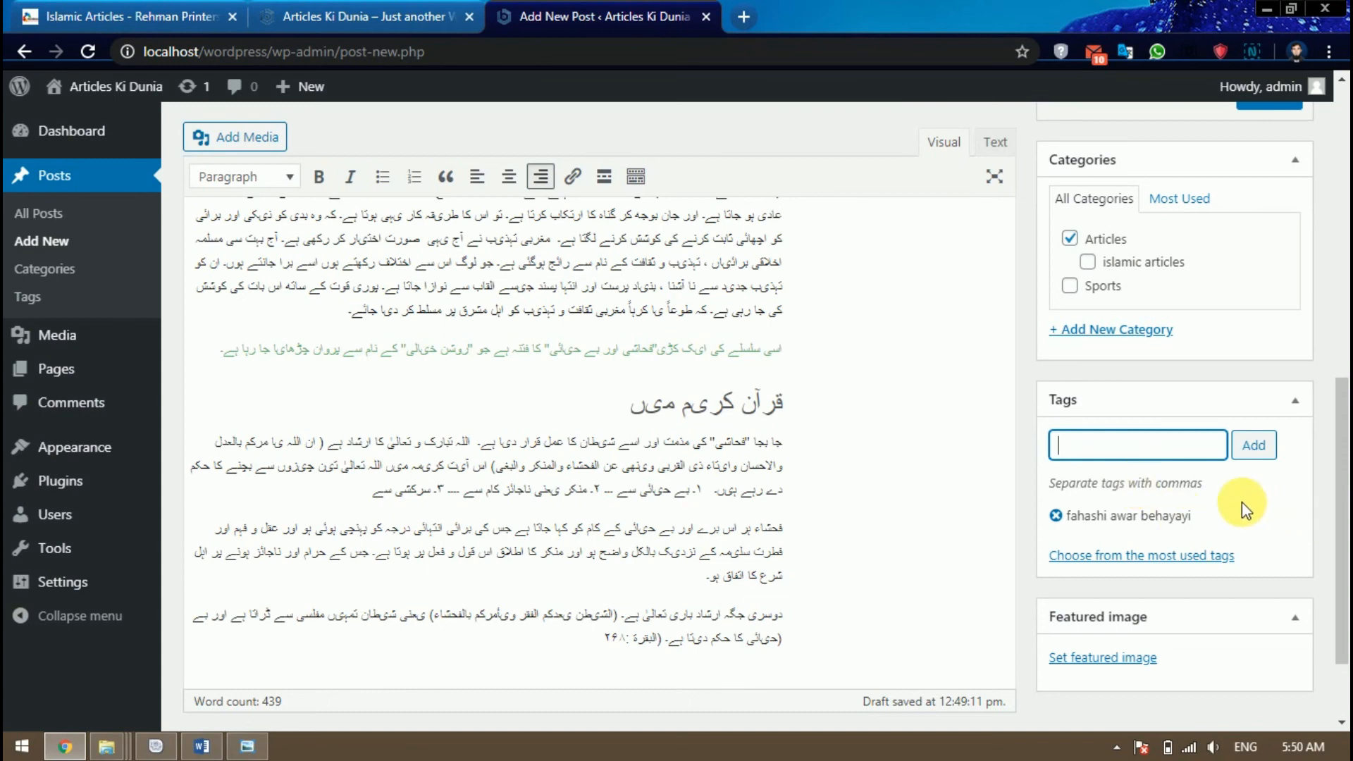
Set Fahashi-awar-behayayi-ka-sailab.jpg from the media library as the post's featured image.
scroll(1242, 501, down, 2)
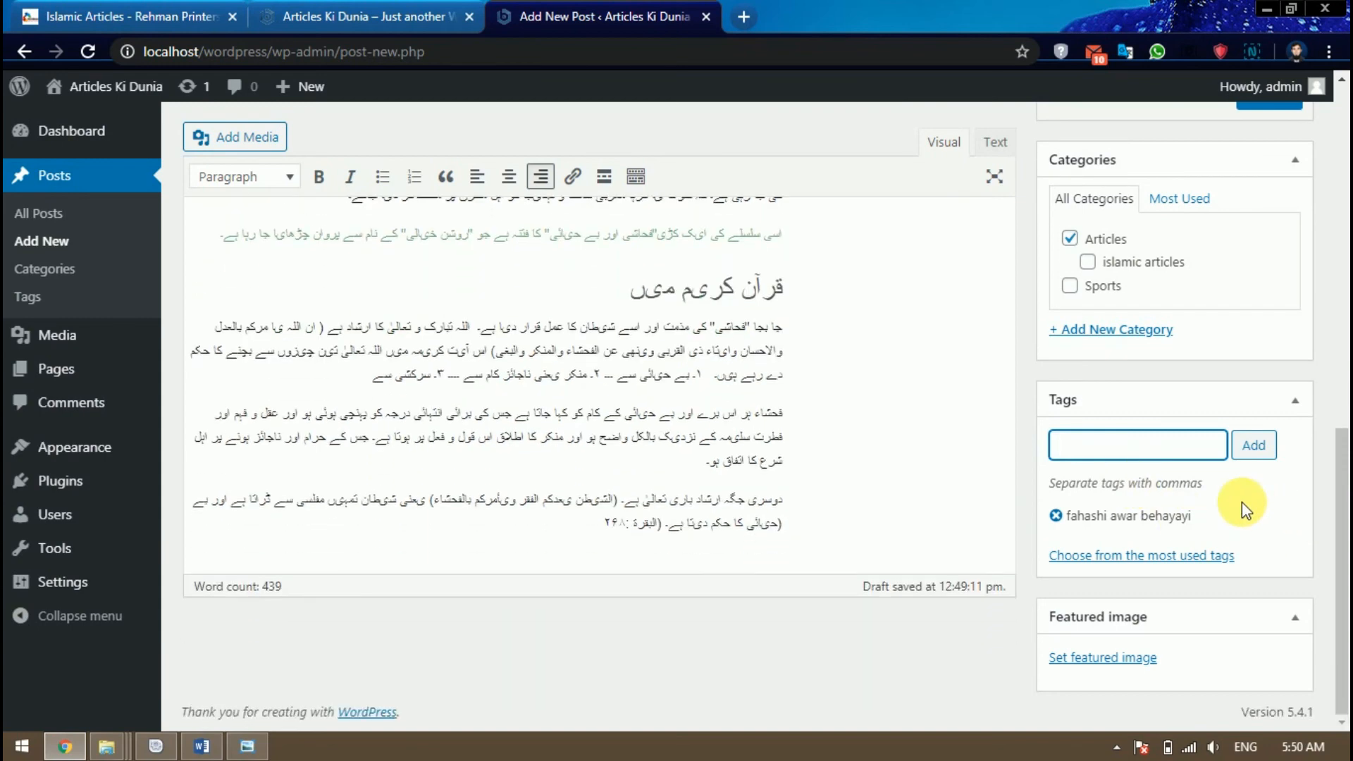
click(1122, 659)
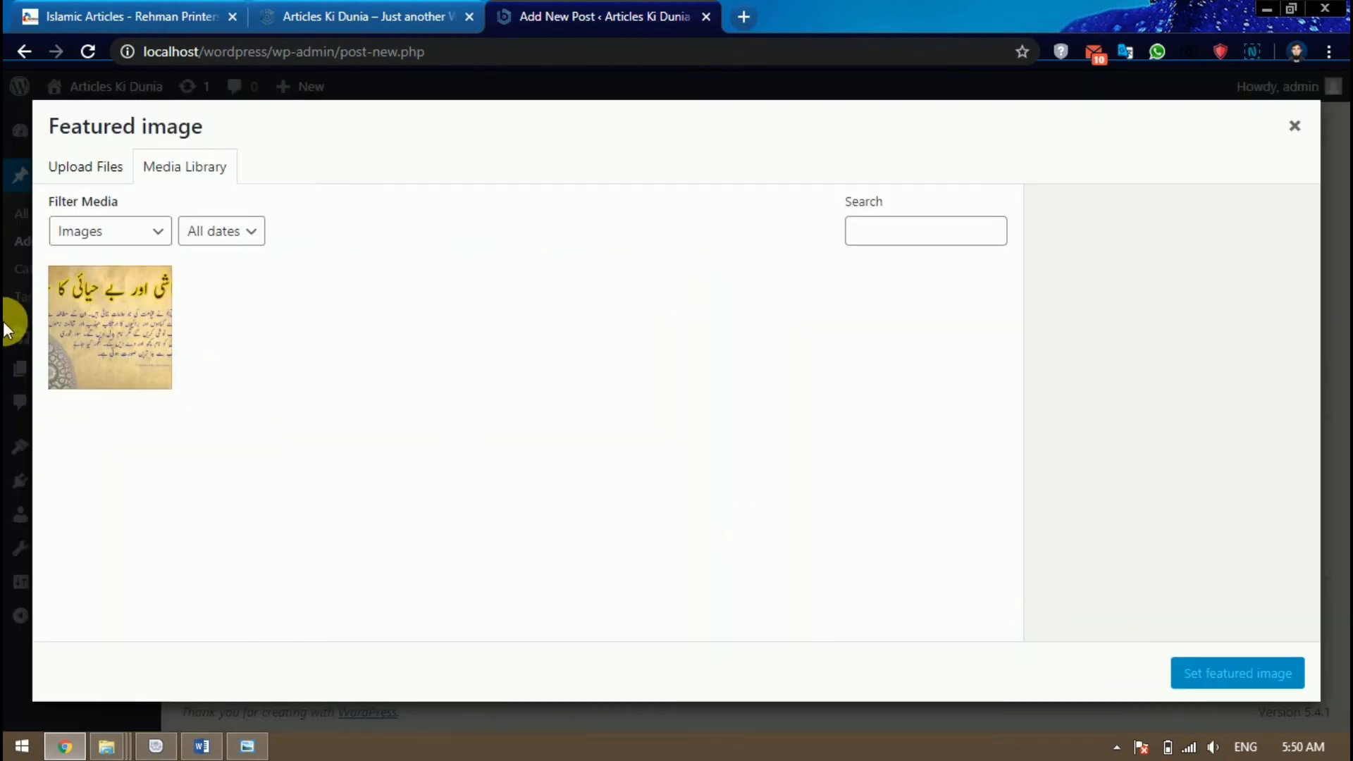
click(114, 311)
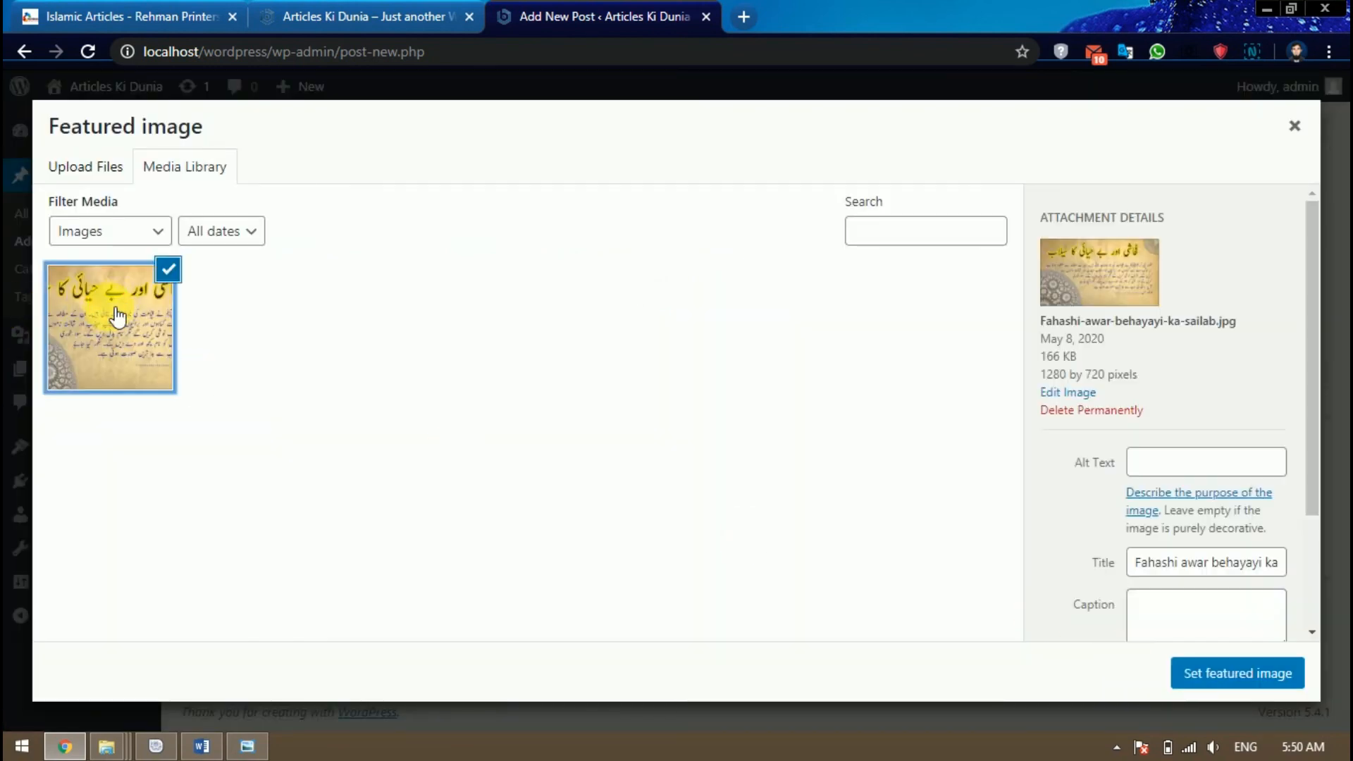
click(1268, 691)
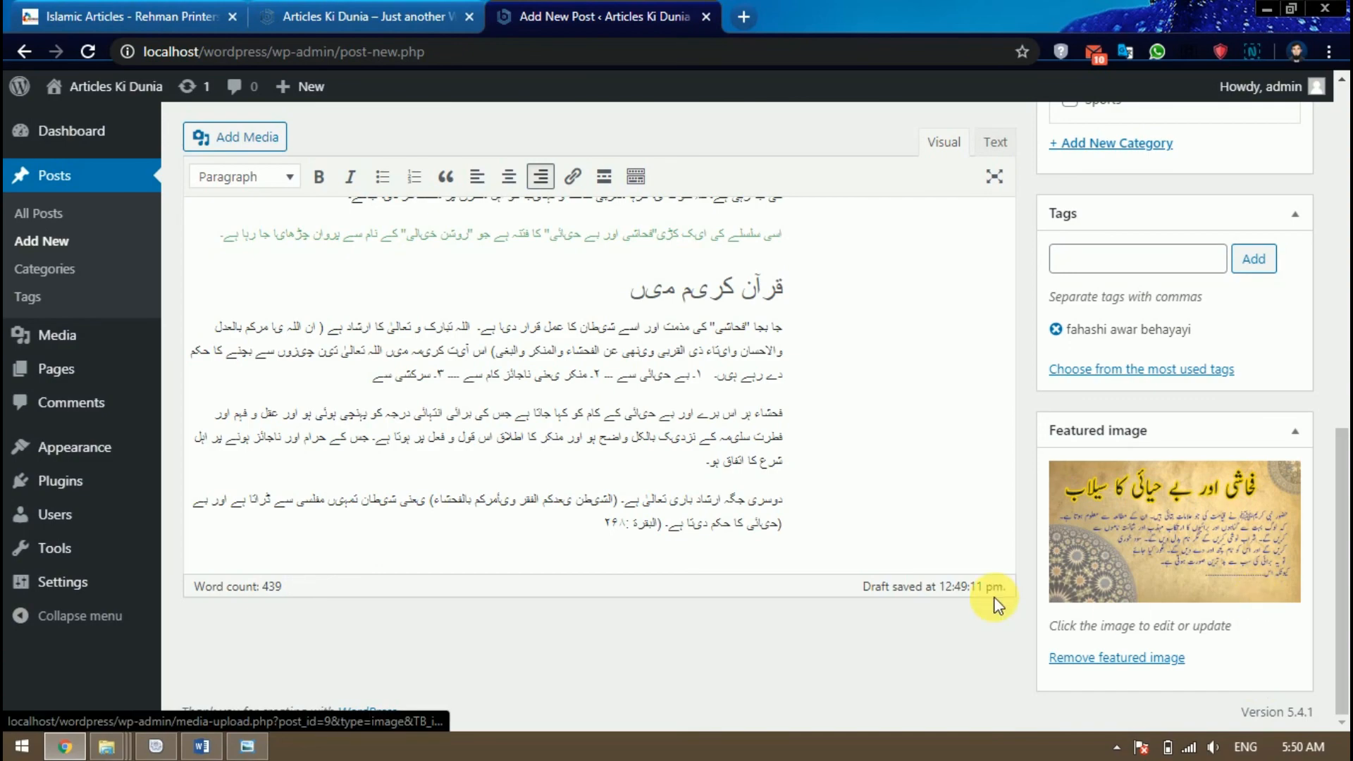
Look over the post from its title through the content and settings, and publish it.
scroll(1000, 621, up, 6)
scroll(1009, 629, up, 5)
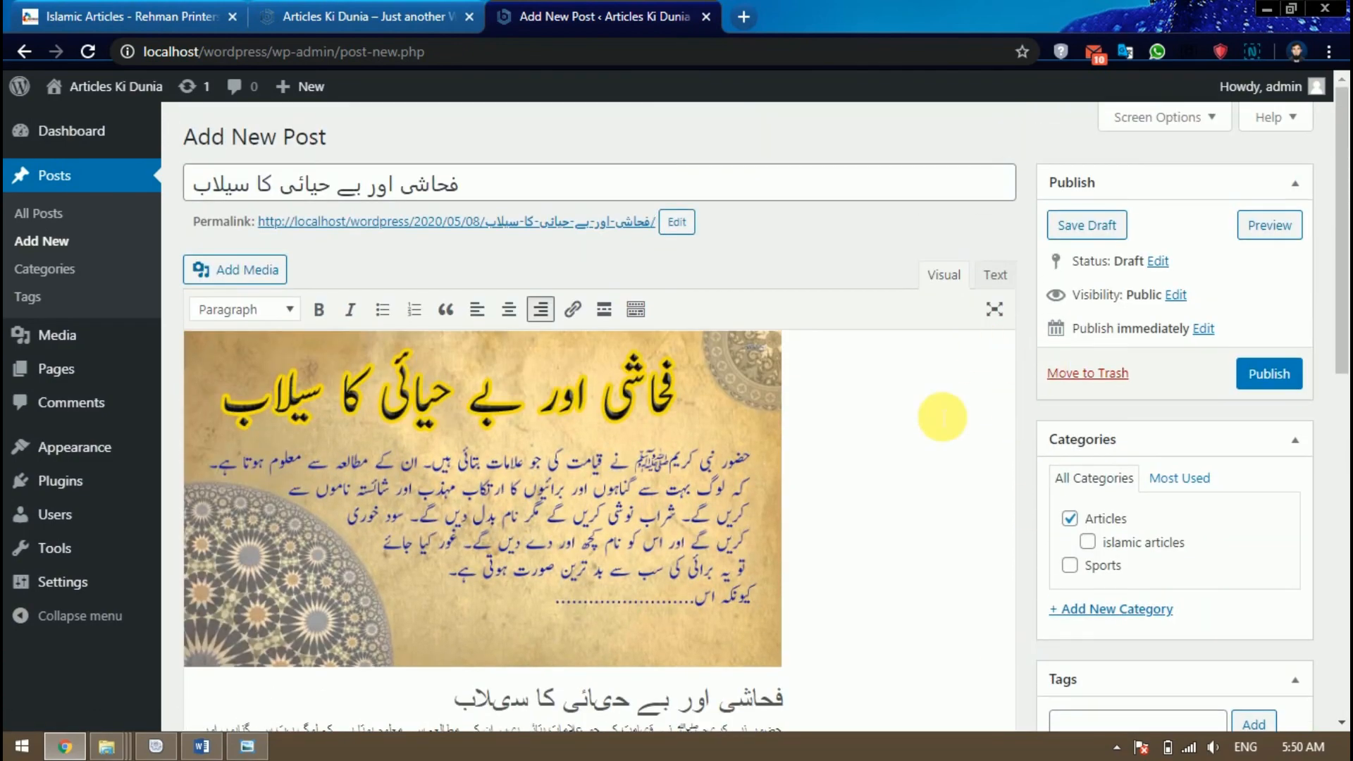
scroll(899, 456, down, 5)
scroll(877, 476, up, 5)
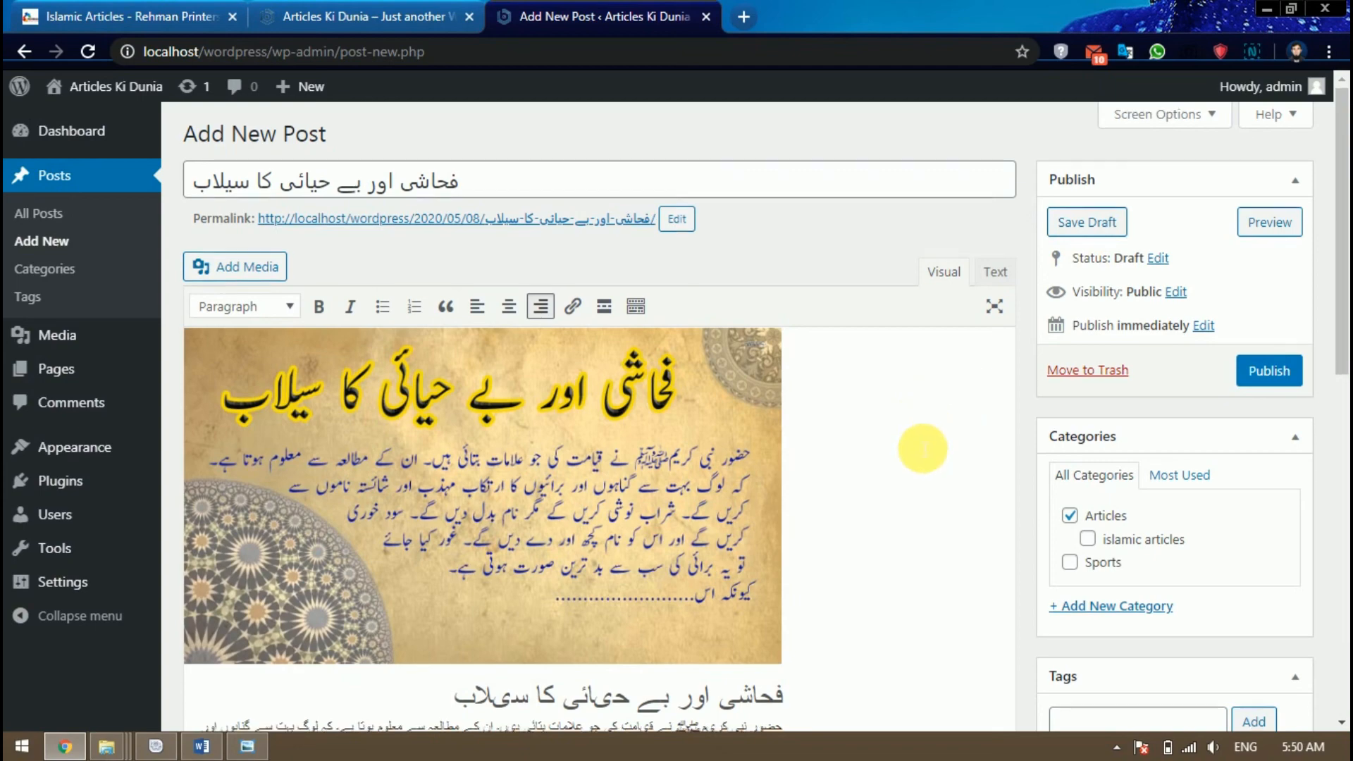
scroll(921, 447, down, 5)
scroll(921, 447, up, 5)
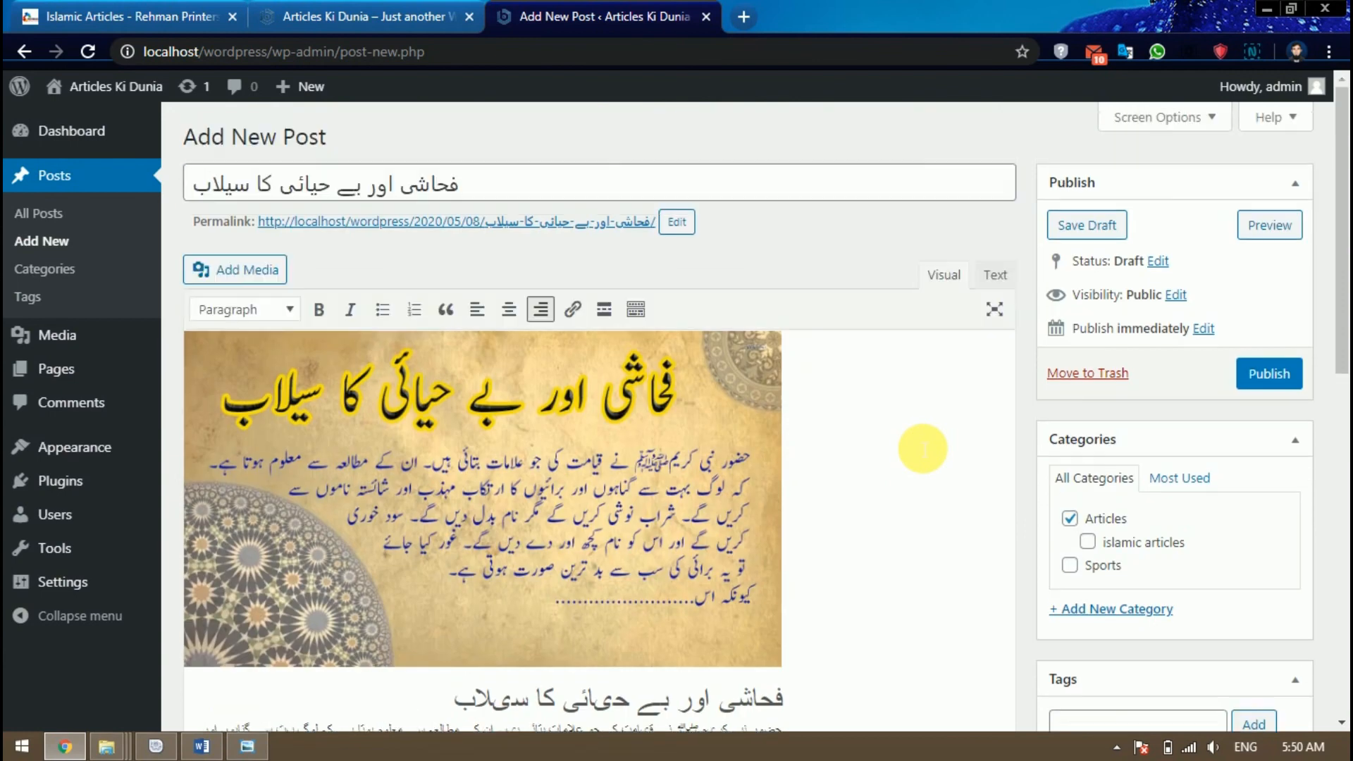
click(1281, 379)
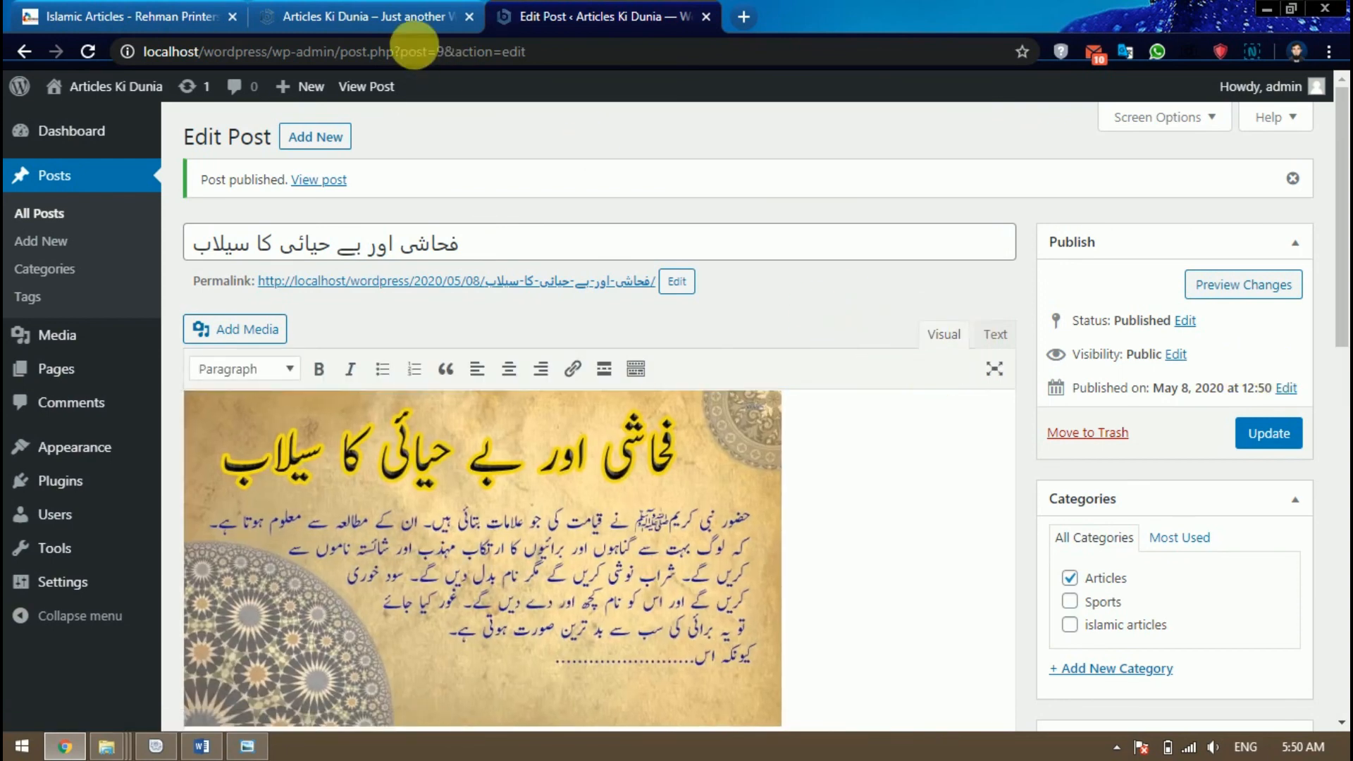
Reload the site's home page in the other browser tab, examine the new post's entry and its details line, and open the full post.
click(368, 16)
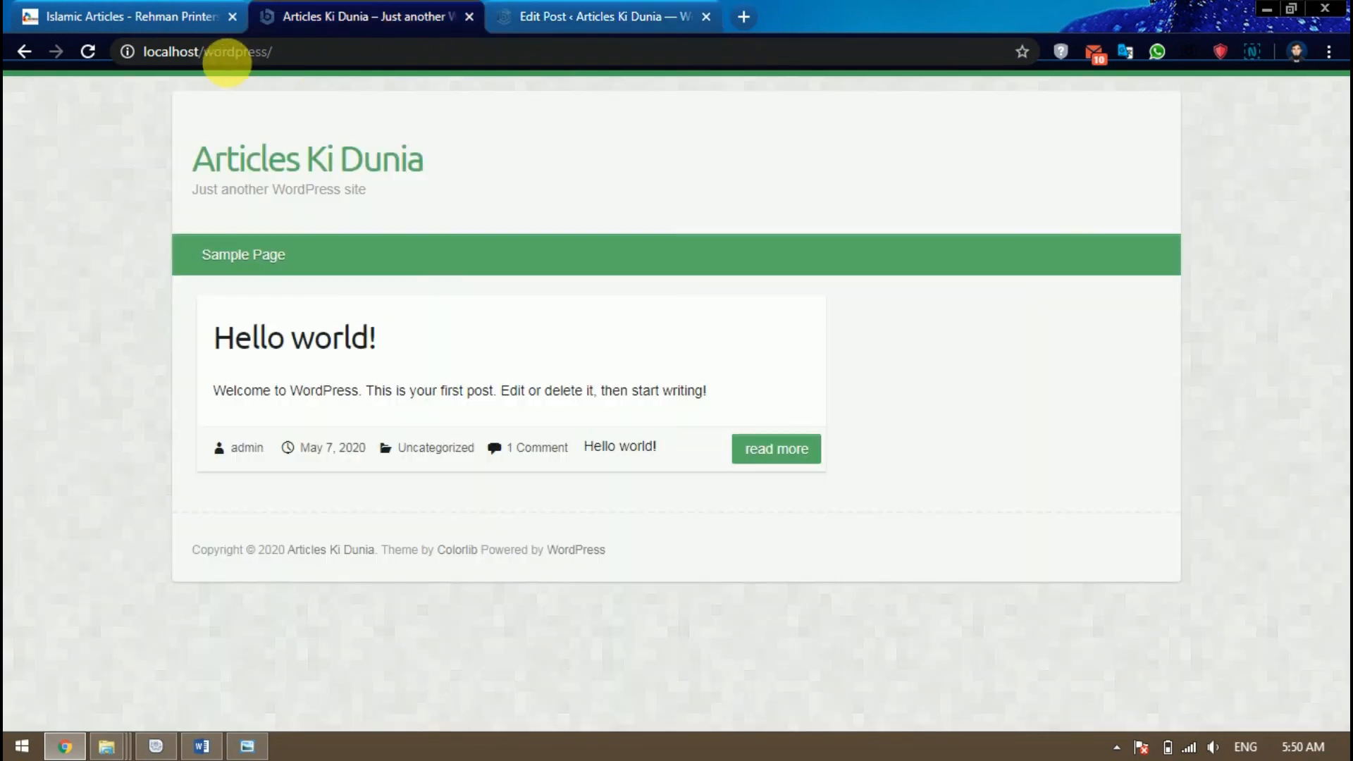
click(83, 48)
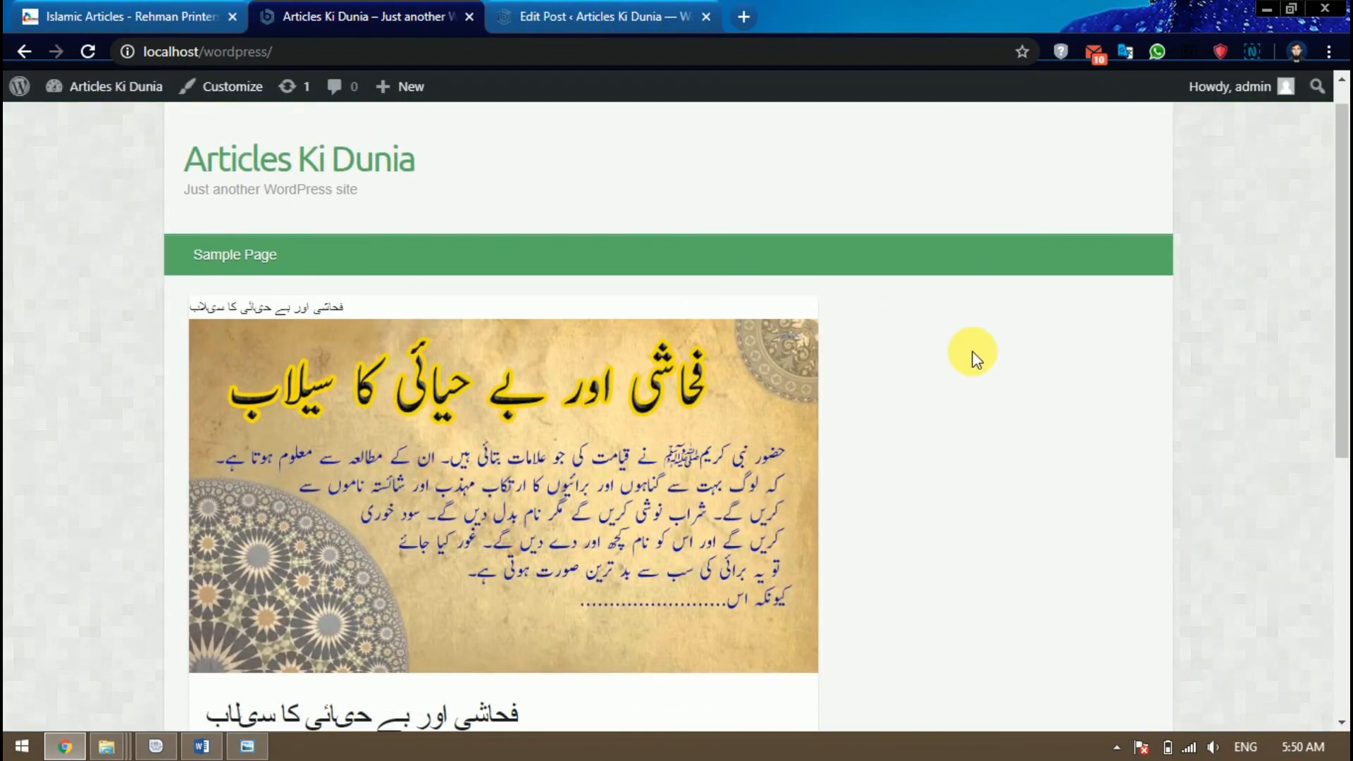
scroll(972, 356, down, 7)
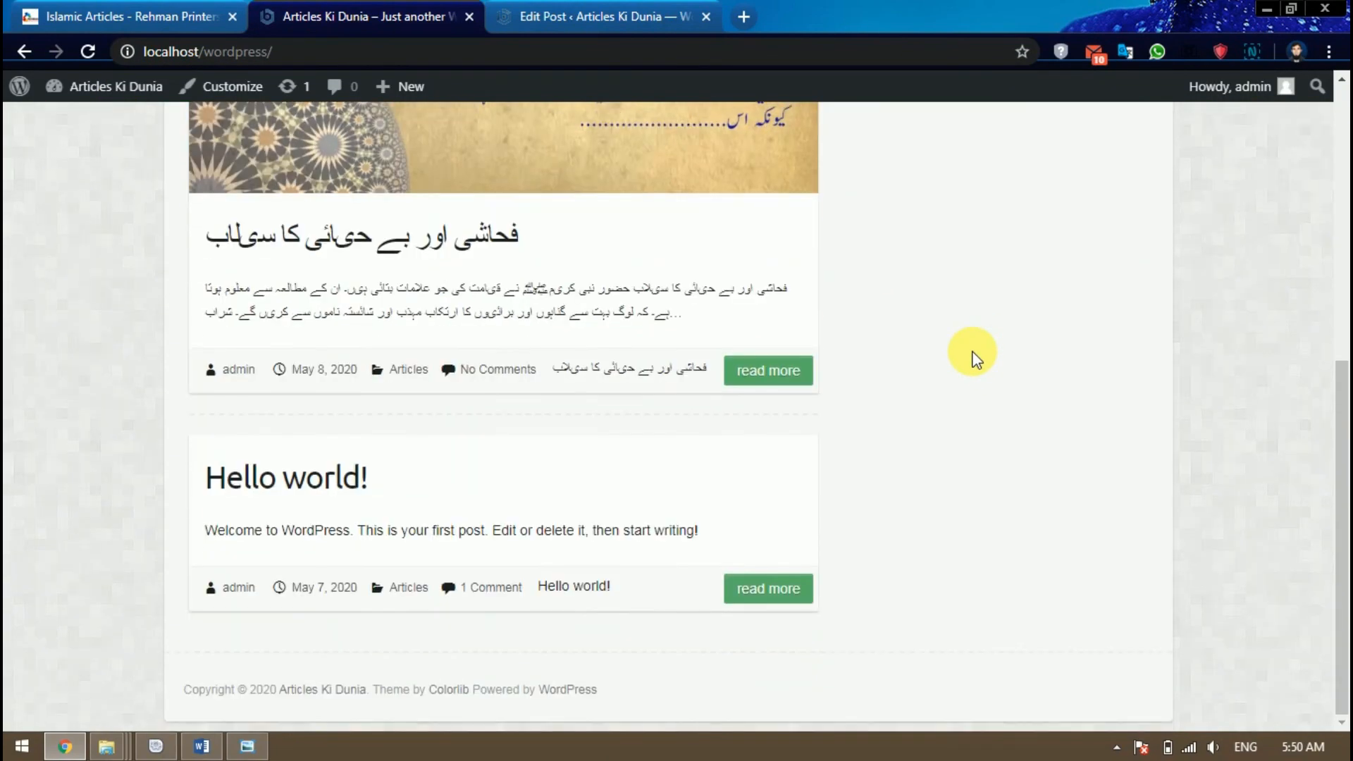
scroll(972, 355, up, 5)
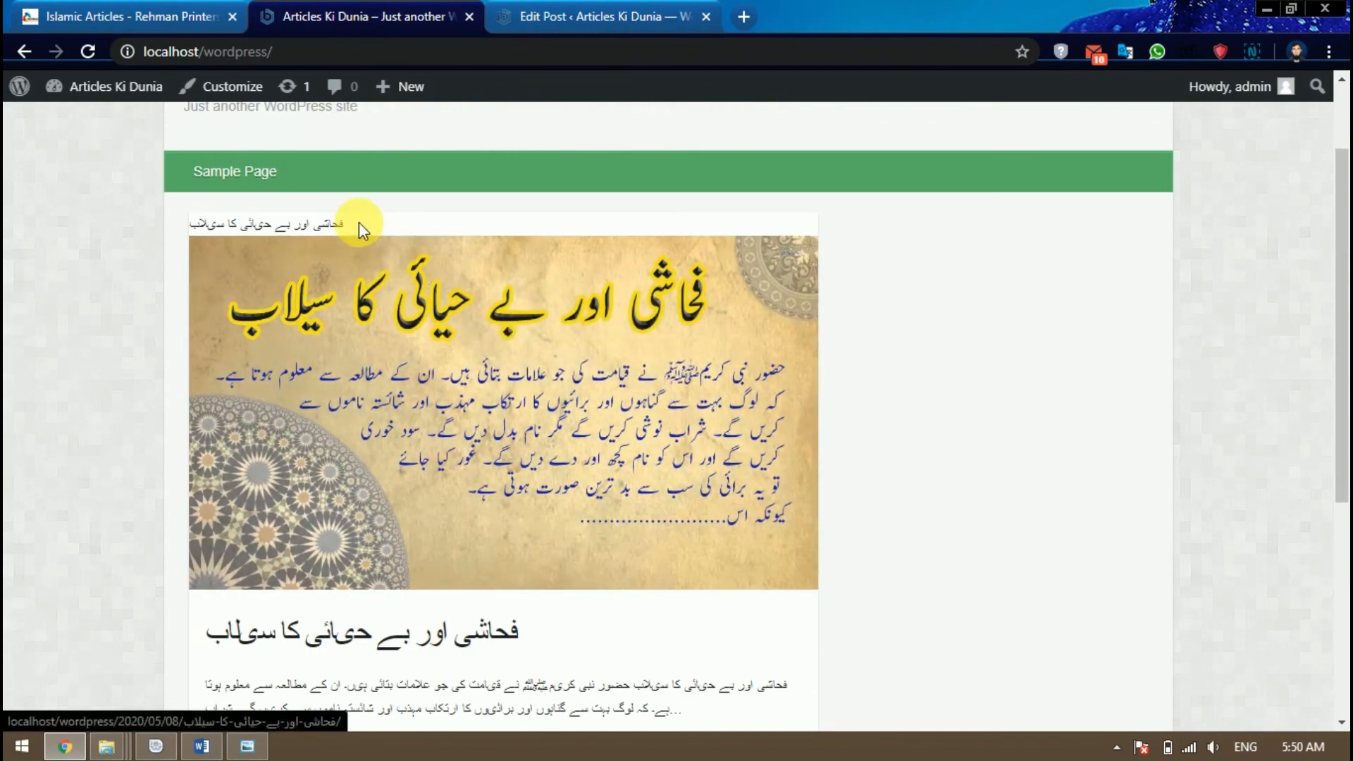
drag(352, 224, 201, 229)
scroll(582, 250, down, 4)
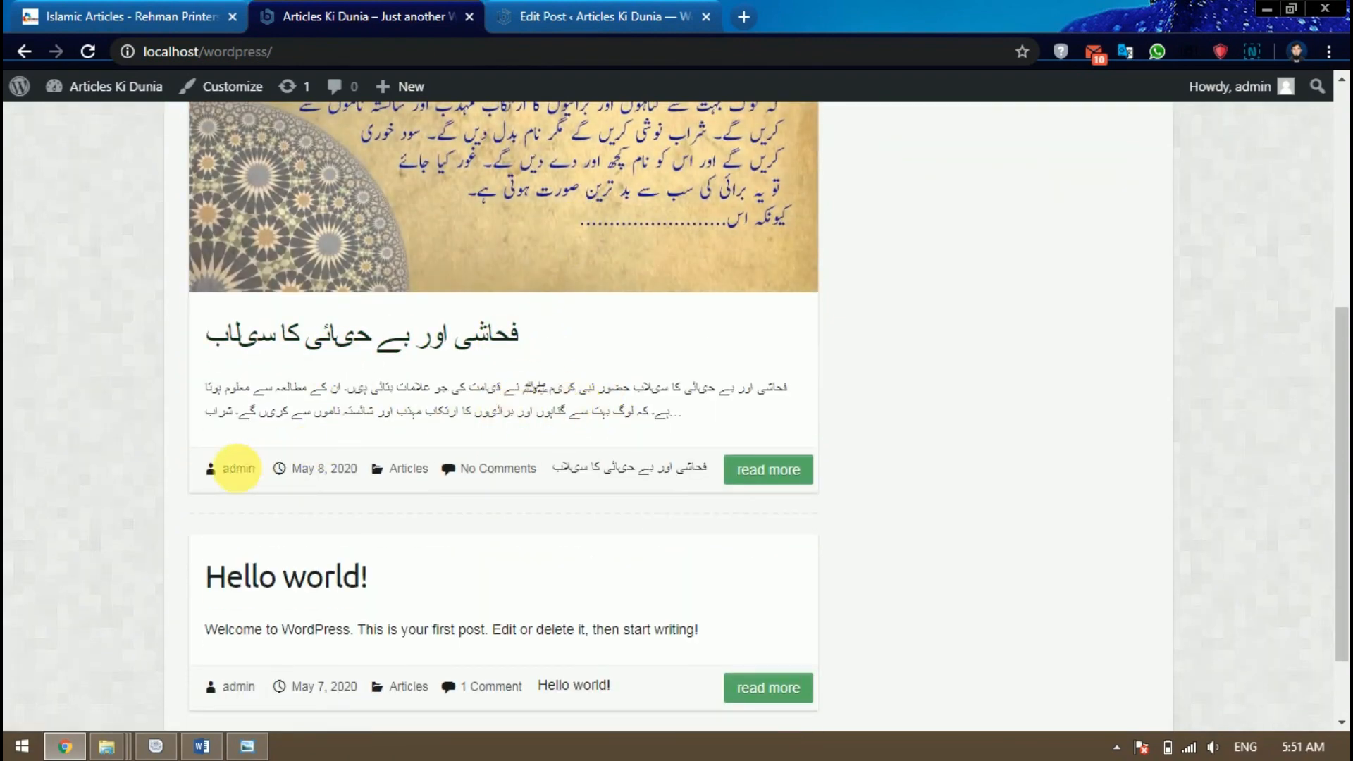
drag(234, 471, 247, 476)
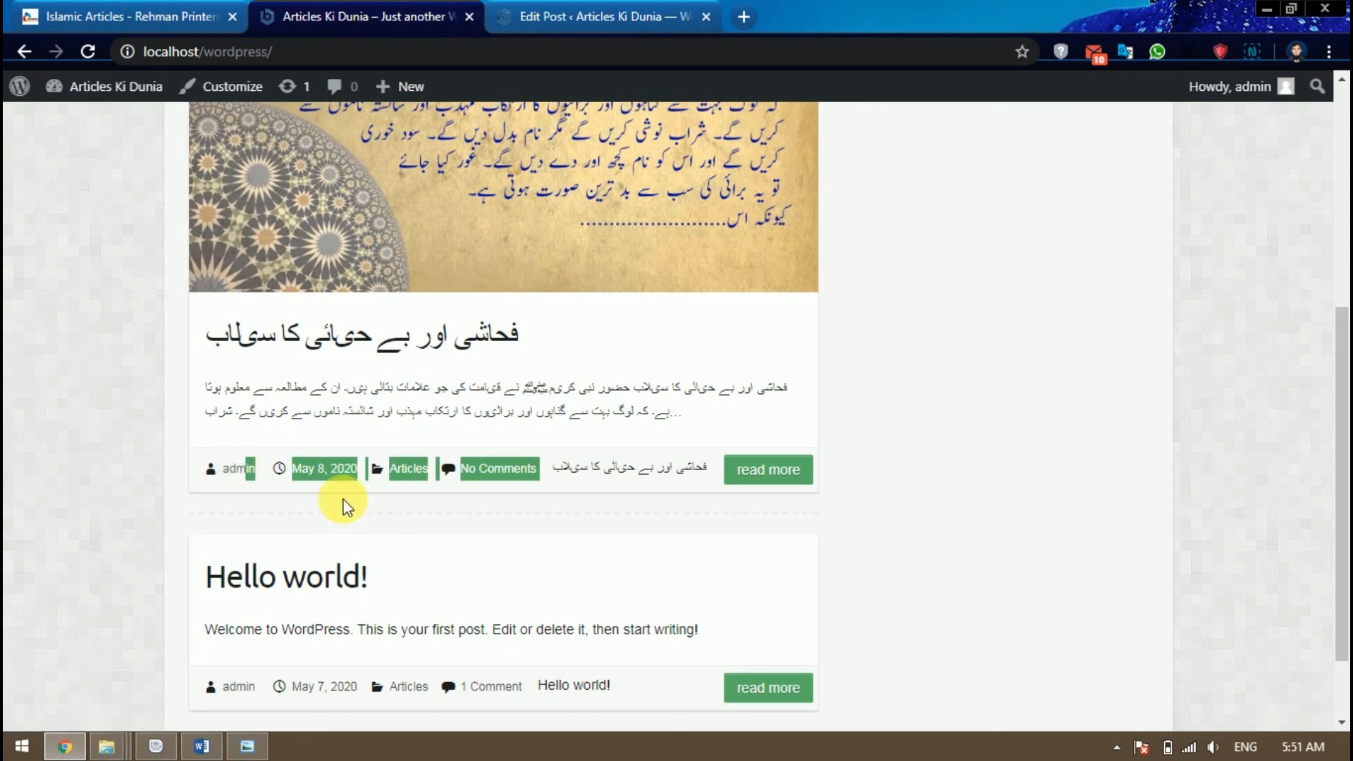
click(302, 482)
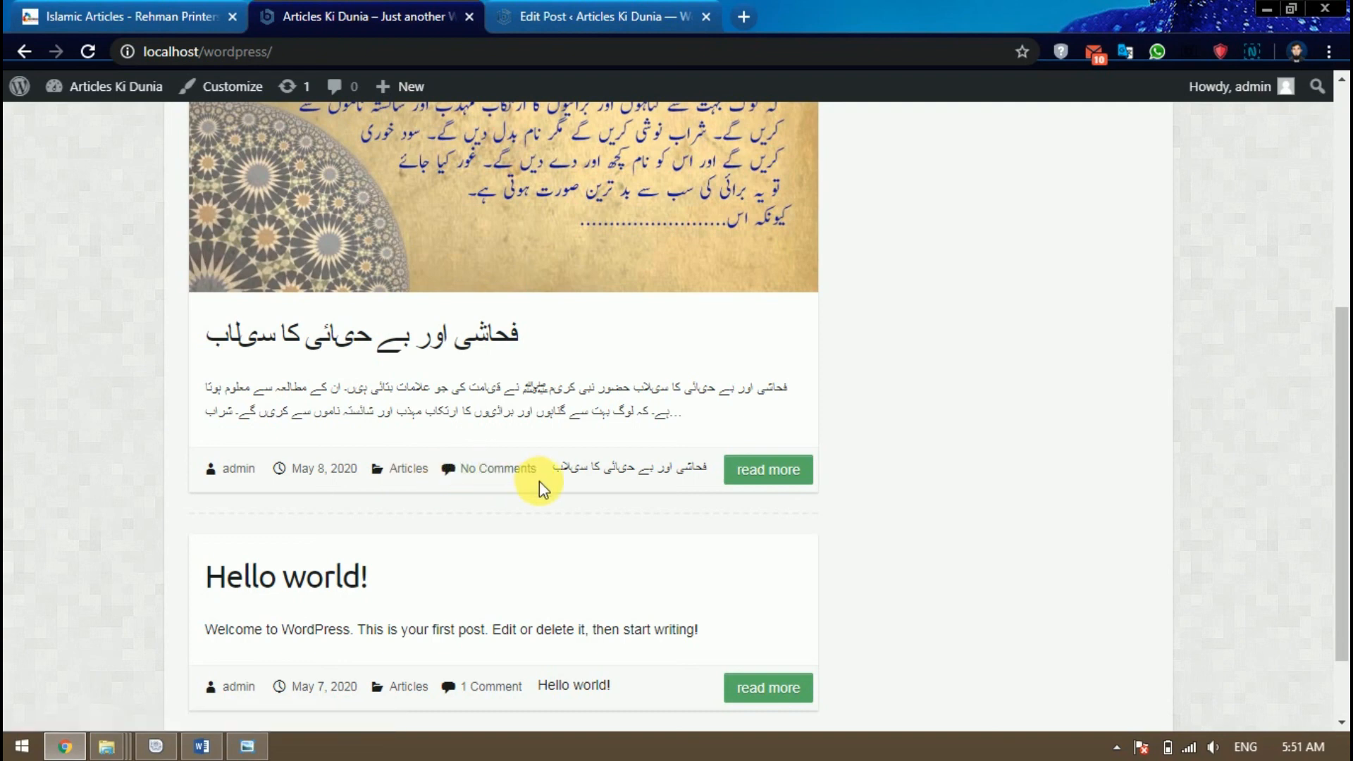
click(764, 480)
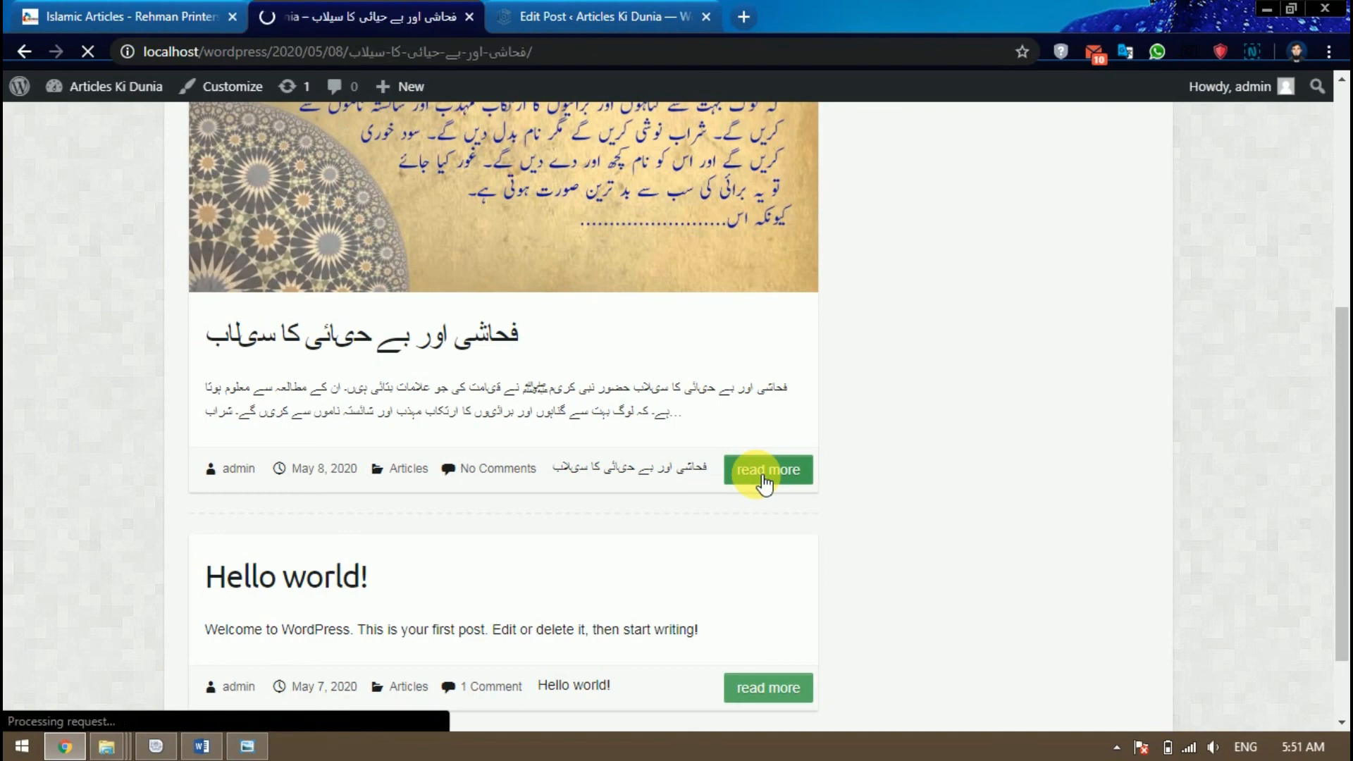
Read through the published post's headings and paragraphs down to its tag, and highlight the tag below the text.
scroll(765, 482, down, 10)
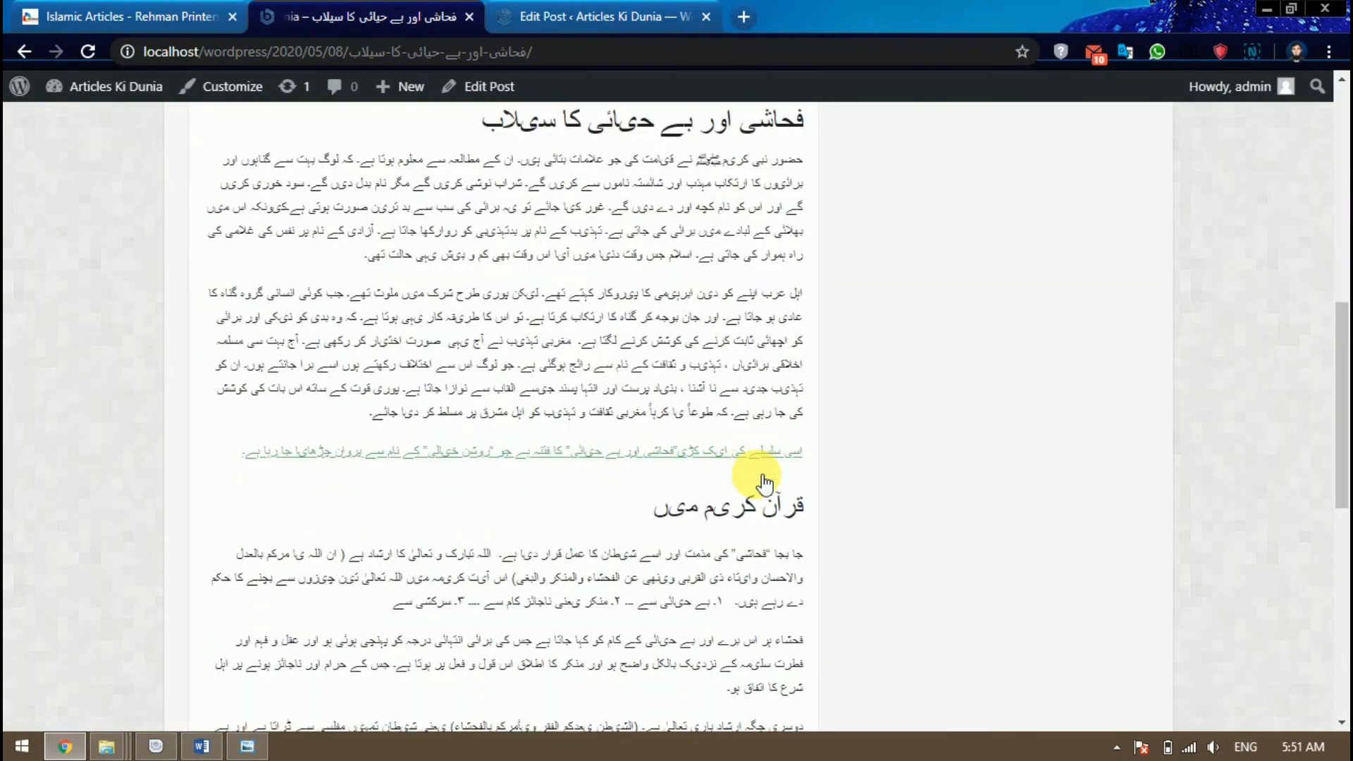
scroll(764, 483, down, 3)
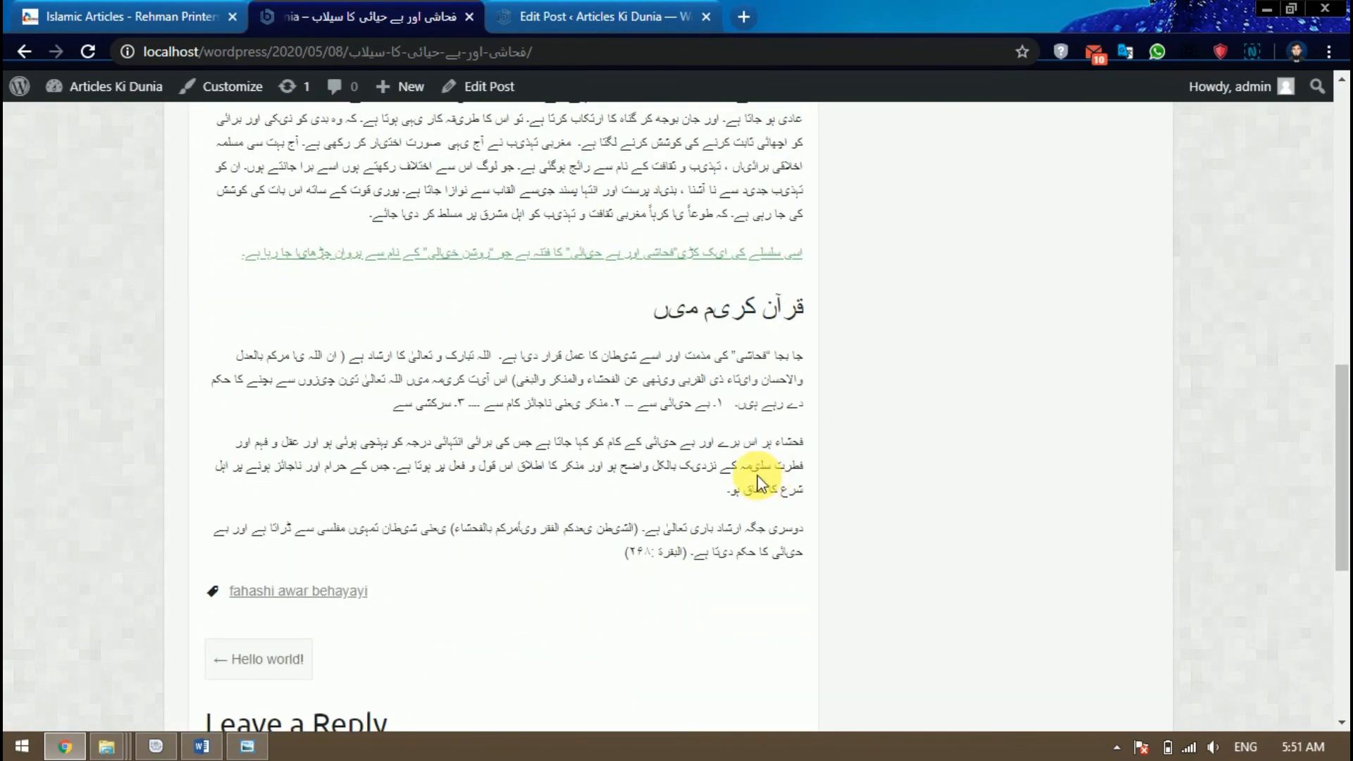
scroll(759, 482, up, 2)
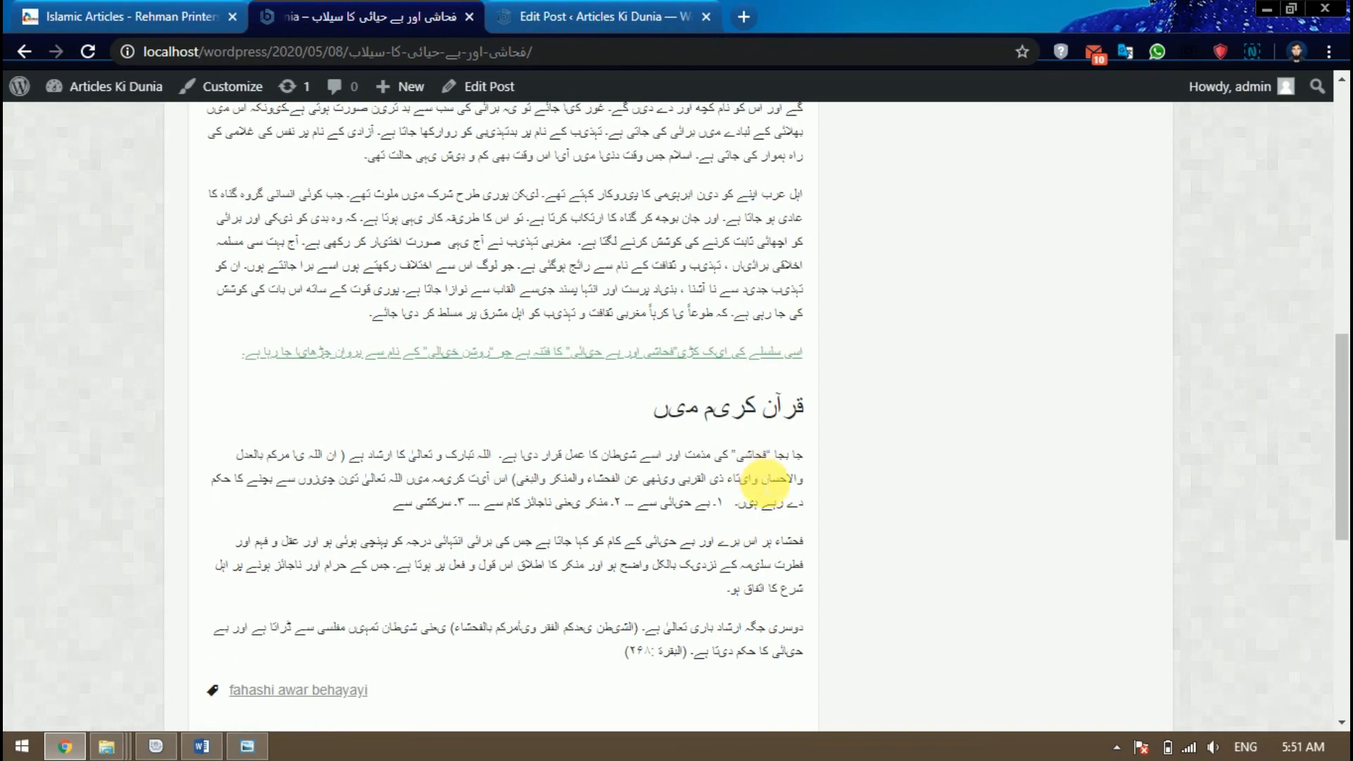
scroll(764, 483, down, 2)
drag(399, 584, 200, 591)
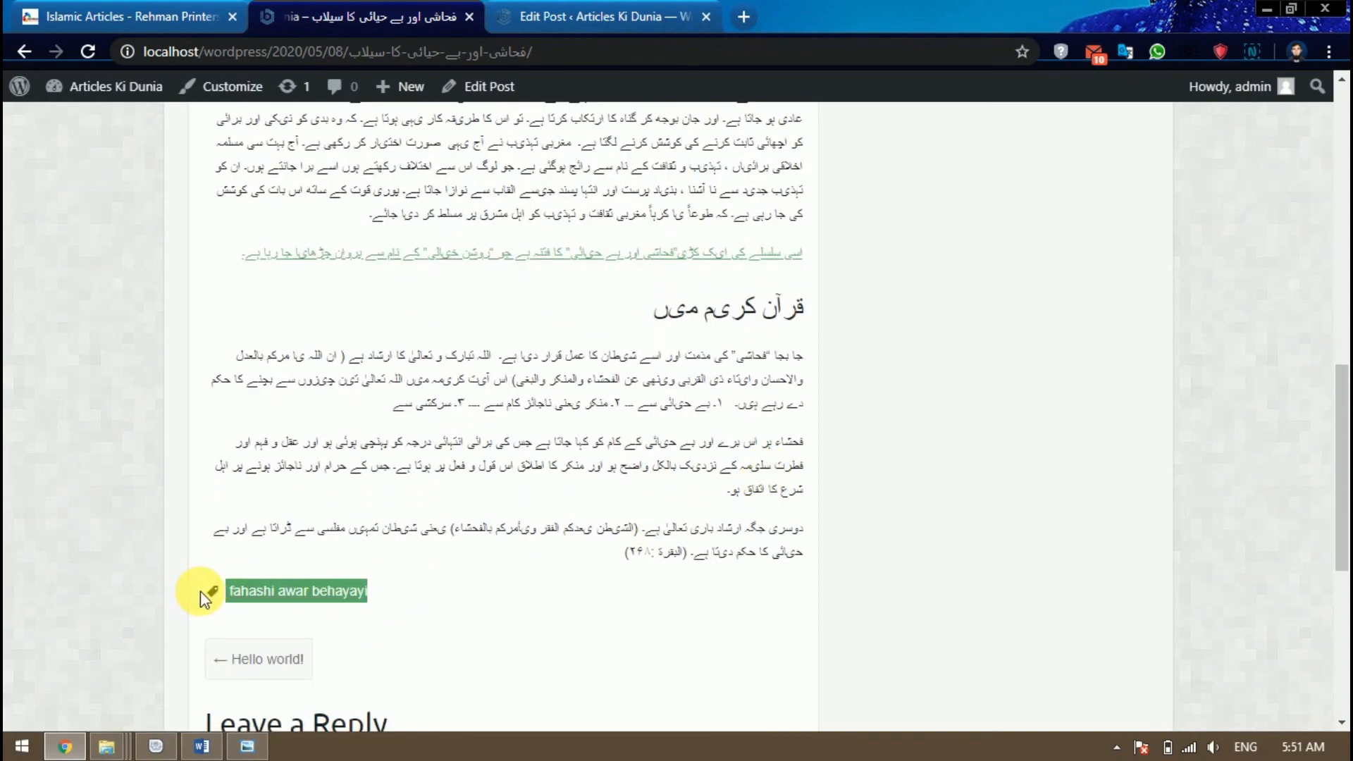
click(483, 619)
scroll(622, 613, down, 1)
Test the linked sentence above the second heading, compare its target with the Islamic Articles page in the other tab, and look over the opened page.
scroll(624, 606, up, 5)
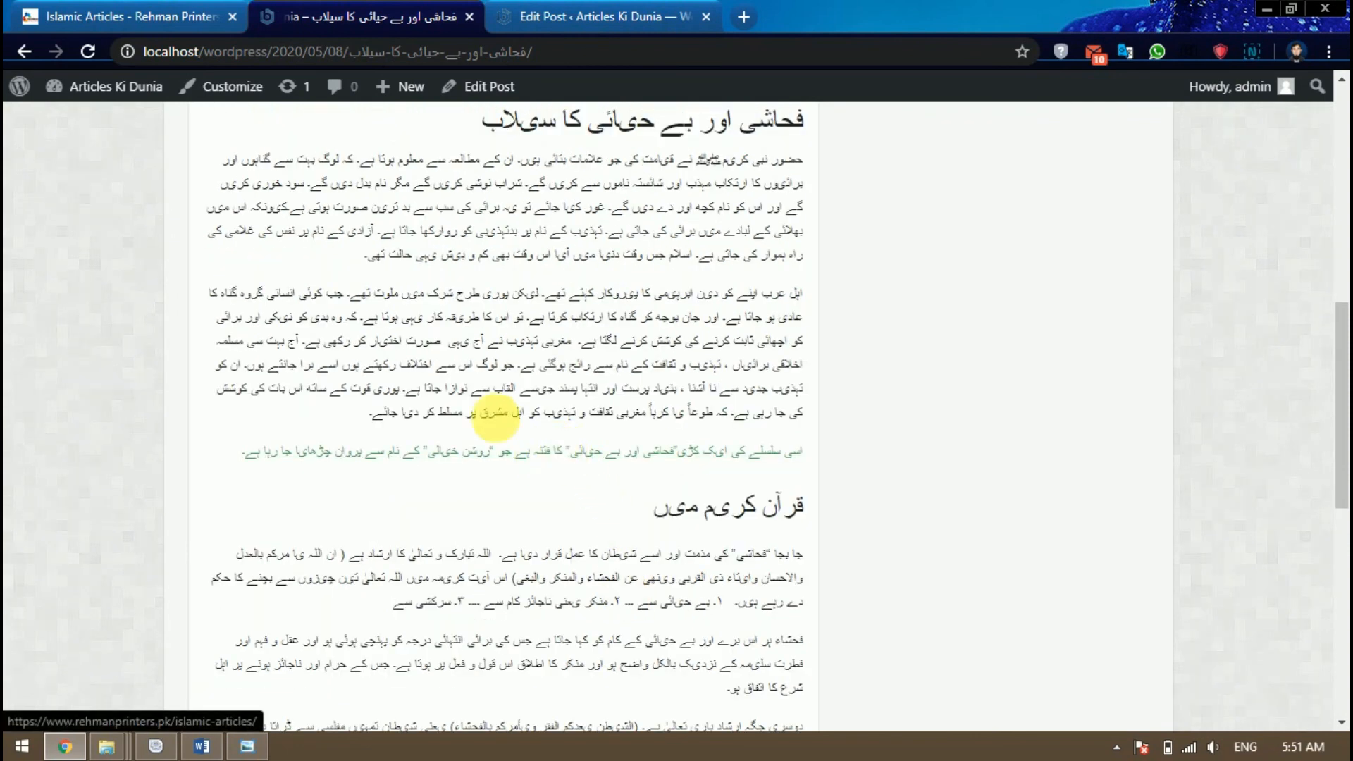
click(163, 16)
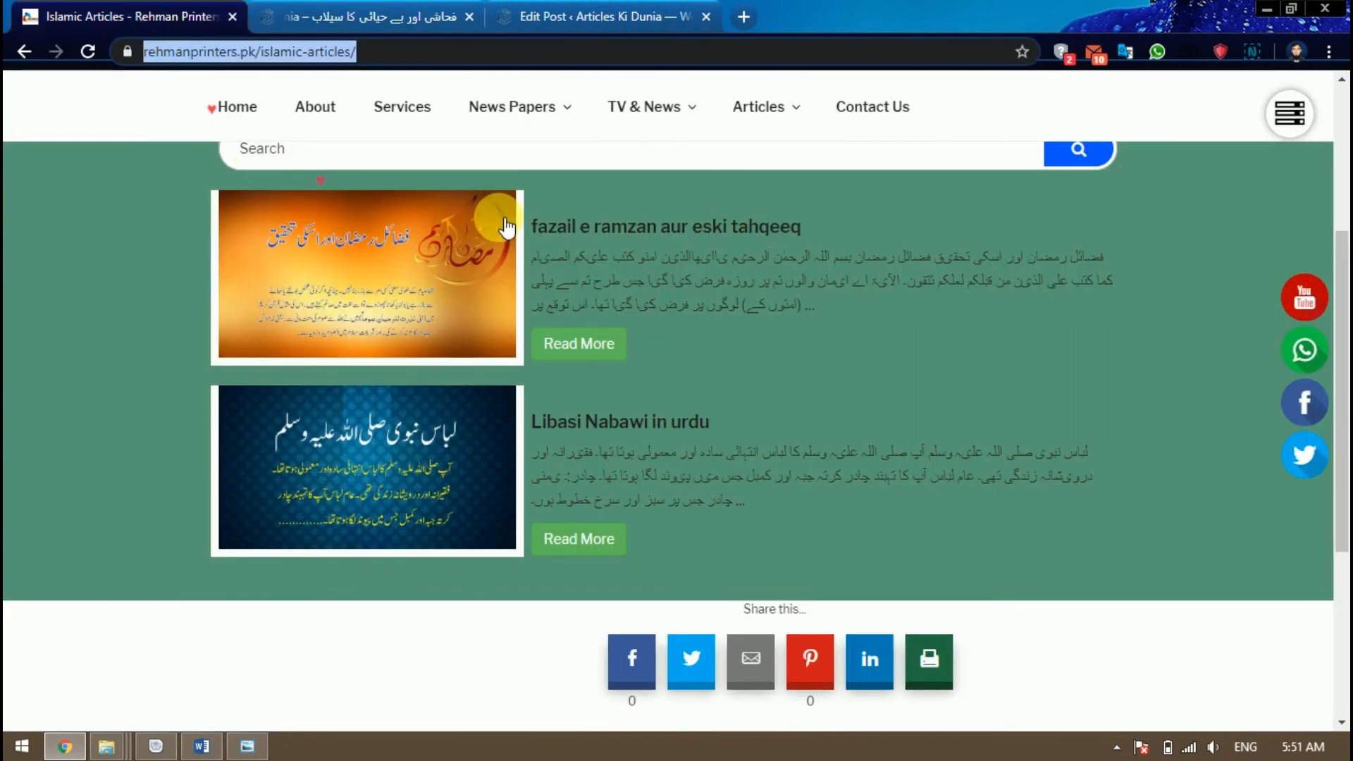
click(378, 18)
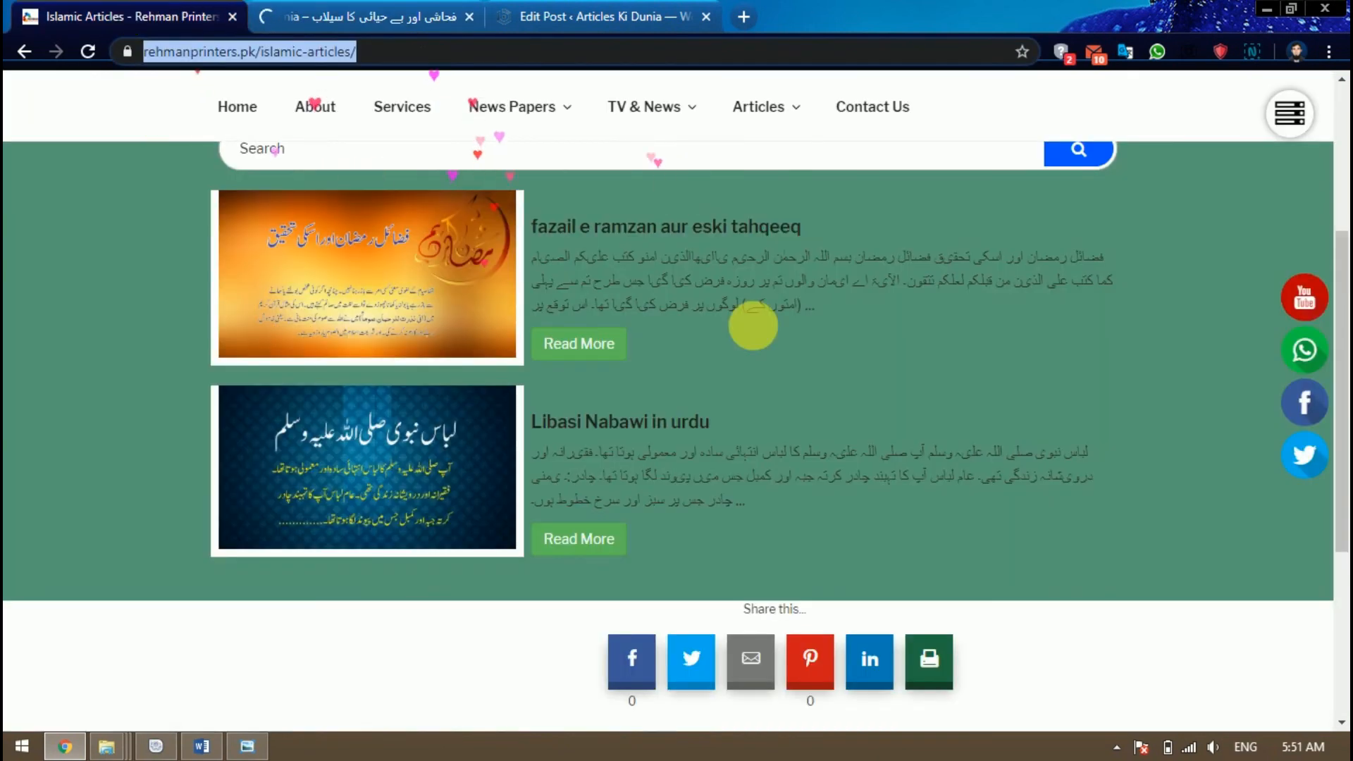
click(356, 15)
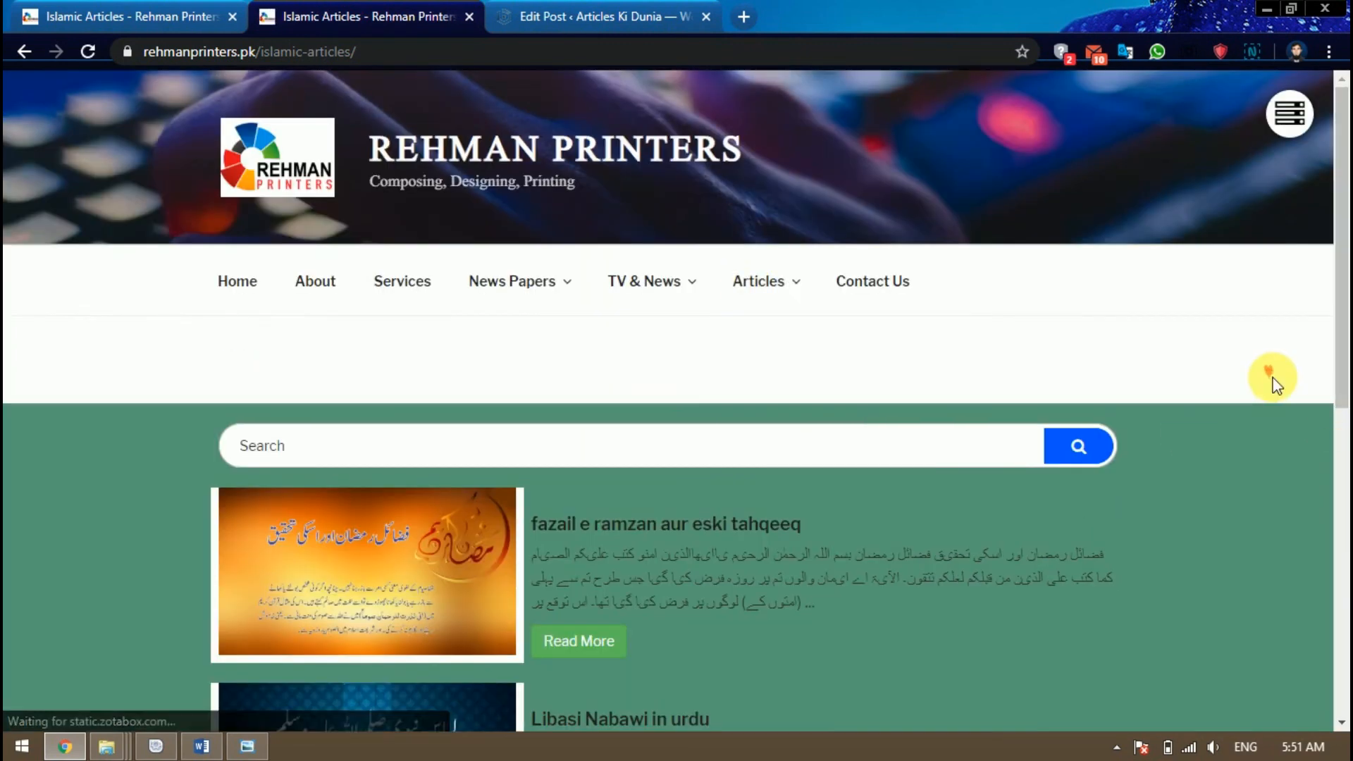
scroll(1271, 379, down, 4)
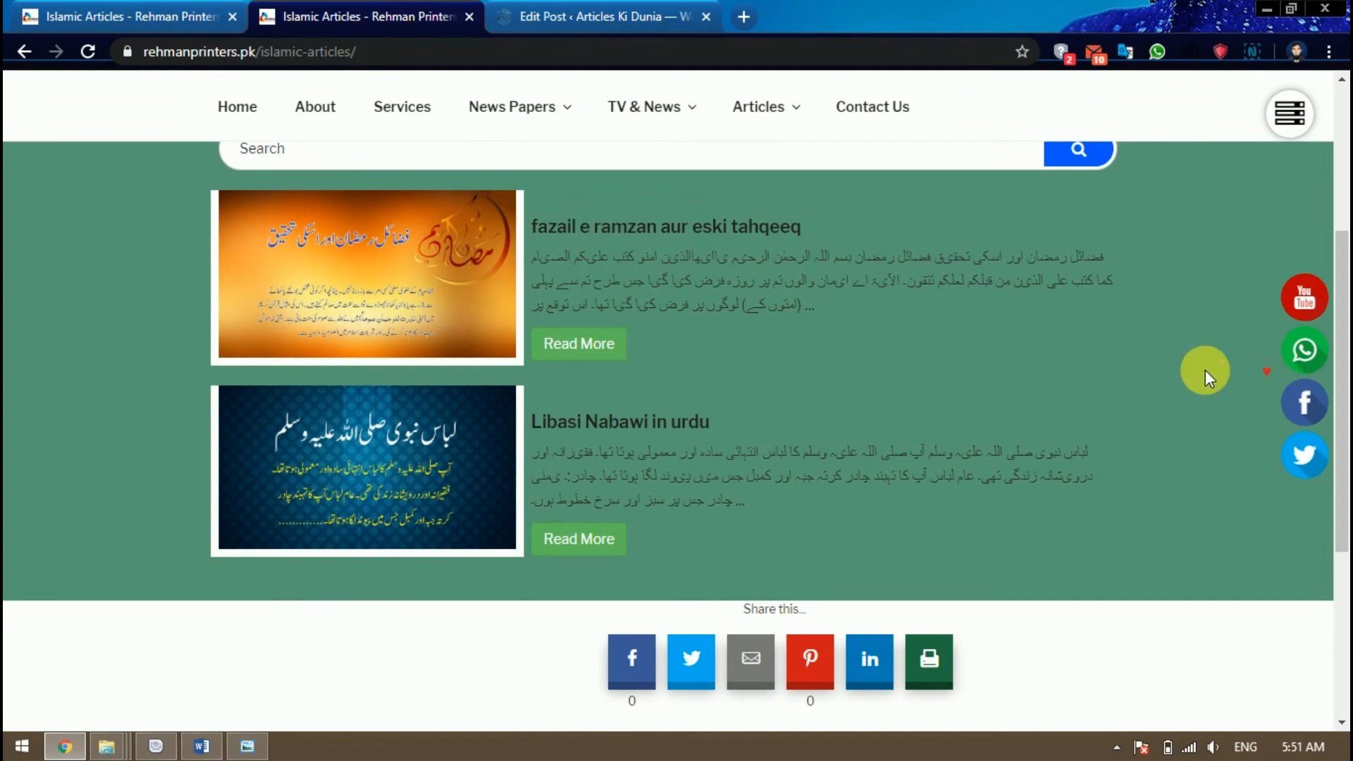
scroll(1205, 370, up, 4)
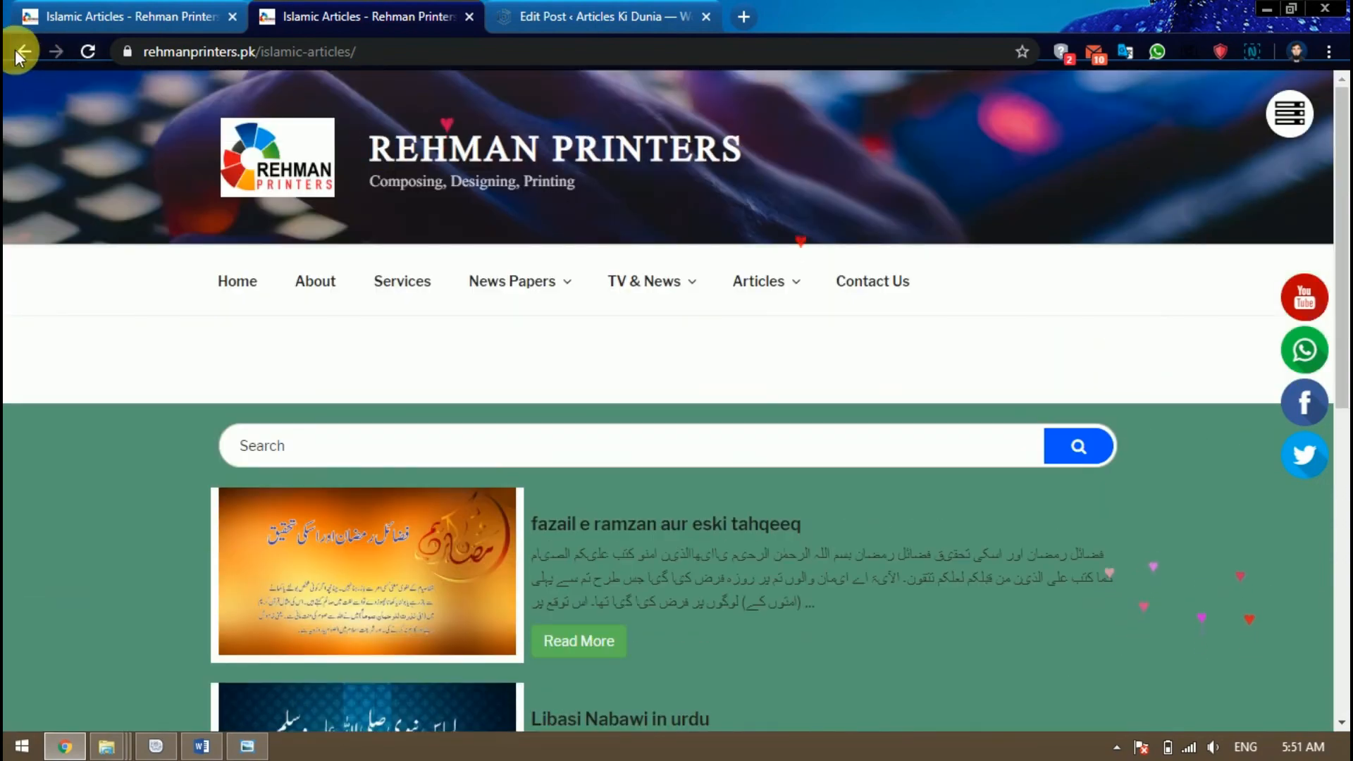